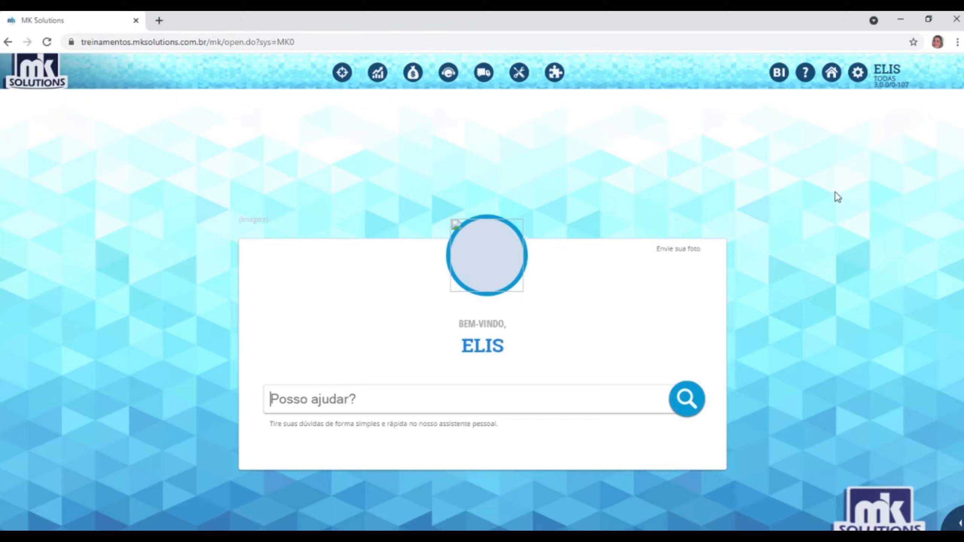
Open the financial Réguas de Configuração settings and start a new ruler record
{"action": "left_click", "coordinate": [857, 73]}
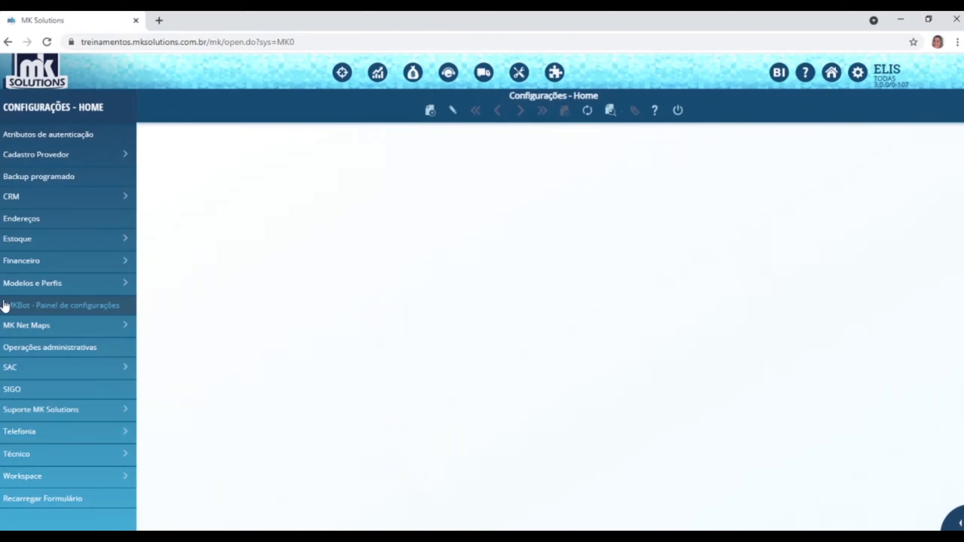
{"action": "left_click", "coordinate": [54, 266]}
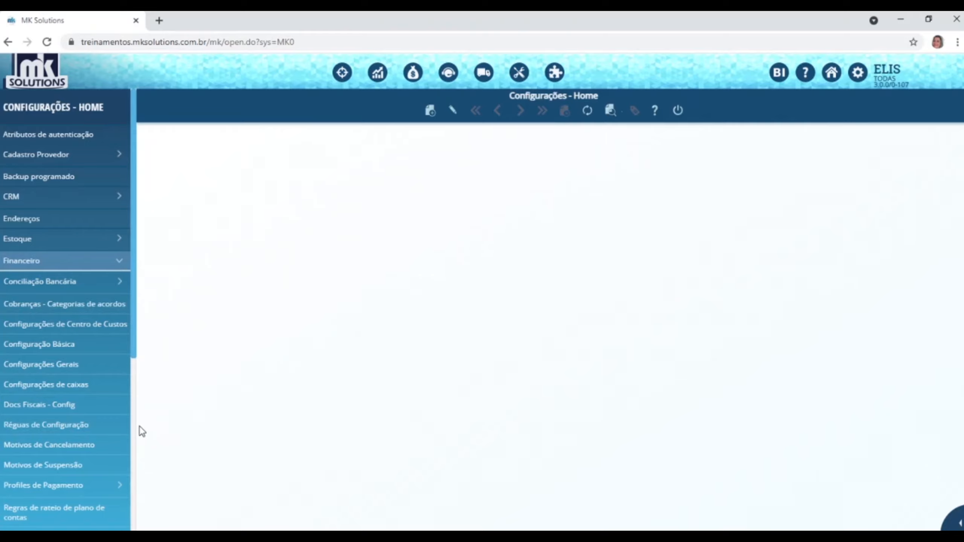
{"action": "left_click", "coordinate": [67, 427]}
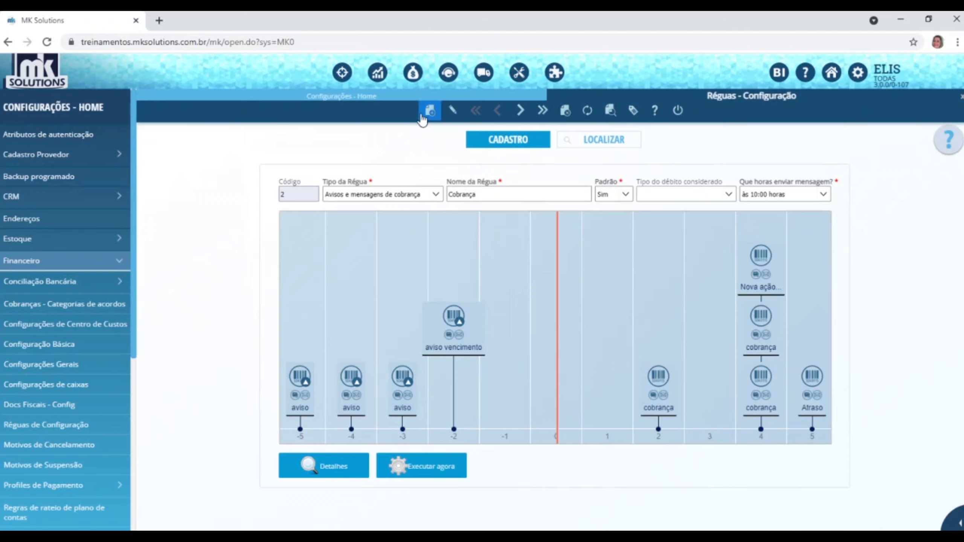
{"action": "left_click", "coordinate": [429, 110]}
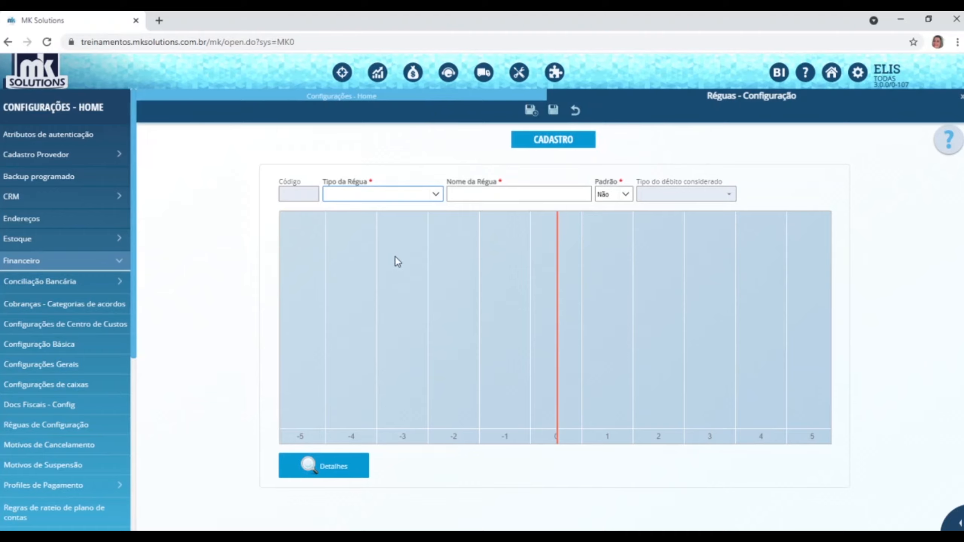
Set the ruler type to Manutenção de conexão, name it Bloqueio, and set Padrão to Sim
{"action": "left_click", "coordinate": [436, 195]}
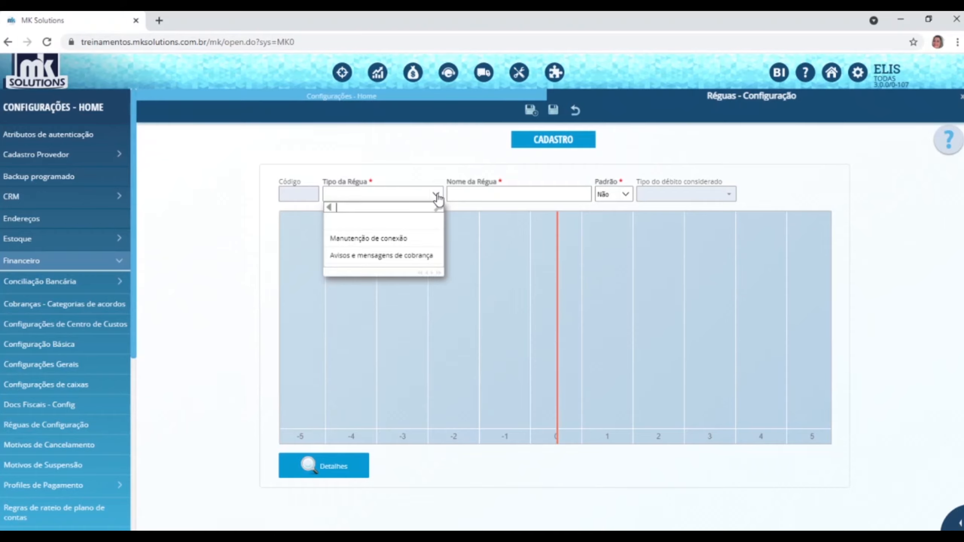
{"action": "left_click", "coordinate": [370, 240]}
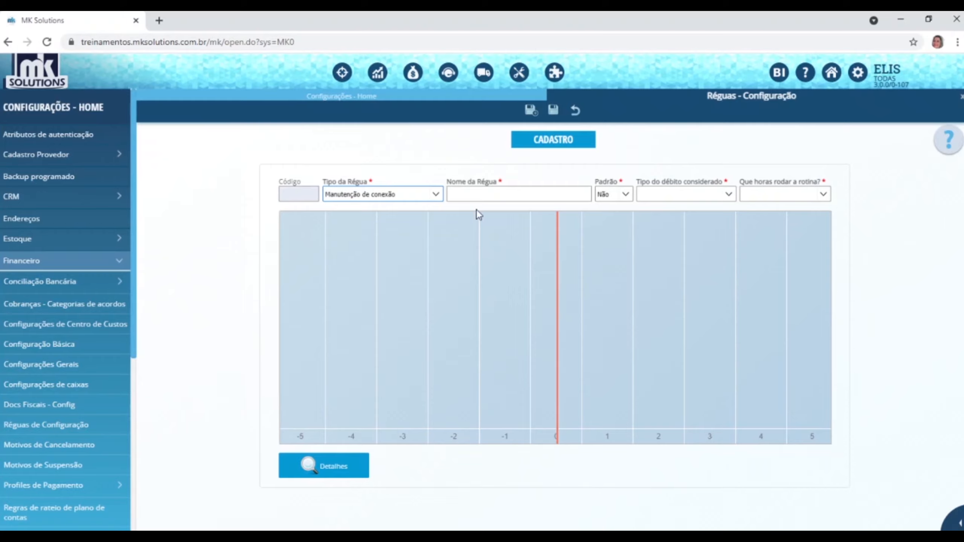
{"action": "left_click", "coordinate": [484, 192]}
{"action": "type", "text": "Bloqueio"}
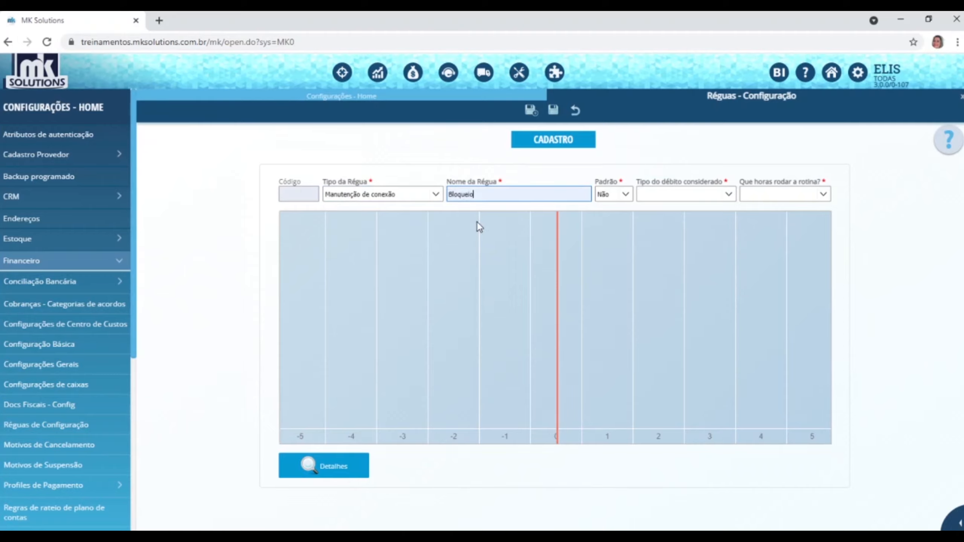
{"action": "left_click", "coordinate": [627, 195]}
{"action": "left_click", "coordinate": [615, 240]}
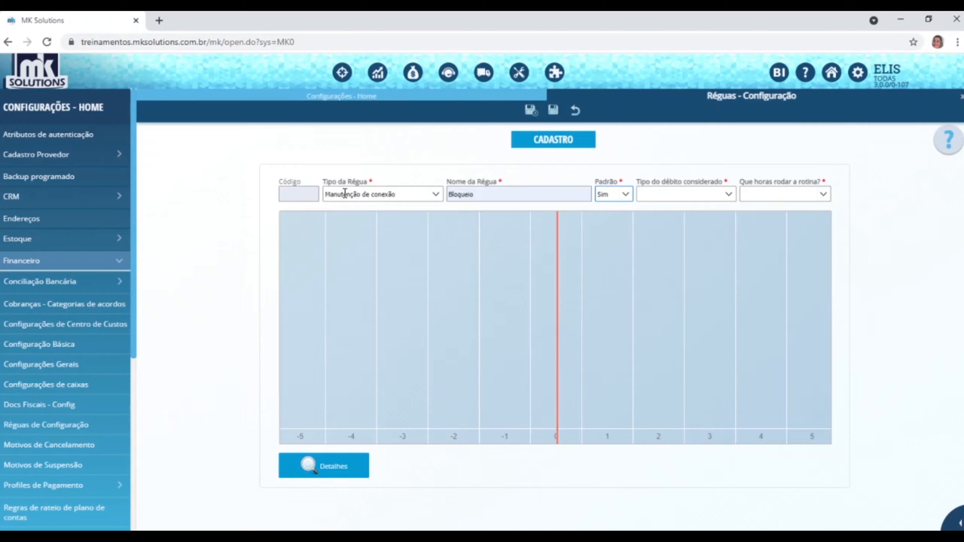
Set the considered debit type to Somente débitos do contrato and the routine run time to às 06:00 da manhã
{"action": "left_click", "coordinate": [729, 194]}
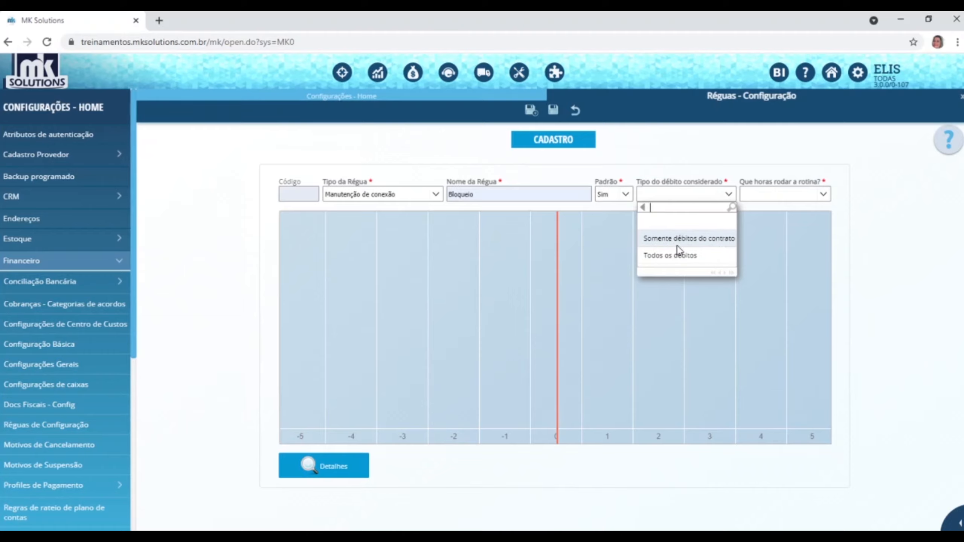
{"action": "left_click", "coordinate": [671, 255]}
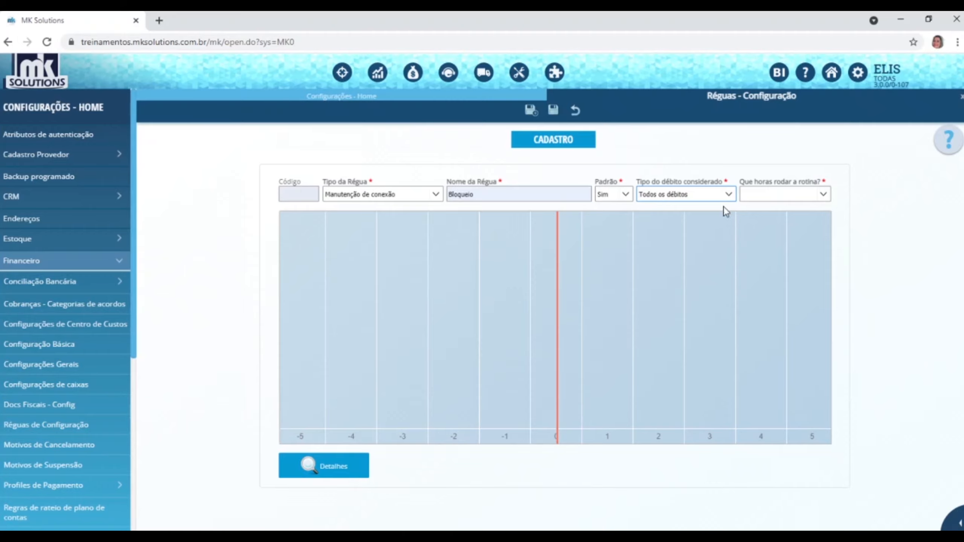
{"action": "left_click", "coordinate": [728, 195]}
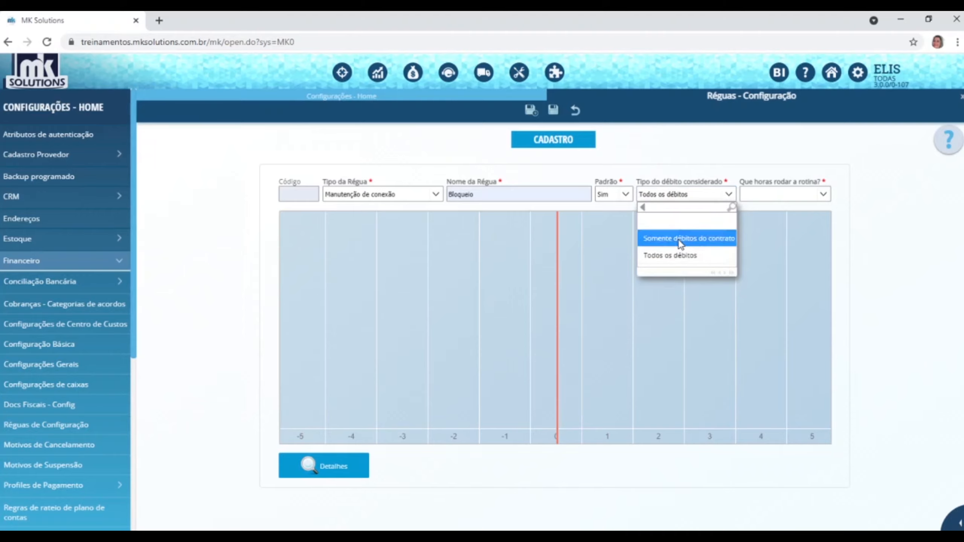
{"action": "left_click", "coordinate": [678, 239]}
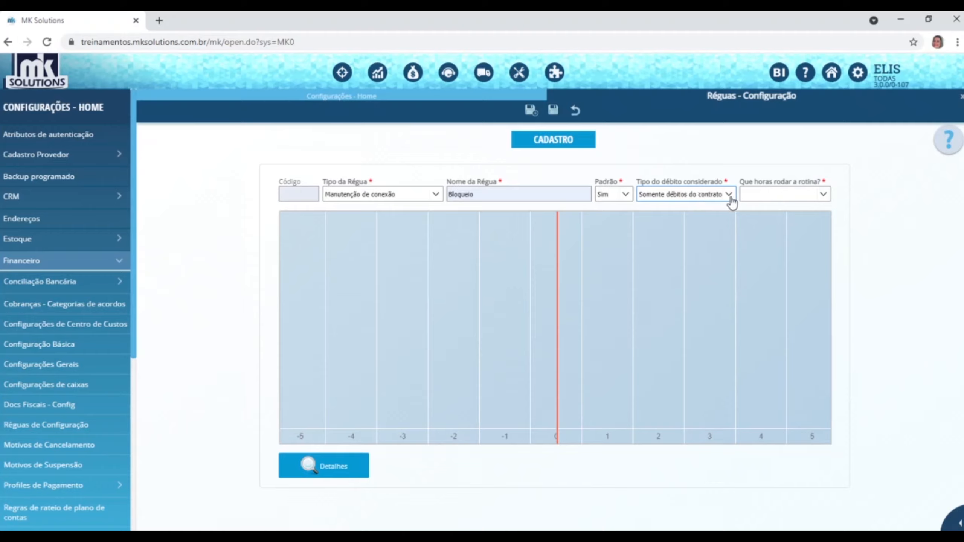
{"action": "left_click", "coordinate": [823, 195]}
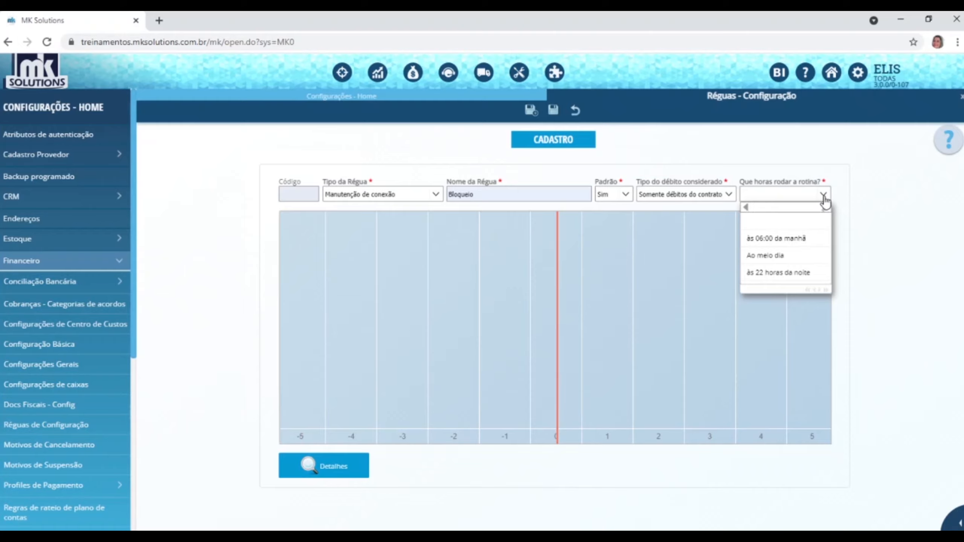
{"action": "left_click", "coordinate": [775, 239]}
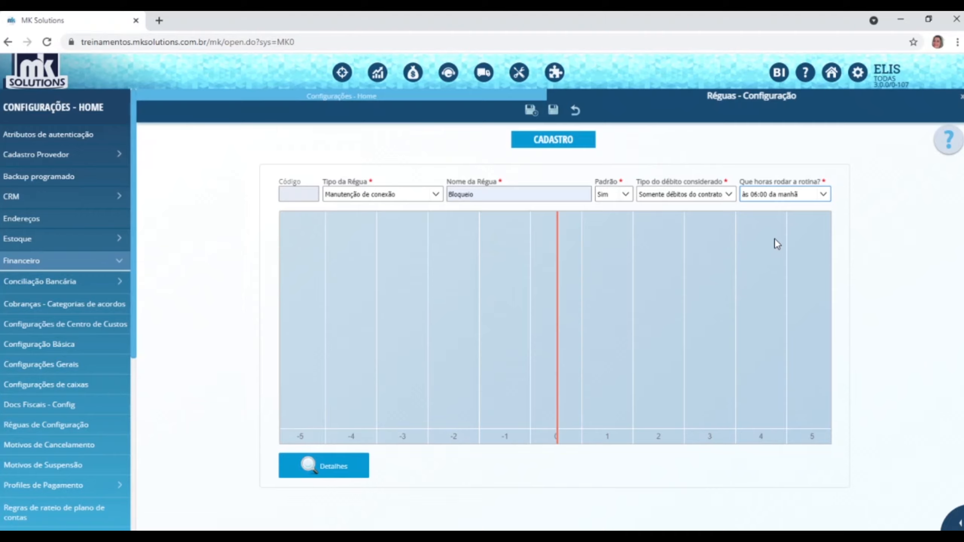
{"action": "left_click", "coordinate": [824, 194]}
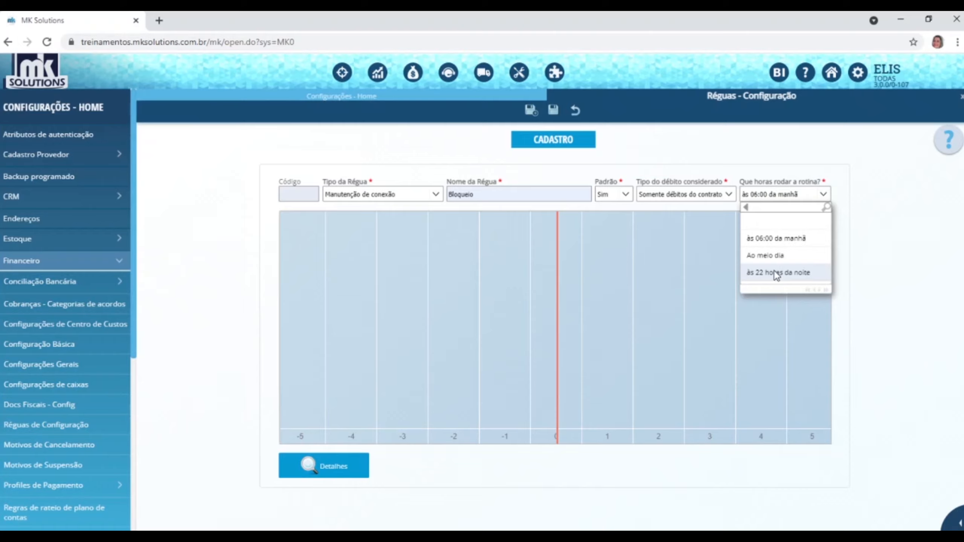
{"action": "left_click", "coordinate": [752, 239]}
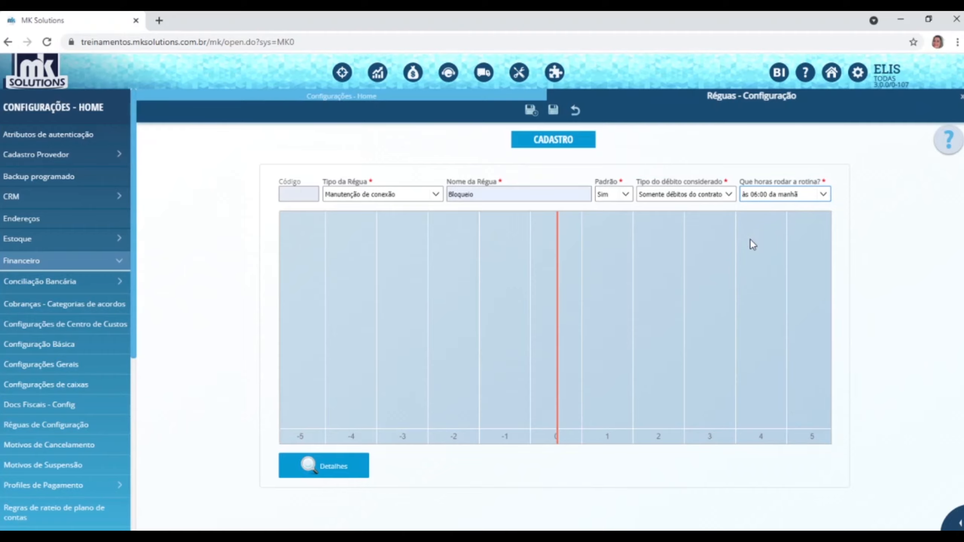
Try to save the ruler as default, set Padrão to Não, and save it
{"action": "left_click", "coordinate": [553, 110]}
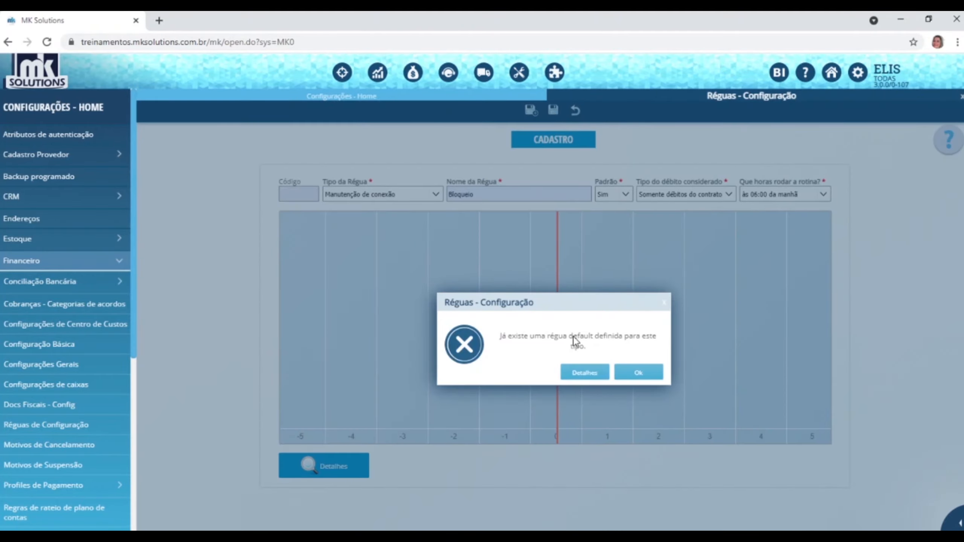
{"action": "left_click", "coordinate": [649, 373]}
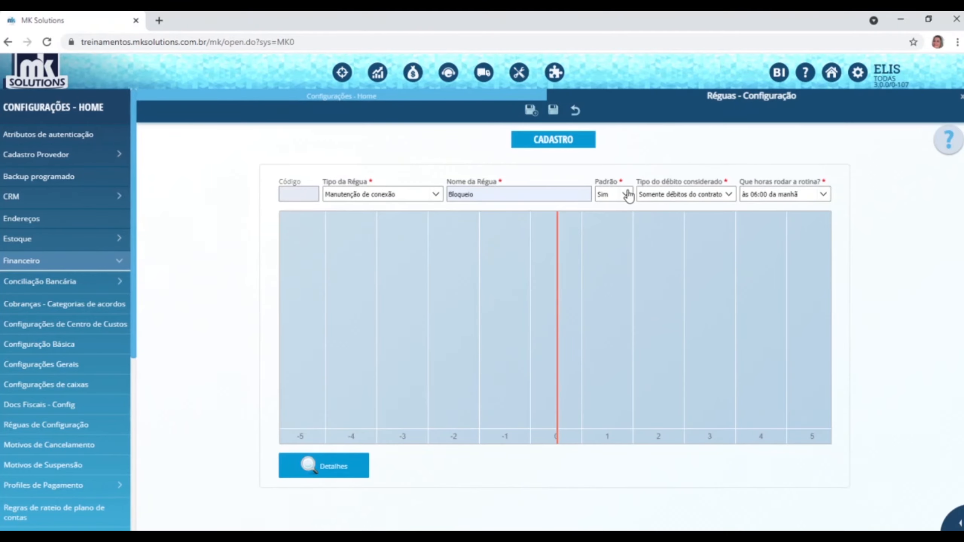
{"action": "left_click", "coordinate": [627, 194]}
{"action": "left_click", "coordinate": [615, 255]}
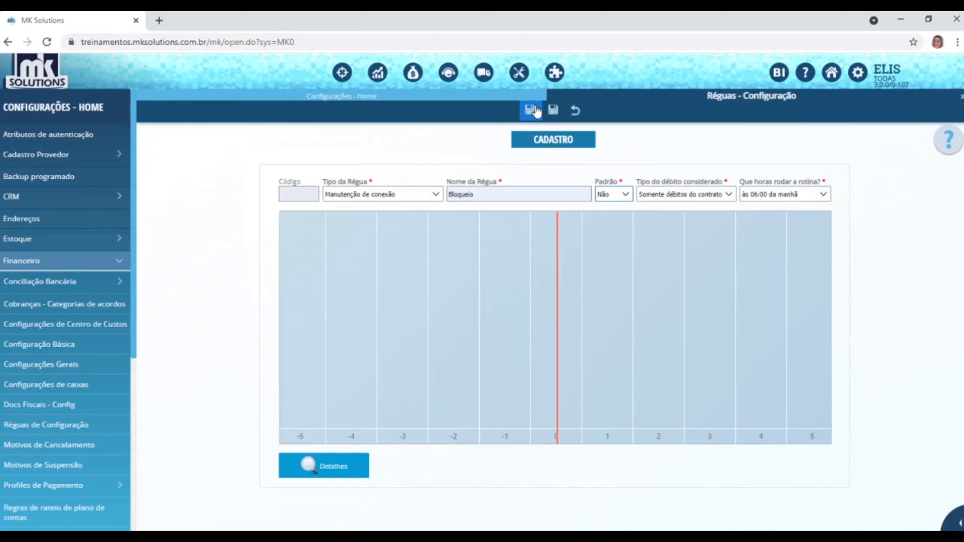
{"action": "left_click", "coordinate": [554, 112]}
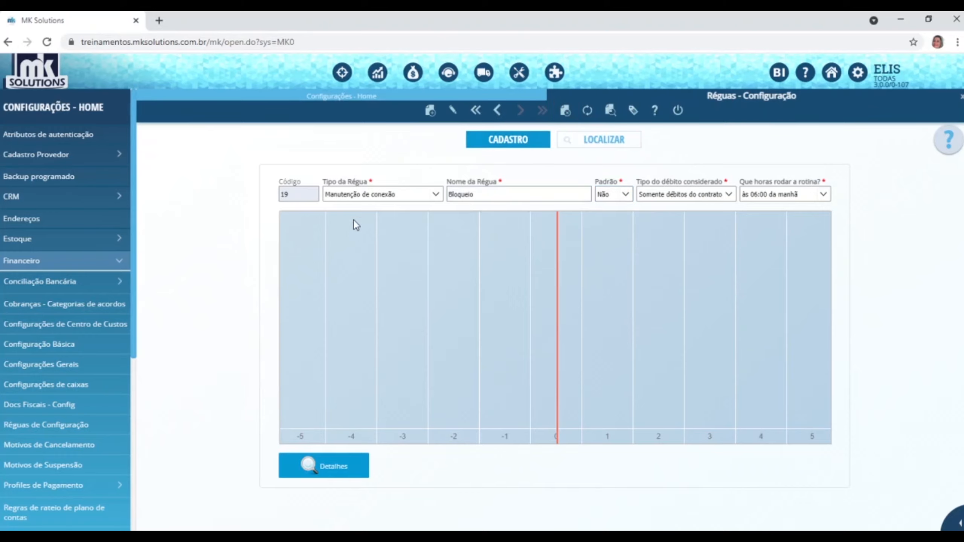
Open the Bloqueio ruler for editing and add a new action on day 10 of the timeline
{"action": "left_click", "coordinate": [452, 110]}
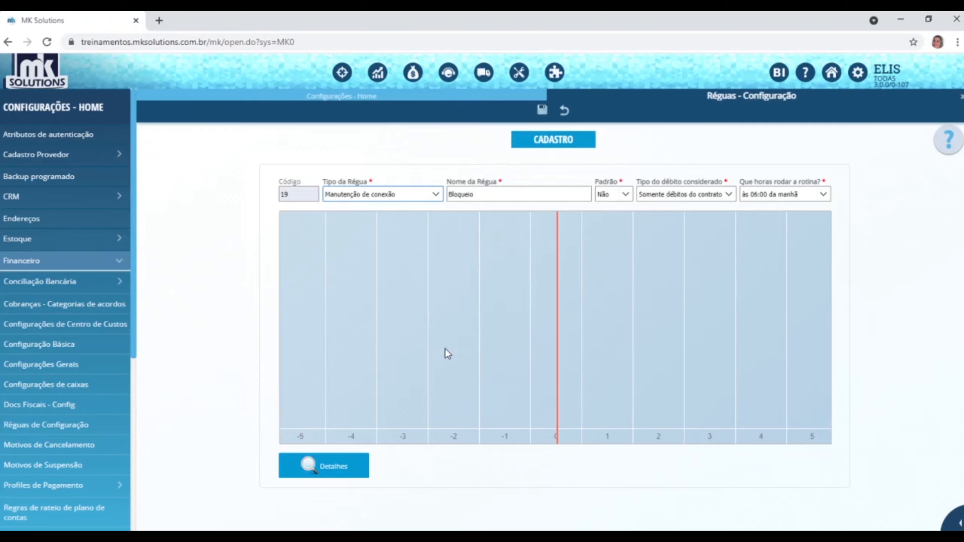
{"action": "left_click_drag", "start_coordinate": [714, 347], "coordinate": [531, 358]}
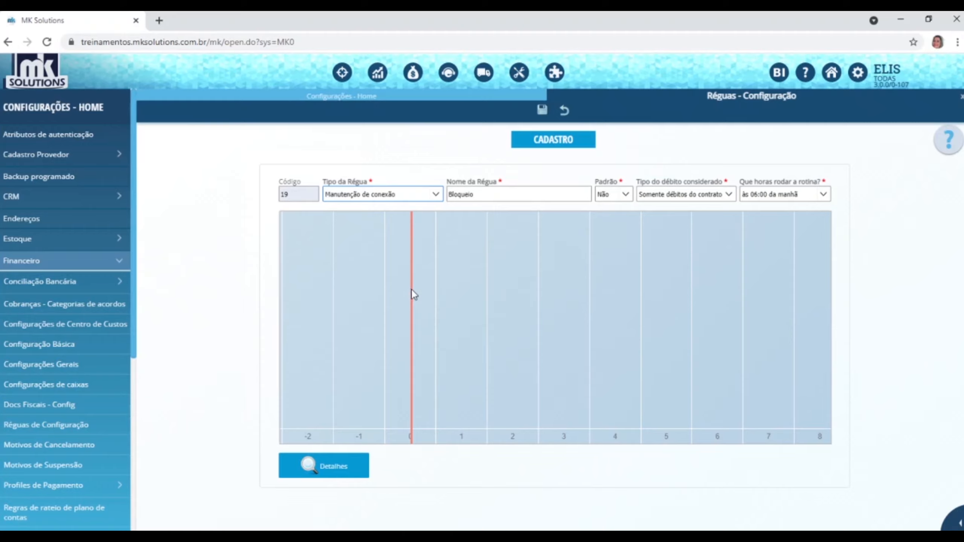
{"action": "scroll", "coordinate": [726, 320], "scroll_direction": "down", "scroll_amount": 2}
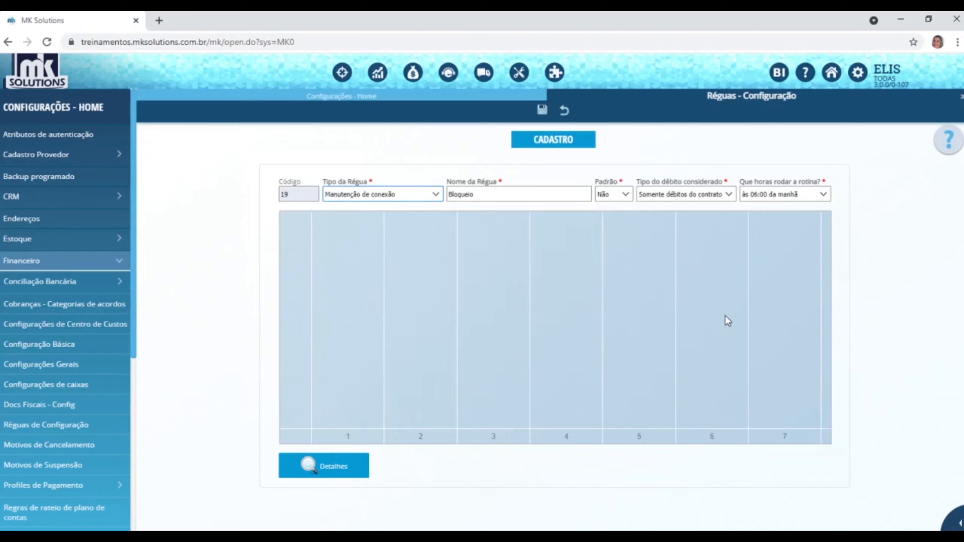
{"action": "scroll", "coordinate": [727, 322], "scroll_direction": "down", "scroll_amount": 1}
{"action": "left_click_drag", "start_coordinate": [726, 322], "coordinate": [497, 359]}
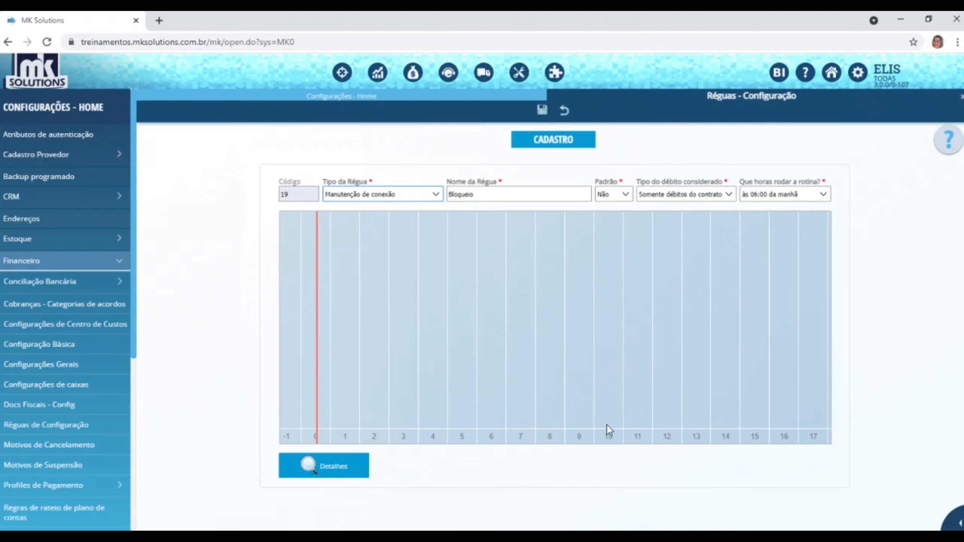
{"action": "left_click", "coordinate": [604, 367]}
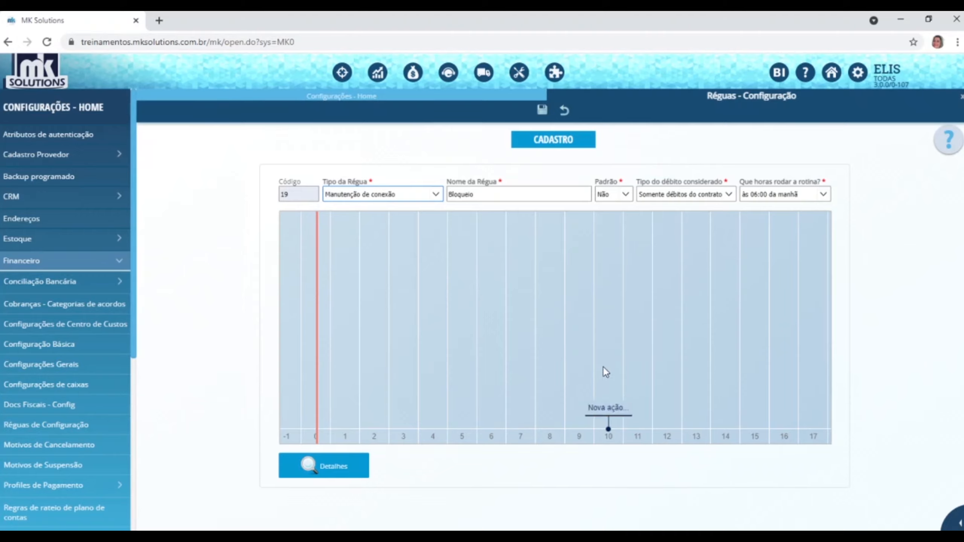
{"action": "left_click", "coordinate": [601, 410]}
Set the day 10 action to Redução de Velocidade and title it Redução
{"action": "left_click", "coordinate": [334, 457]}
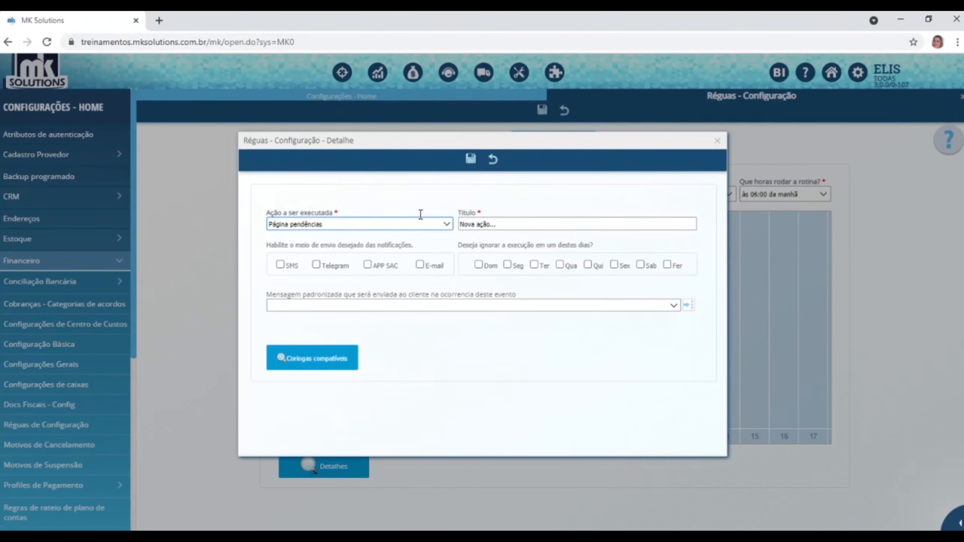
{"action": "left_click", "coordinate": [447, 224]}
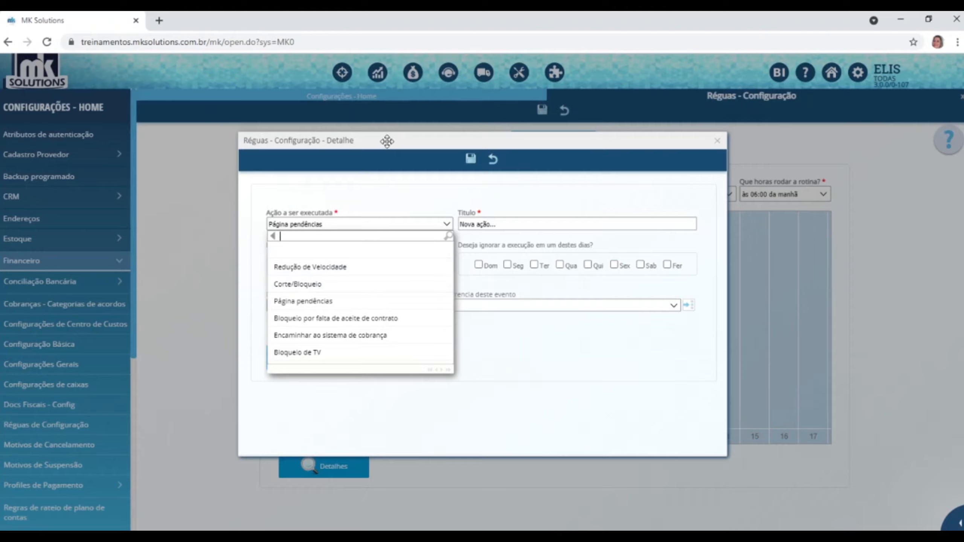
{"action": "left_click_drag", "start_coordinate": [387, 141], "coordinate": [549, 123]}
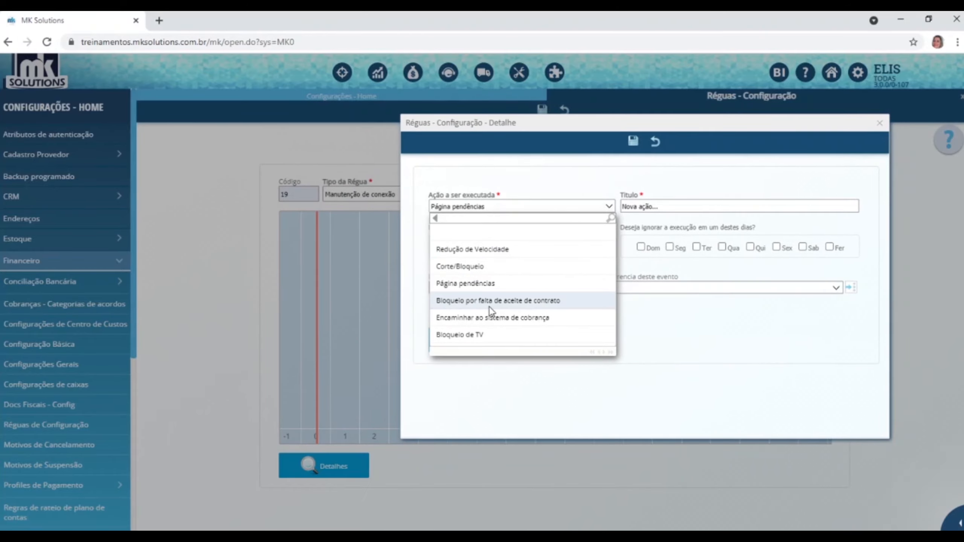
{"action": "left_click", "coordinate": [473, 250]}
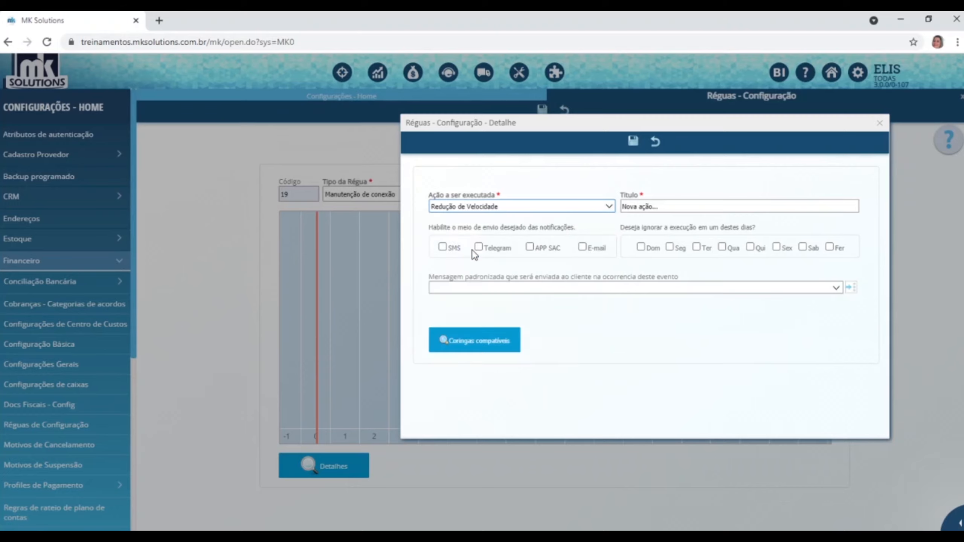
{"action": "triple_click", "coordinate": [704, 211]}
{"action": "type", "text": "R"}
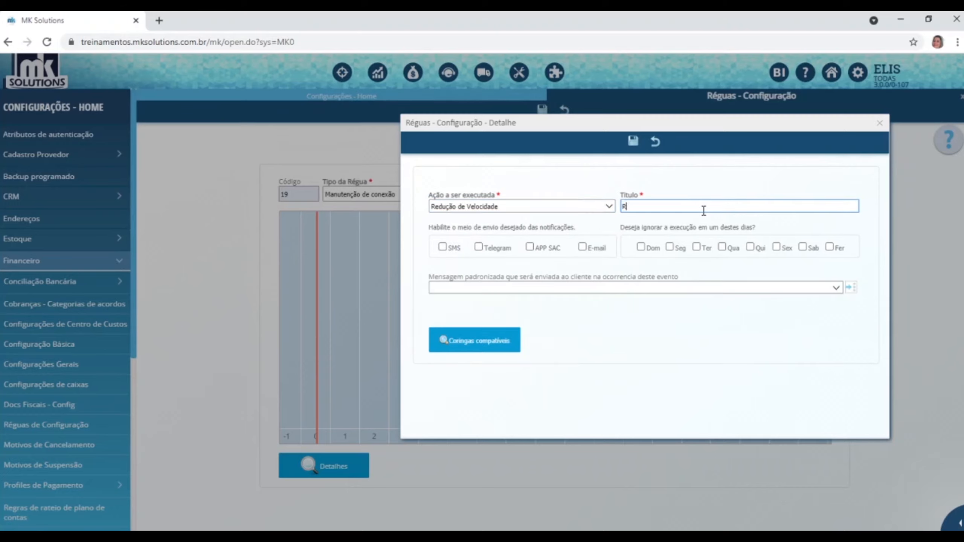
{"action": "type", "text": "edução"}
Exclude Dom, Sab and Fer from the Redução action's execution and save its details
{"action": "left_click", "coordinate": [642, 247]}
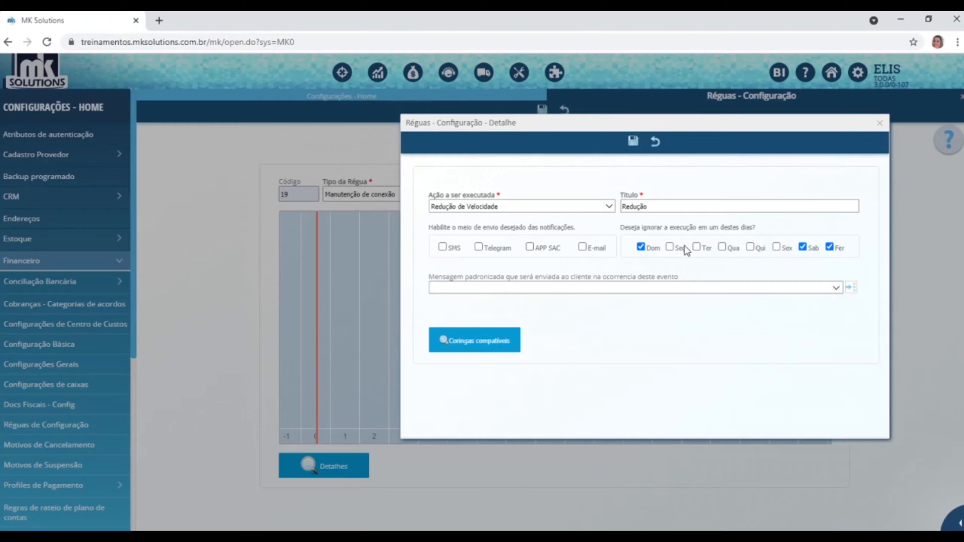
{"action": "left_click", "coordinate": [634, 147]}
{"action": "left_click", "coordinate": [830, 123]}
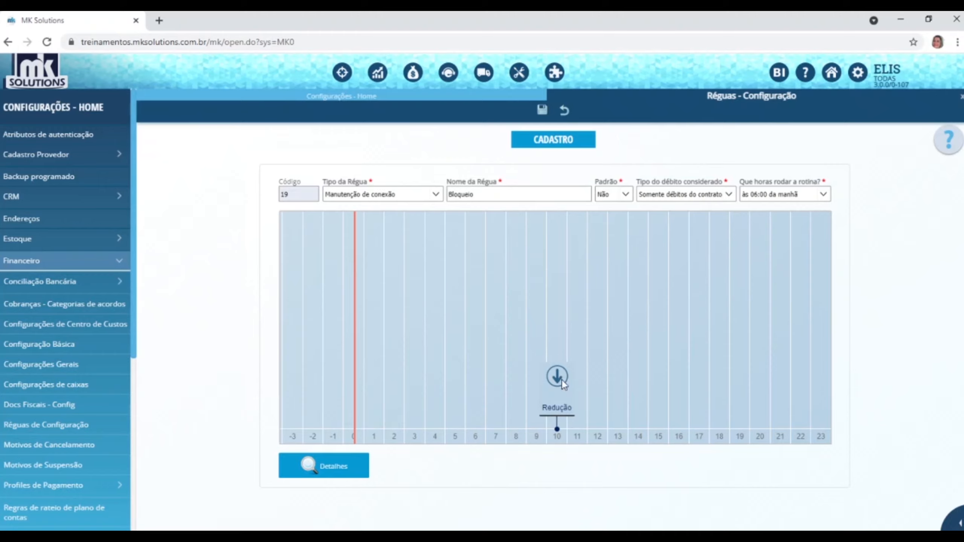
Add a new action on day 29 of the Bloqueio ruler's timeline and set it to Corte/Bloqueio
{"action": "left_click_drag", "start_coordinate": [732, 370], "coordinate": [497, 400]}
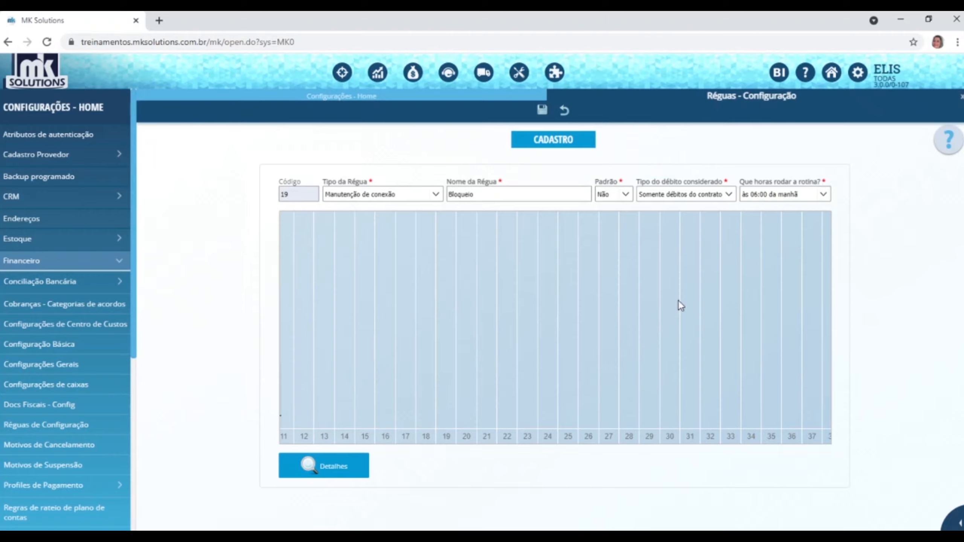
{"action": "left_click", "coordinate": [647, 397]}
{"action": "left_click", "coordinate": [329, 466]}
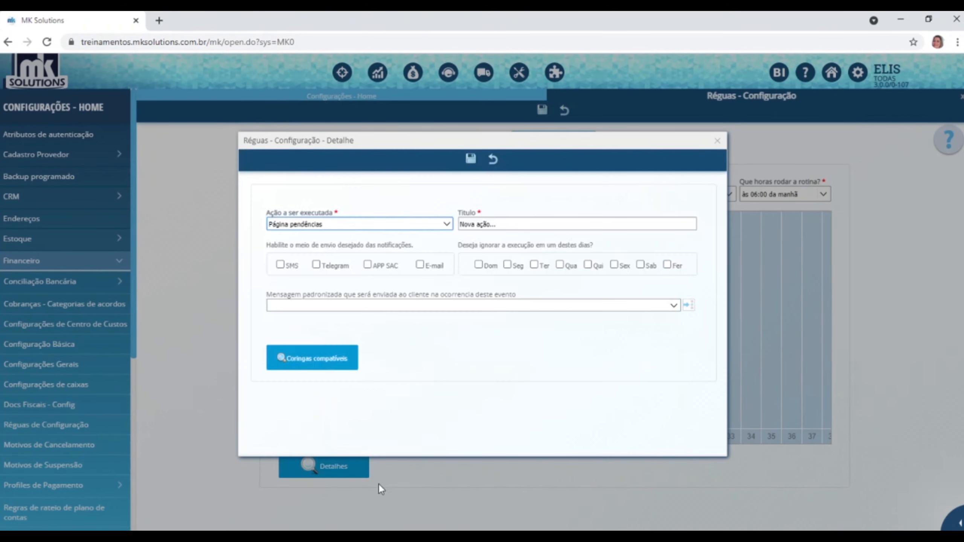
{"action": "left_click", "coordinate": [447, 225]}
{"action": "left_click", "coordinate": [304, 284]}
Title the Corte/Bloqueio action Bloqueio
{"action": "left_click", "coordinate": [559, 224]}
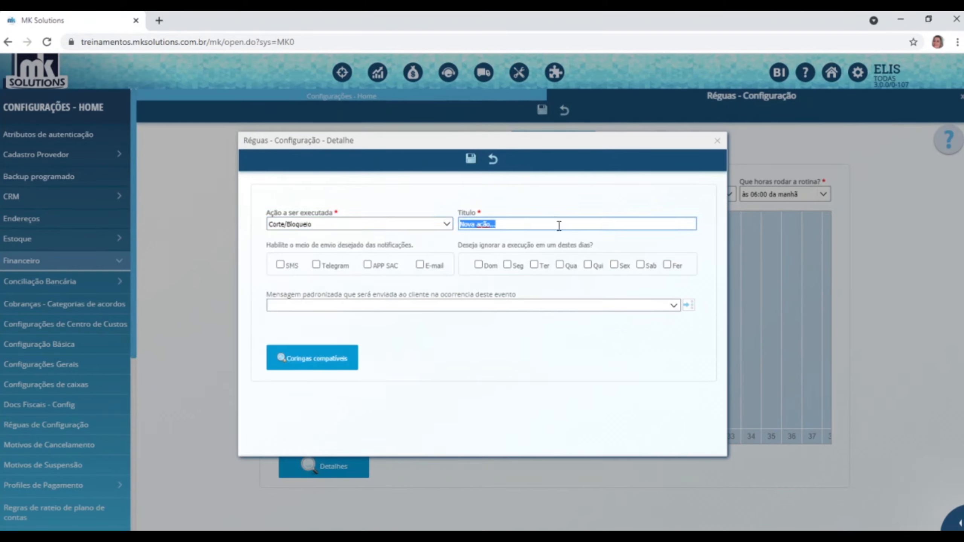
{"action": "type", "text": "Bloquio"}
{"action": "key", "text": "BackSpace"}
{"action": "key", "text": "BackSpace"}
{"action": "type", "text": "eio"}
{"action": "key", "text": "BackSpace"}
{"action": "type", "text": "e"}
{"action": "key", "text": "BackSpace"}
{"action": "key", "text": "Delete"}
{"action": "type", "text": "ue"}
Exclude Dom and Fer from the Bloqueio action's execution and save its details
{"action": "left_click", "coordinate": [478, 264]}
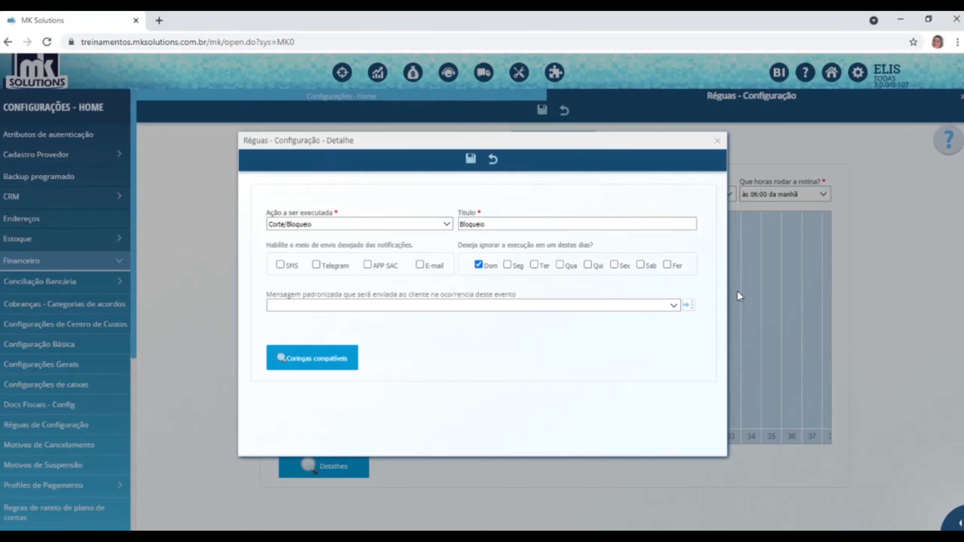
{"action": "left_click", "coordinate": [668, 265]}
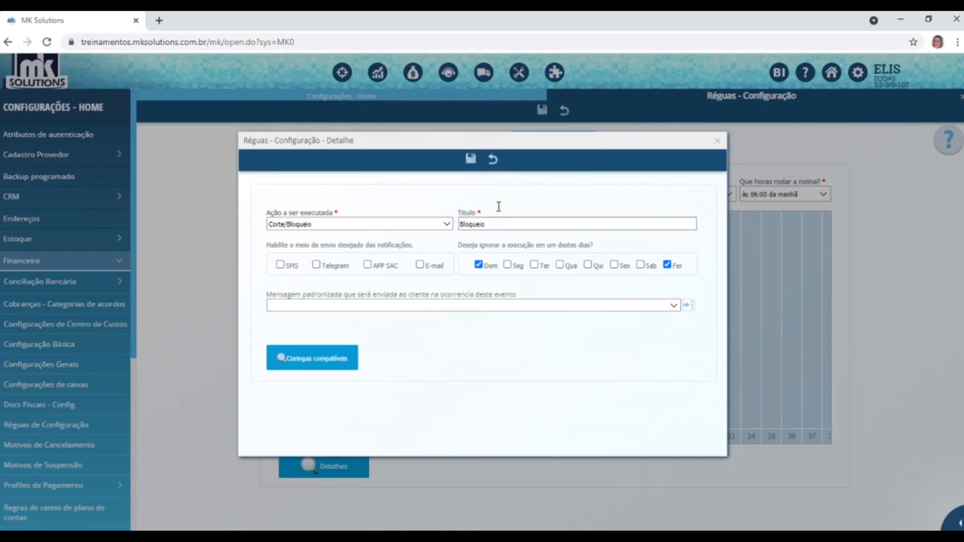
{"action": "left_click", "coordinate": [471, 159]}
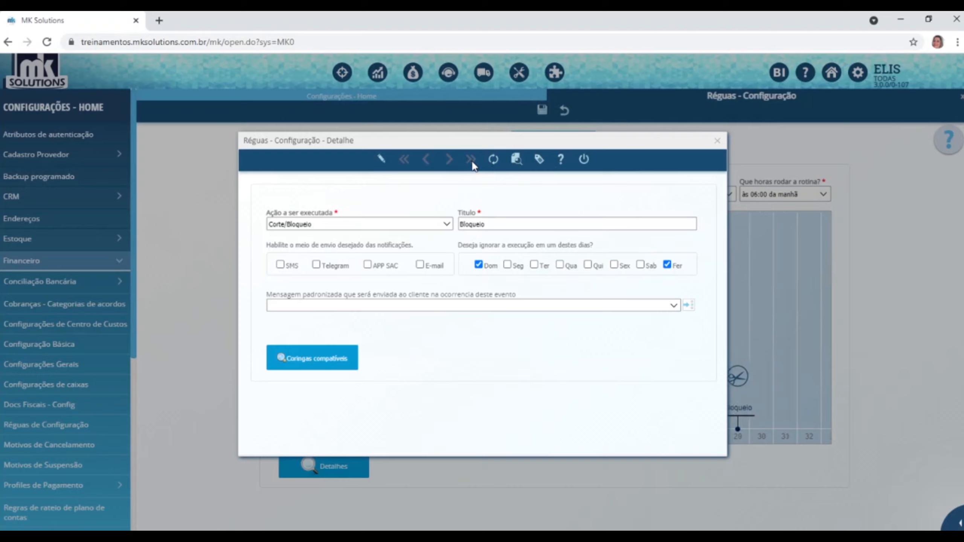
{"action": "left_click", "coordinate": [717, 141]}
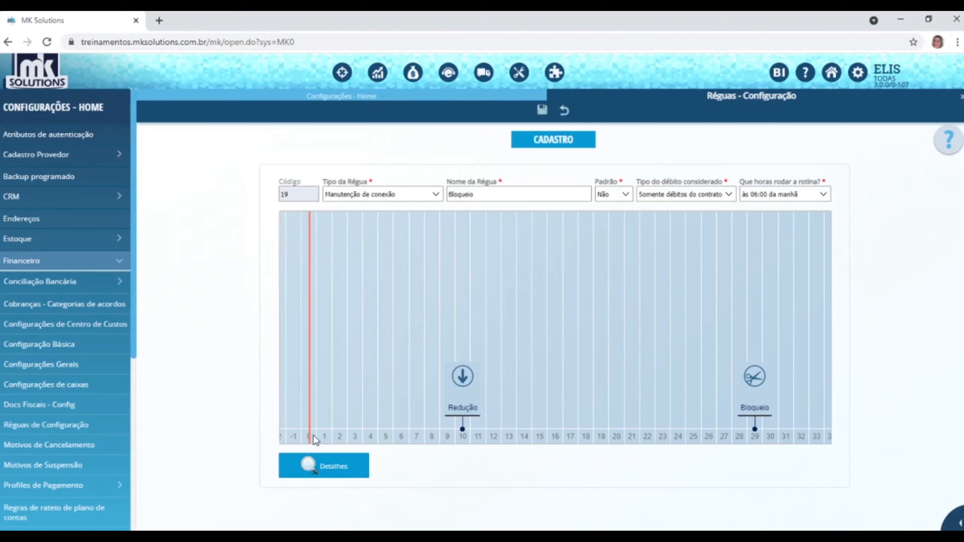
Add a new action on day 2 of the timeline and set it to Bloqueio por falta de aceite de contrato
{"action": "double_click", "coordinate": [342, 405]}
{"action": "mouse_move", "coordinate": [358, 410]}
{"action": "left_mouse_down"}
{"action": "mouse_move", "coordinate": [372, 407]}
{"action": "mouse_move", "coordinate": [348, 408]}
{"action": "left_mouse_up"}
{"action": "left_click", "coordinate": [368, 409]}
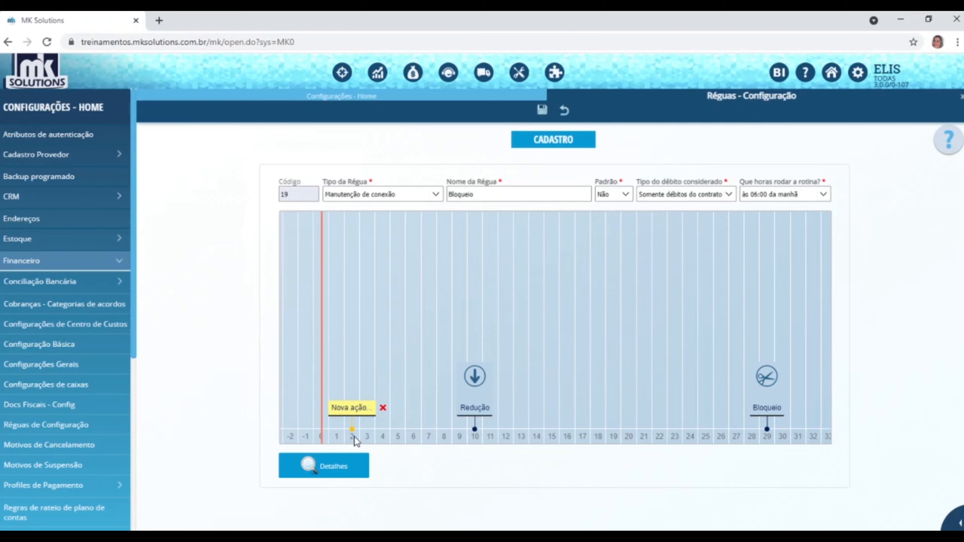
{"action": "left_click", "coordinate": [327, 467]}
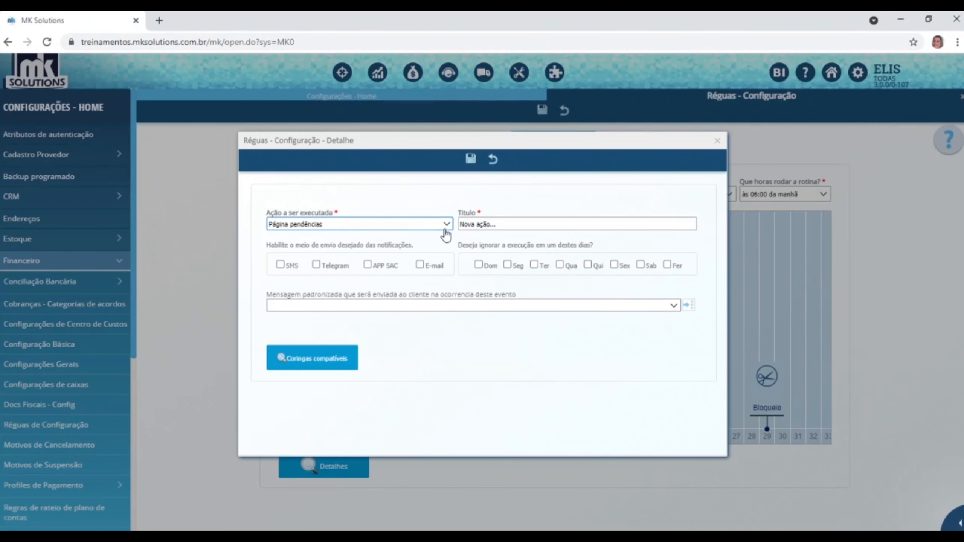
{"action": "left_click", "coordinate": [445, 229]}
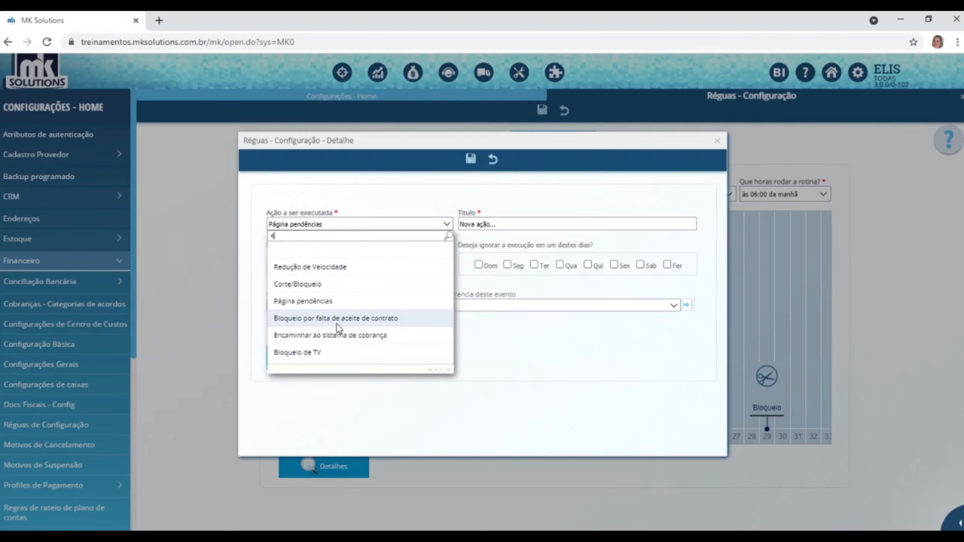
{"action": "left_click", "coordinate": [379, 318]}
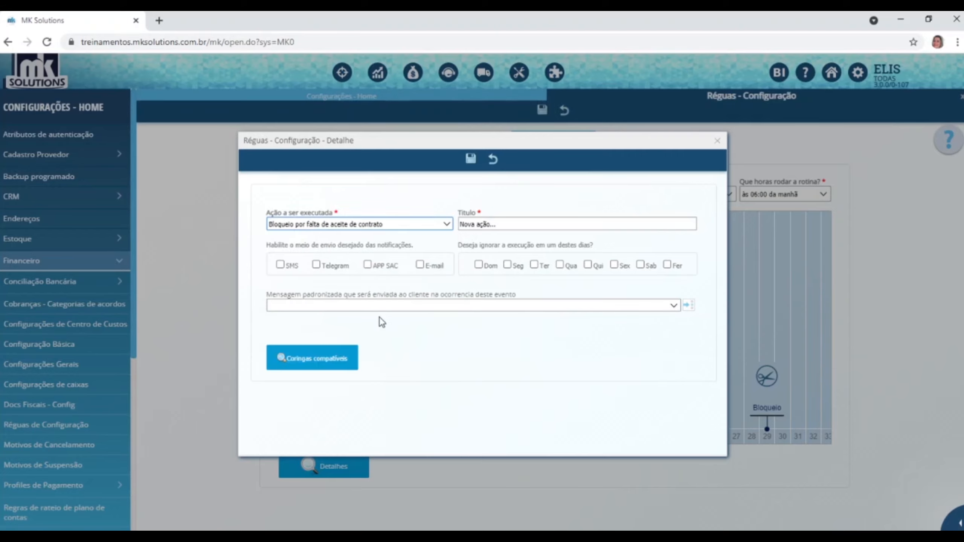
Title the day 2 action Bloqueio aceite contrato
{"action": "triple_click", "coordinate": [522, 225]}
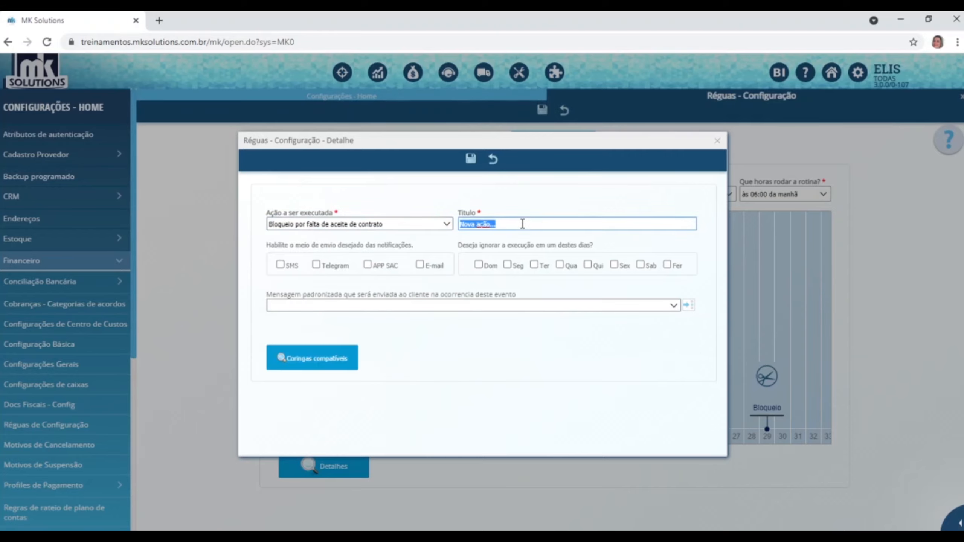
{"action": "type", "text": "Blowq"}
{"action": "key", "text": "BackSpace"}
{"action": "type", "text": "queio aceite contrato"}
Exclude Dom, Sab and Fer from the Bloqueio aceite contrato action's execution and save its details
{"action": "left_click", "coordinate": [473, 267]}
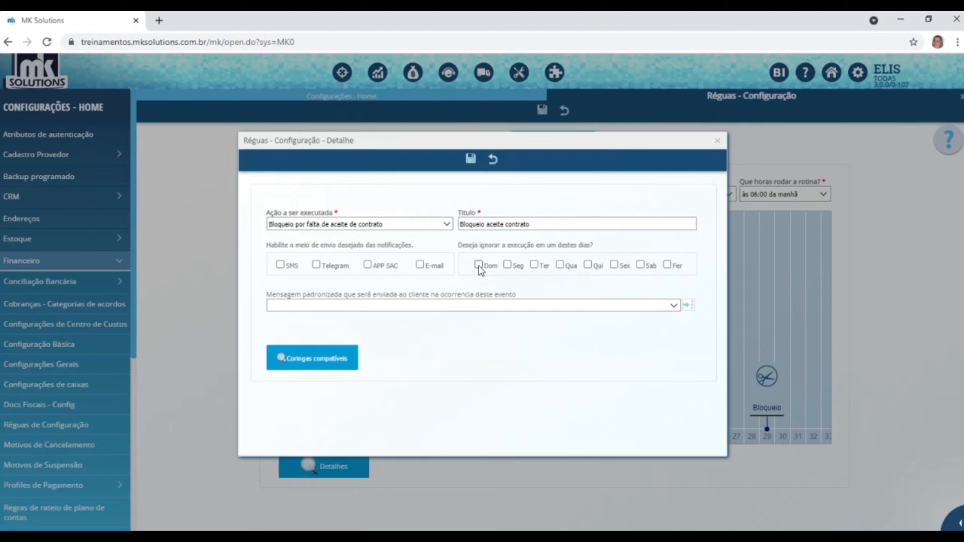
{"action": "left_click", "coordinate": [479, 266]}
{"action": "left_click", "coordinate": [641, 265]}
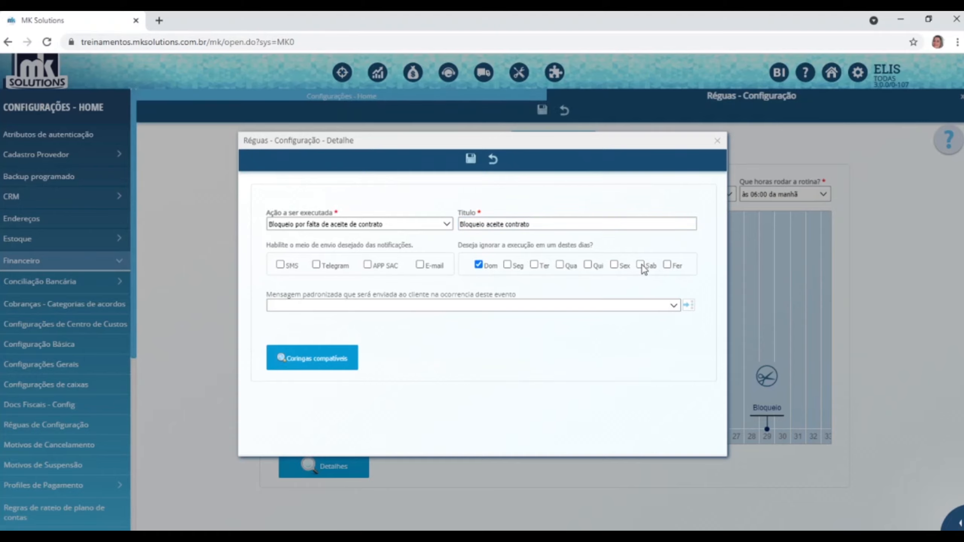
{"action": "left_click", "coordinate": [669, 266]}
{"action": "left_click", "coordinate": [473, 163]}
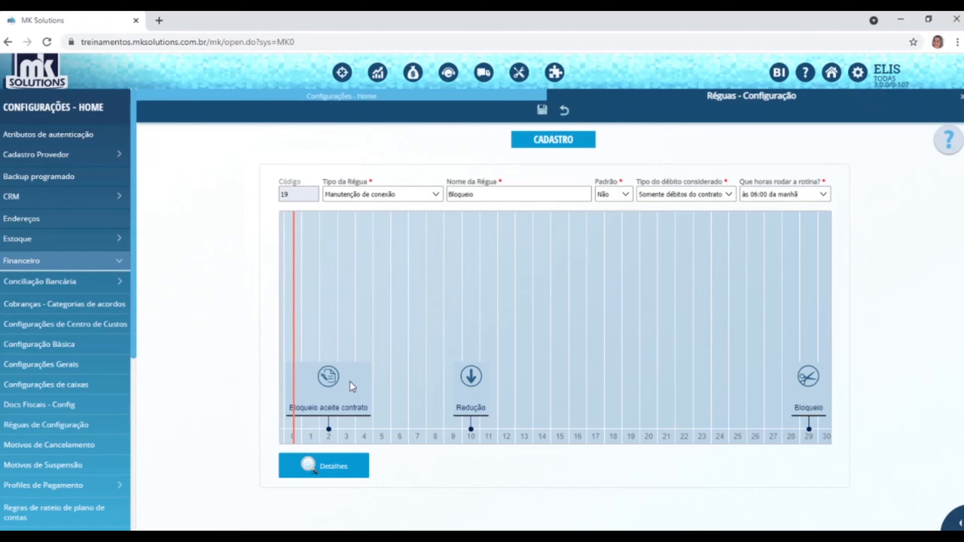
Add a new action on day 18 of the timeline and set it to Encaminhar ao sistema de cobrança
{"action": "left_click", "coordinate": [615, 362]}
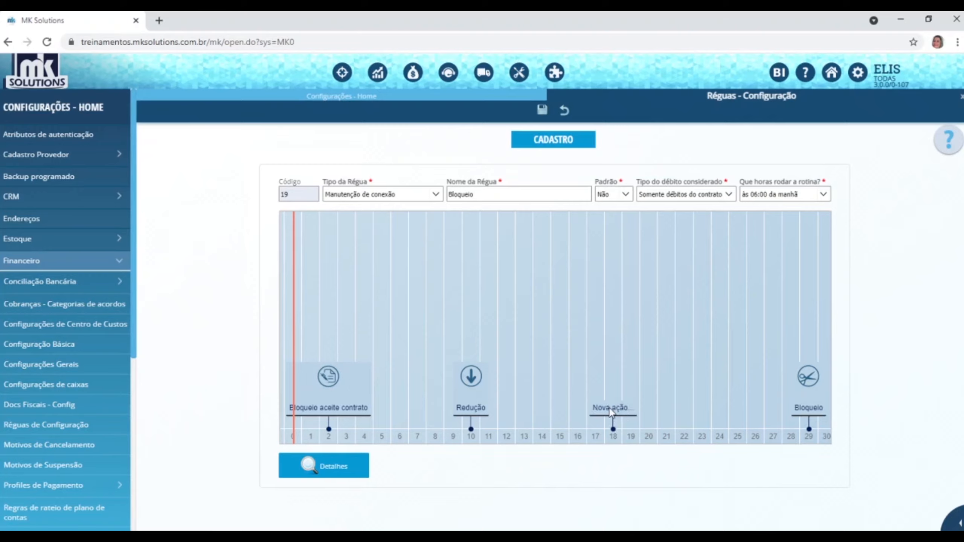
{"action": "left_click", "coordinate": [613, 411]}
{"action": "left_click", "coordinate": [316, 467]}
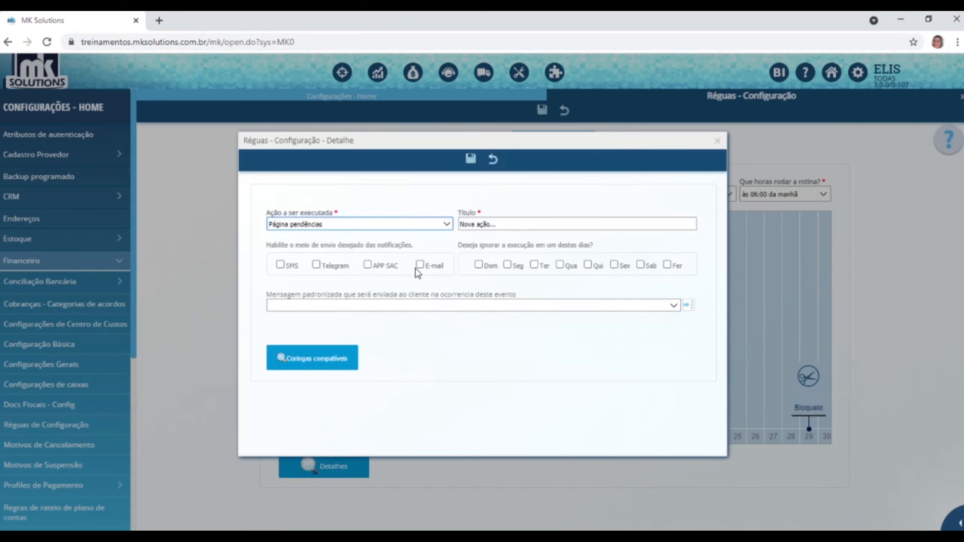
{"action": "left_click", "coordinate": [447, 225]}
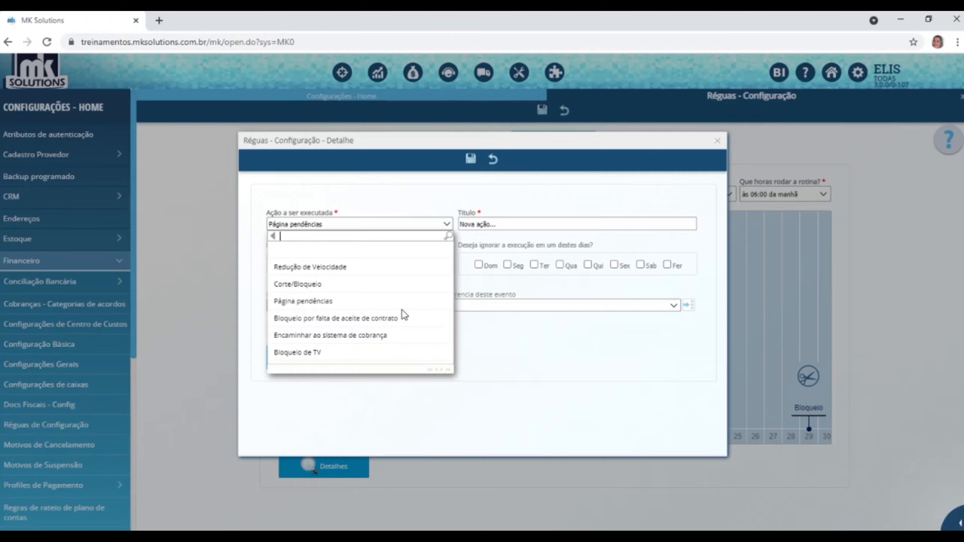
{"action": "left_click", "coordinate": [334, 334]}
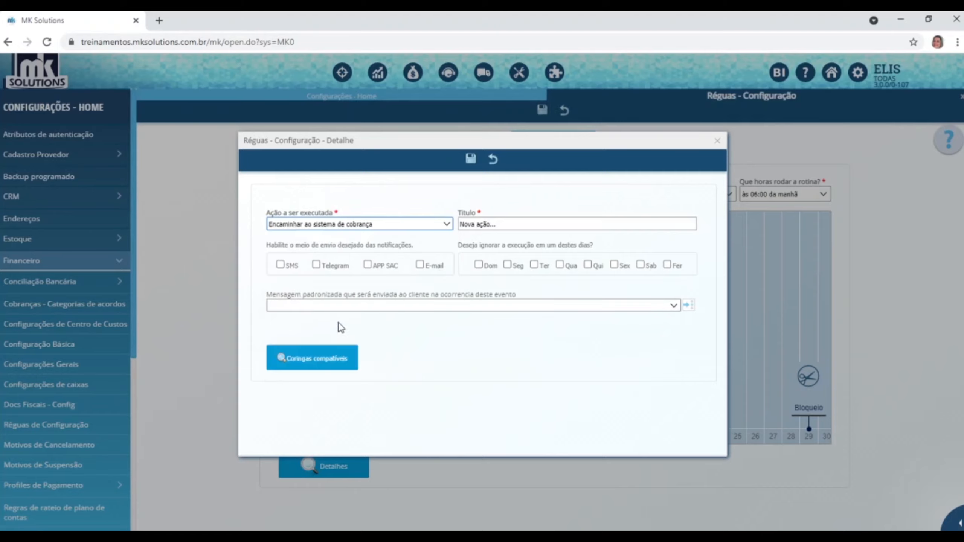
Title the day 18 action Cobrança and save both its details and the Bloqueio ruler
{"action": "left_click", "coordinate": [533, 222]}
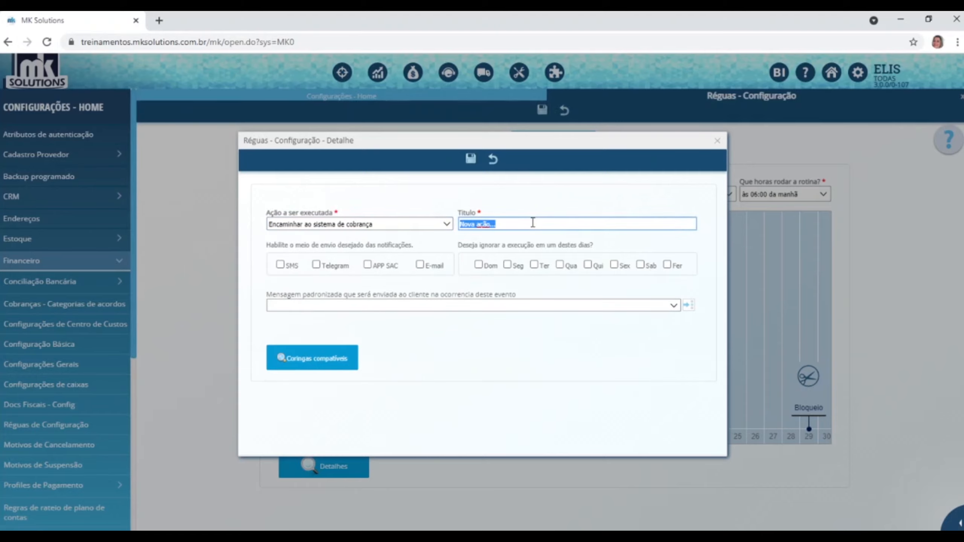
{"action": "type", "text": "Cobrança"}
{"action": "left_click", "coordinate": [523, 205]}
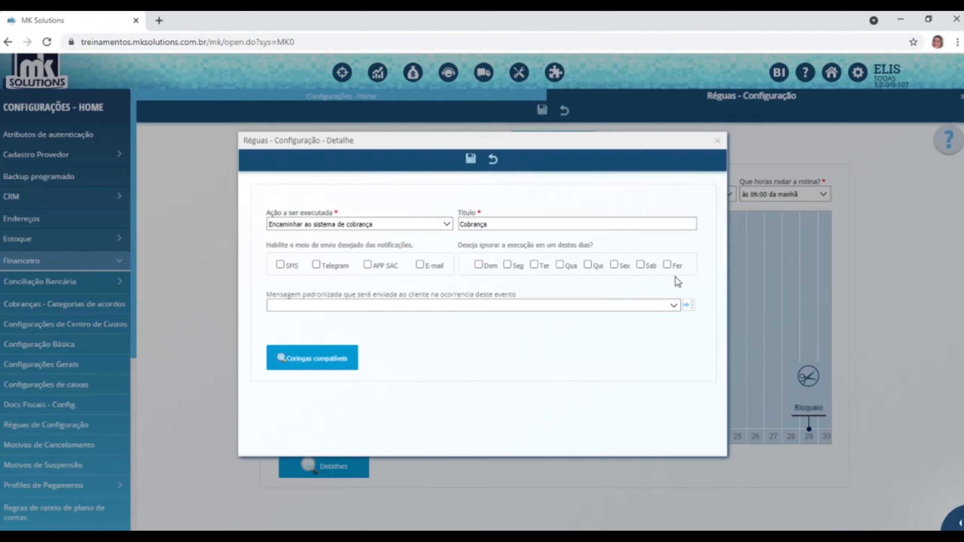
{"action": "left_click", "coordinate": [471, 160]}
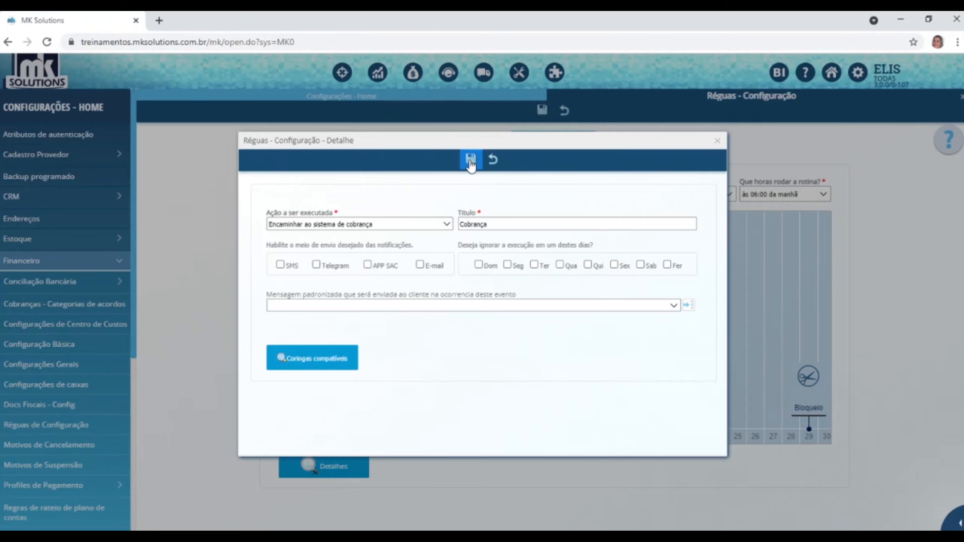
{"action": "left_click", "coordinate": [717, 140]}
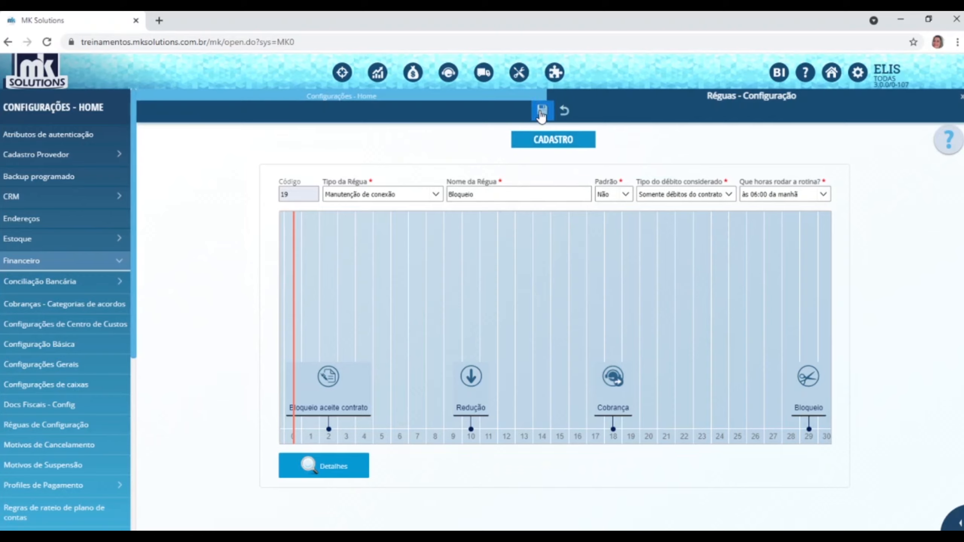
{"action": "left_click", "coordinate": [543, 112]}
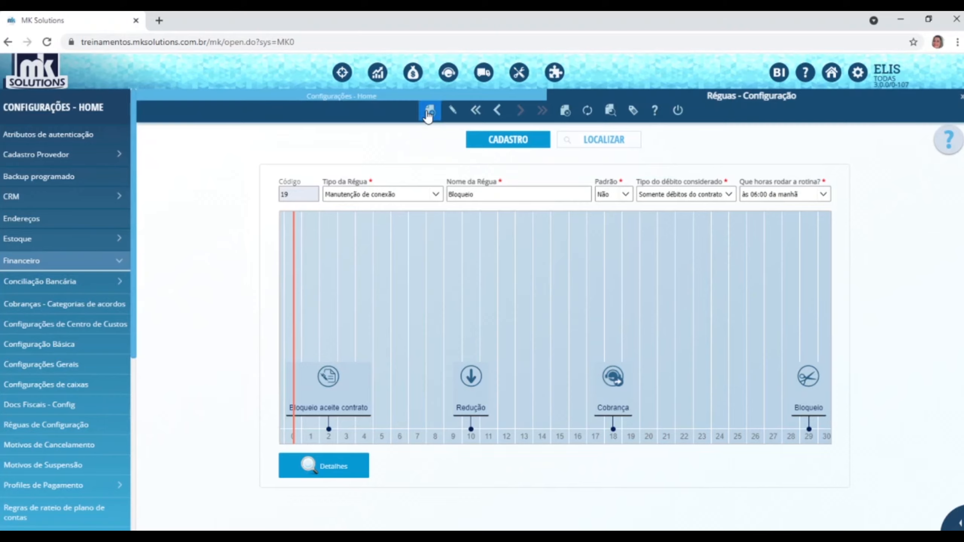
Start a new ruler of type Avisos e mensagens de cobrança and name it Mensagens
{"action": "left_click", "coordinate": [429, 110]}
{"action": "left_click", "coordinate": [435, 194]}
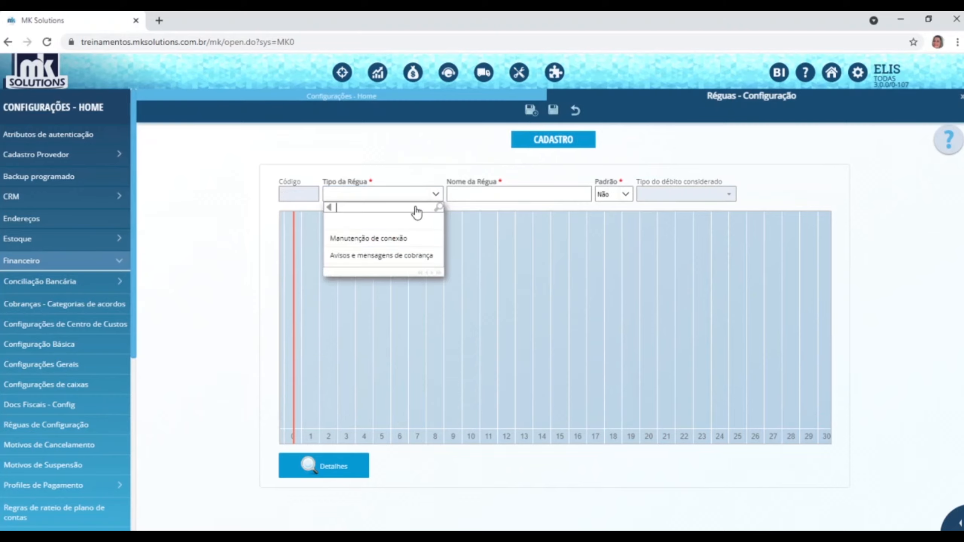
{"action": "left_click", "coordinate": [382, 256]}
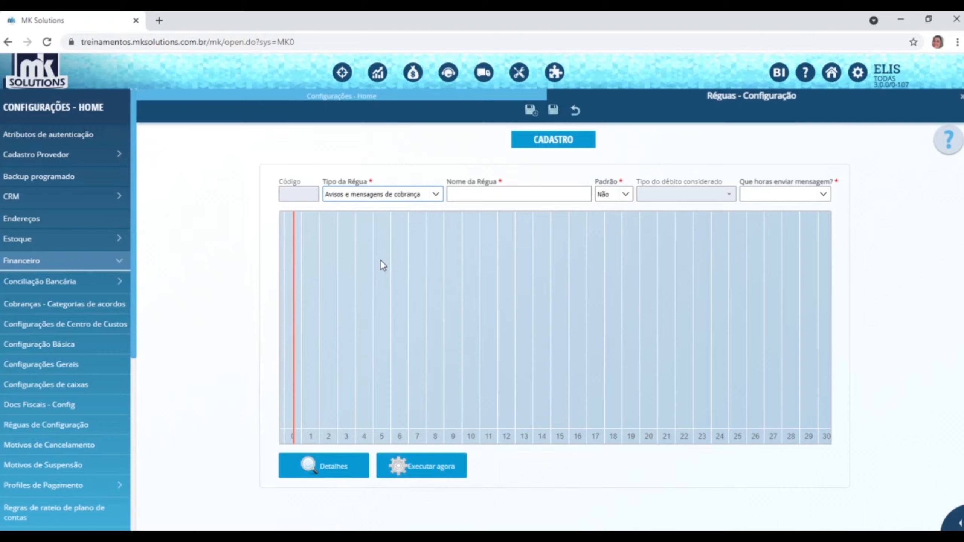
{"action": "left_click", "coordinate": [518, 194]}
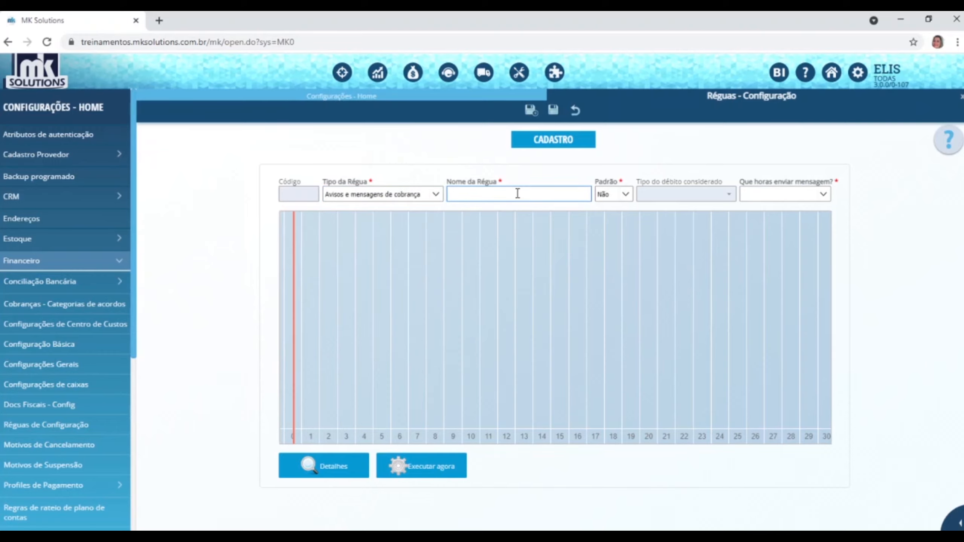
{"action": "type", "text": "Mensagens"}
Switch the Mensagens ruler's Padrão setting to Sim and back to Não
{"action": "left_click", "coordinate": [627, 194]}
{"action": "left_click", "coordinate": [614, 243]}
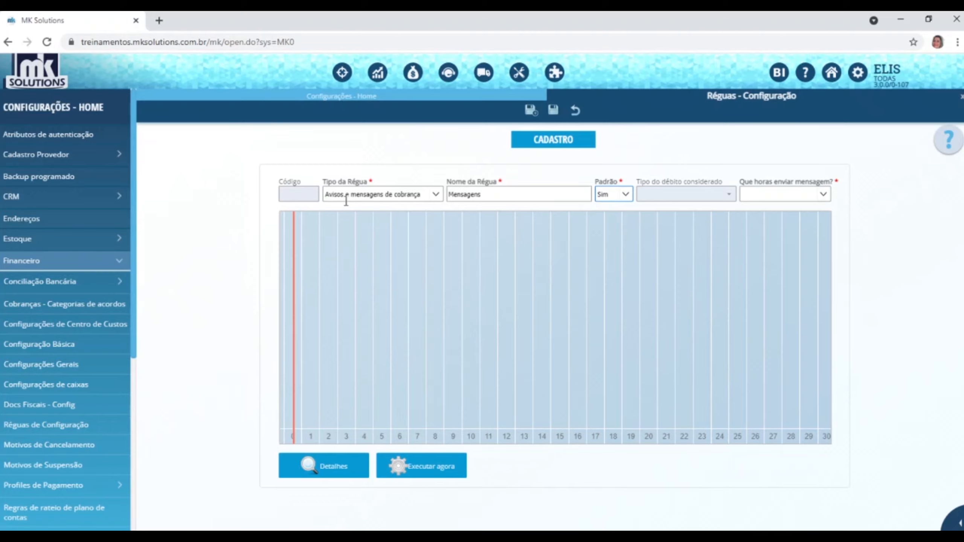
{"action": "left_click", "coordinate": [624, 195]}
{"action": "left_click", "coordinate": [606, 256]}
Set the Mensagens ruler's message sending time to às 10:00 horas and save the ruler
{"action": "left_click", "coordinate": [825, 196]}
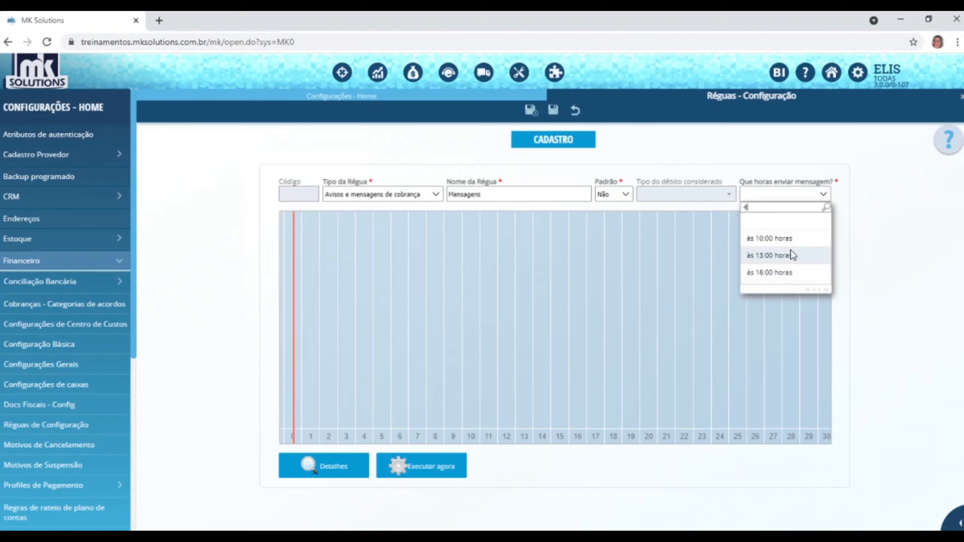
{"action": "left_click", "coordinate": [786, 240]}
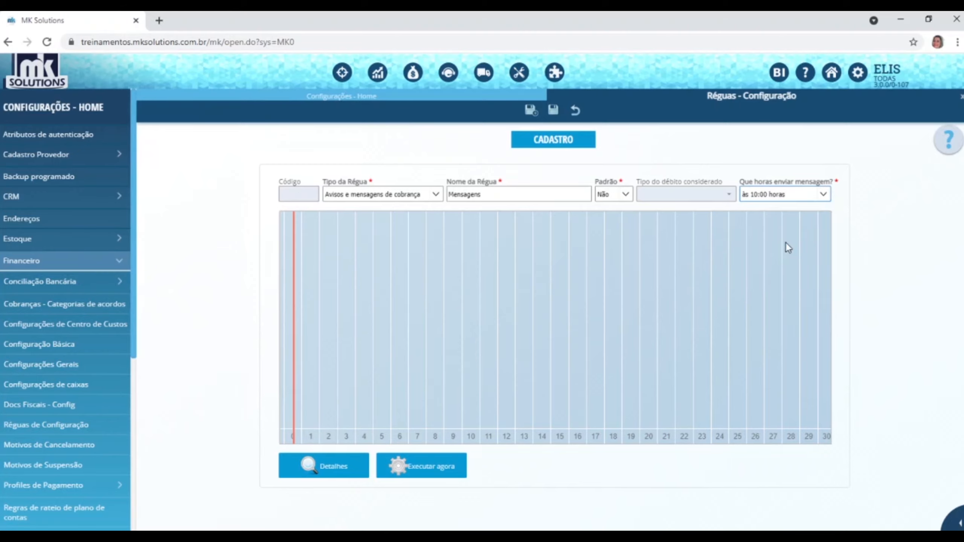
{"action": "left_click", "coordinate": [553, 114]}
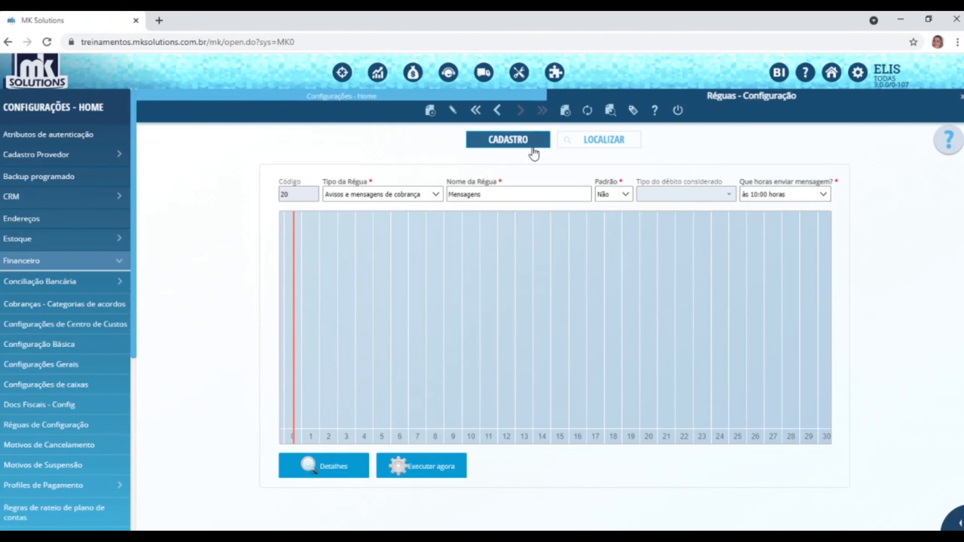
Open the Mensagens ruler for editing and look over the timeline days before and after day 0
{"action": "left_click", "coordinate": [453, 110]}
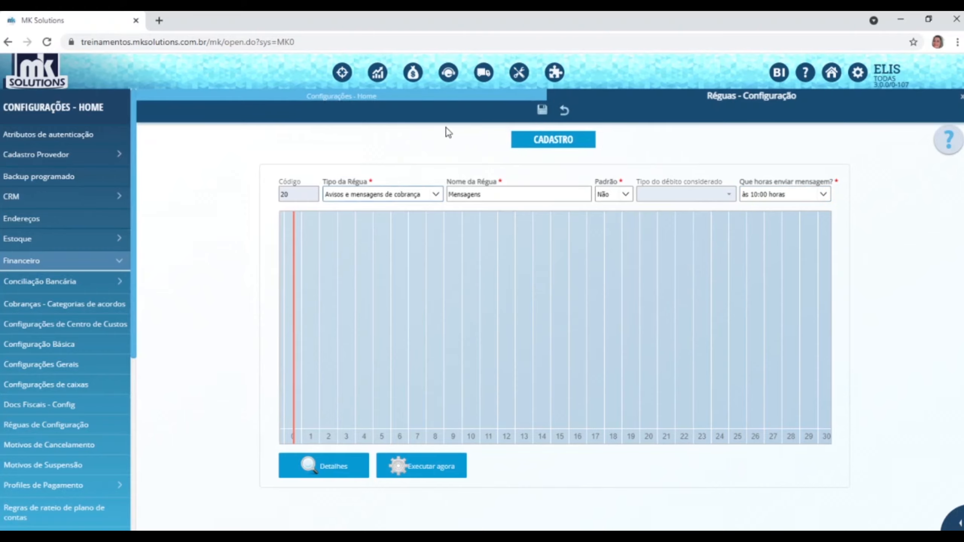
{"action": "left_click_drag", "start_coordinate": [433, 300], "coordinate": [653, 336]}
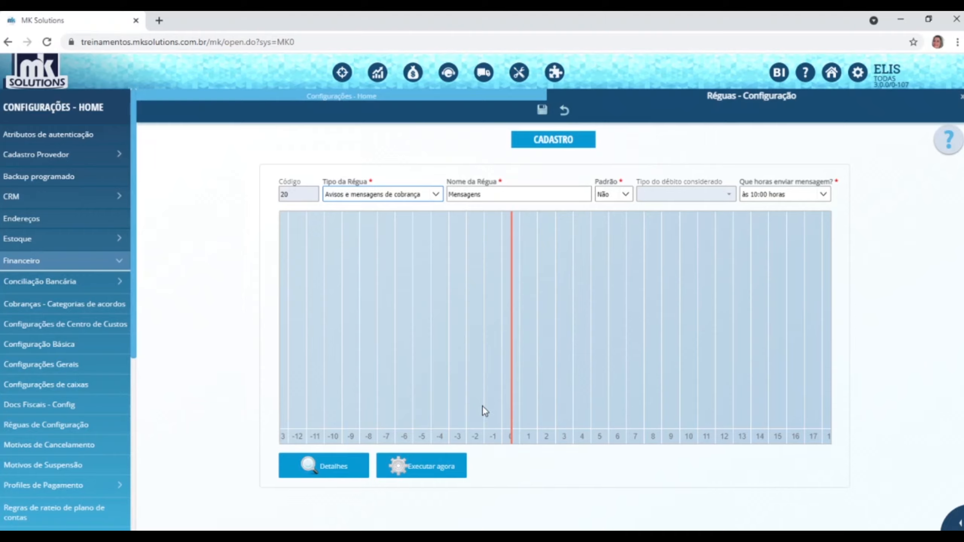
{"action": "left_click_drag", "start_coordinate": [512, 373], "coordinate": [352, 372]}
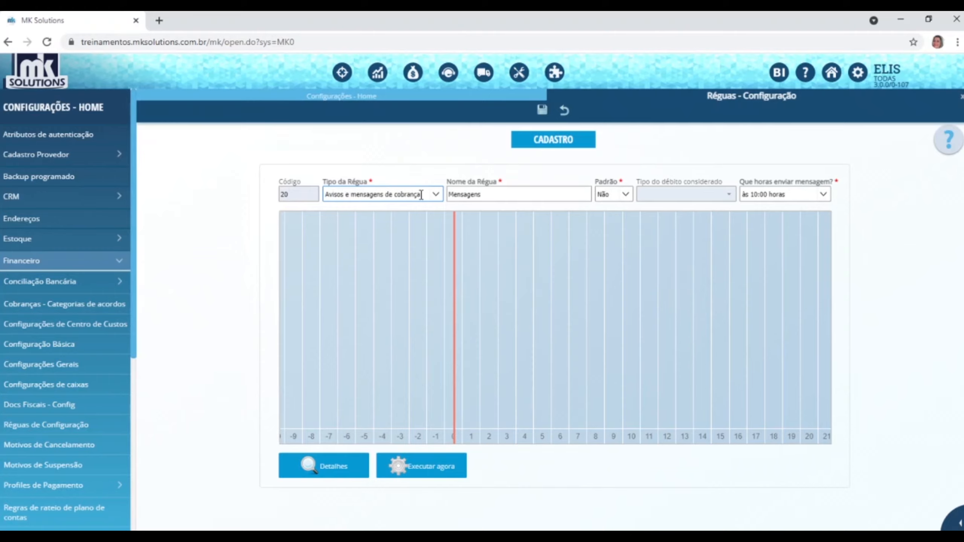
{"action": "left_click_drag", "start_coordinate": [459, 347], "coordinate": [588, 347]}
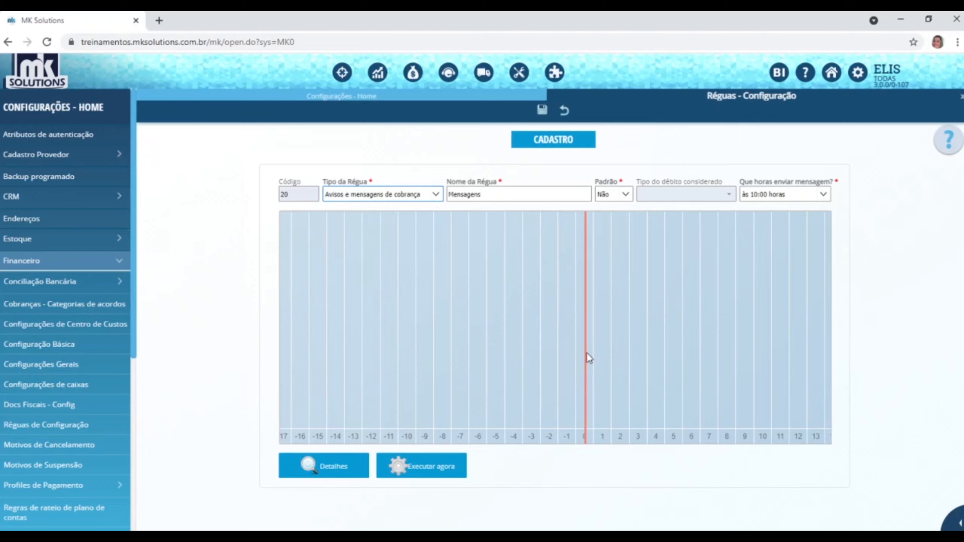
Add an Aviso de cobrança action at day -4 of the Mensagens ruler and title it Aviso vencimento
{"action": "left_click", "coordinate": [513, 401]}
{"action": "left_click", "coordinate": [360, 462]}
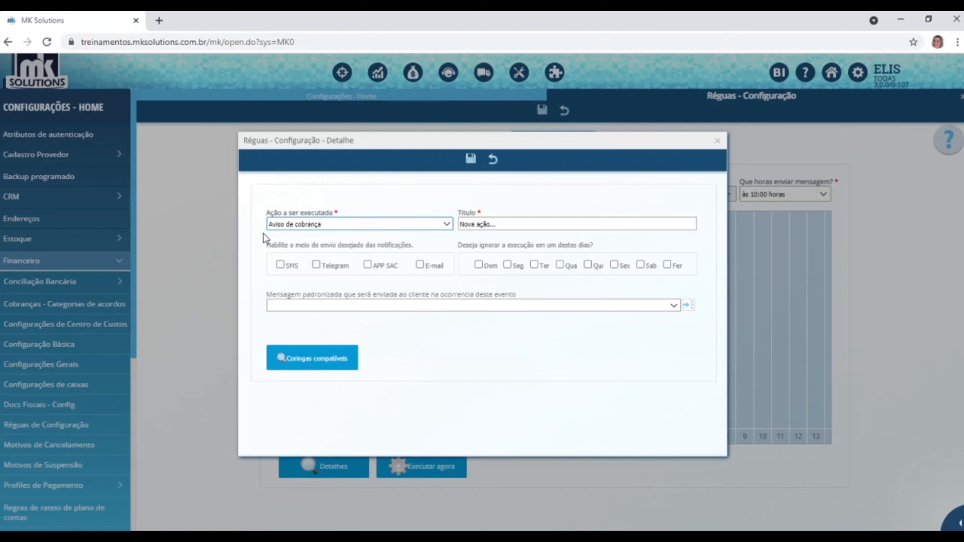
{"action": "left_click", "coordinate": [543, 225]}
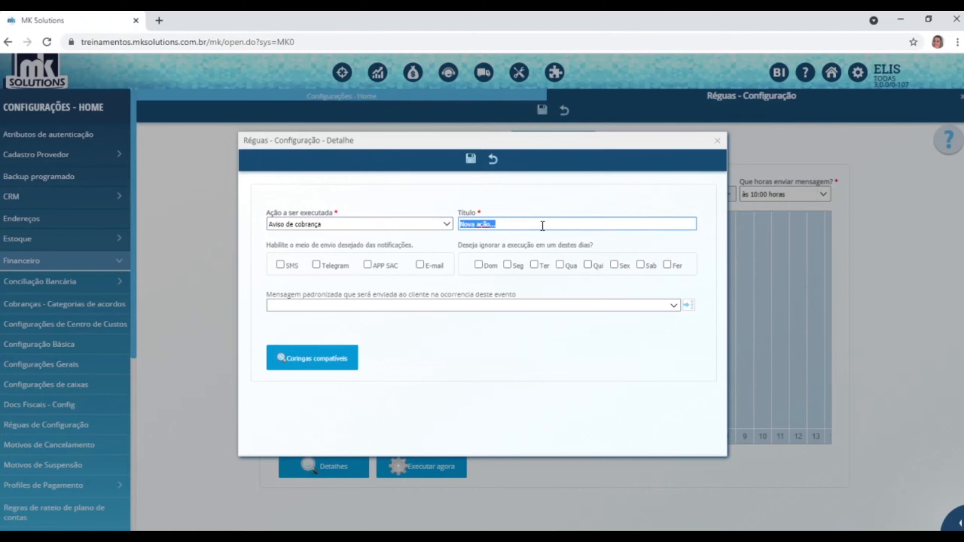
{"action": "type", "text": "Avisovencimento"}
{"action": "left_click", "coordinate": [476, 224]}
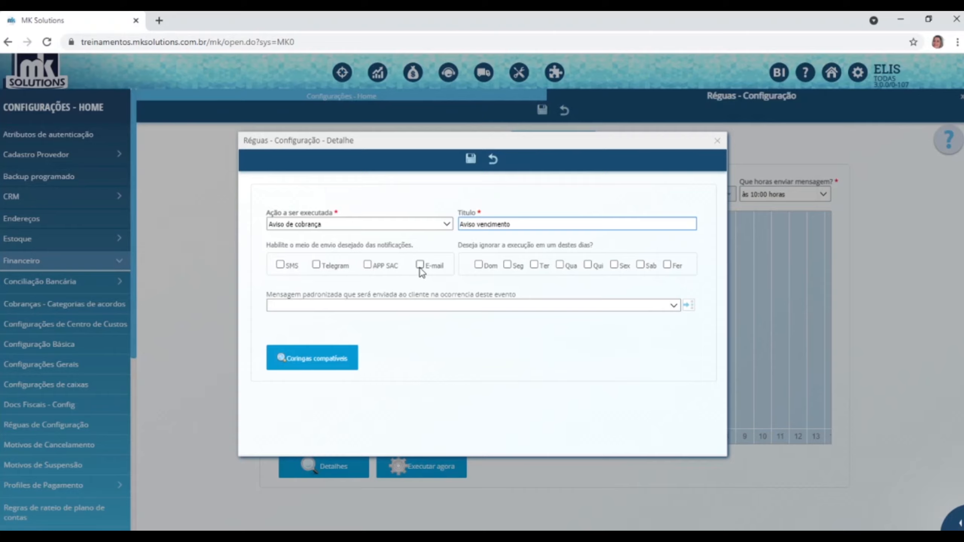
Enable SMS, APP SAC and E-mail as sending channels for Aviso vencimento, and switch the Dom exclusion on and back off
{"action": "left_click", "coordinate": [281, 264]}
{"action": "left_click", "coordinate": [366, 266]}
{"action": "left_click", "coordinate": [420, 265]}
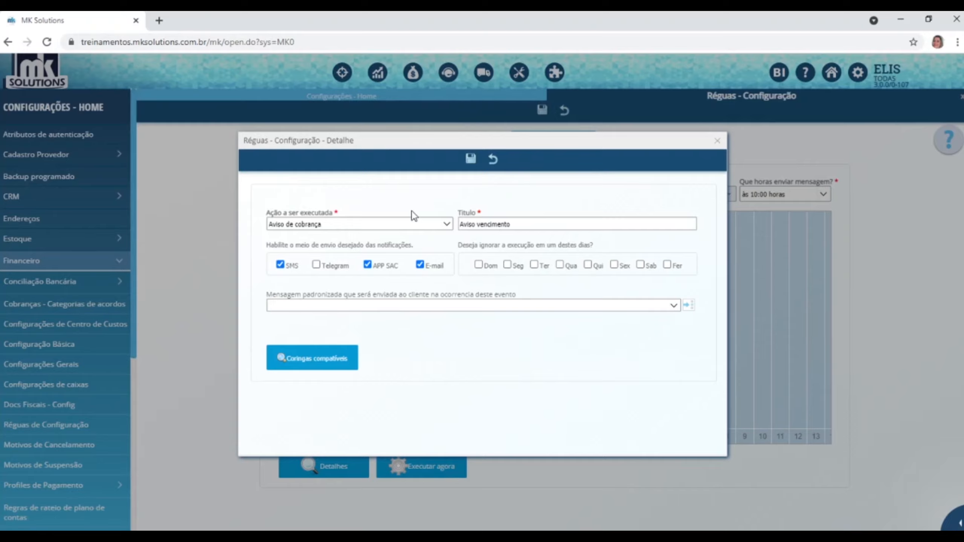
{"action": "mouse_move", "coordinate": [405, 146]}
{"action": "left_mouse_down"}
{"action": "mouse_move", "coordinate": [544, 176]}
{"action": "mouse_move", "coordinate": [704, 176]}
{"action": "mouse_move", "coordinate": [695, 185]}
{"action": "left_mouse_up"}
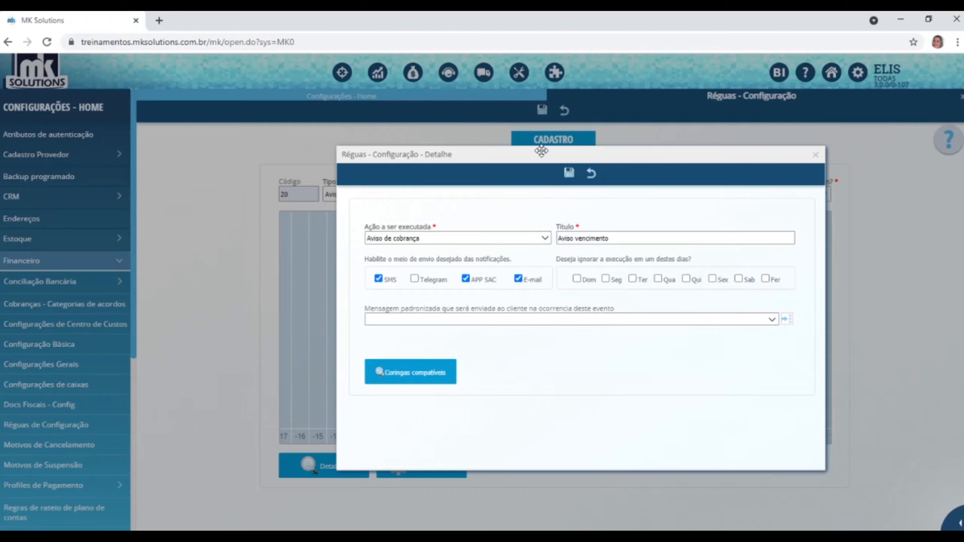
{"action": "left_click", "coordinate": [577, 281]}
{"action": "left_click", "coordinate": [577, 280]}
Open the message templates from the action details and try to create a new template
{"action": "left_click", "coordinate": [786, 320]}
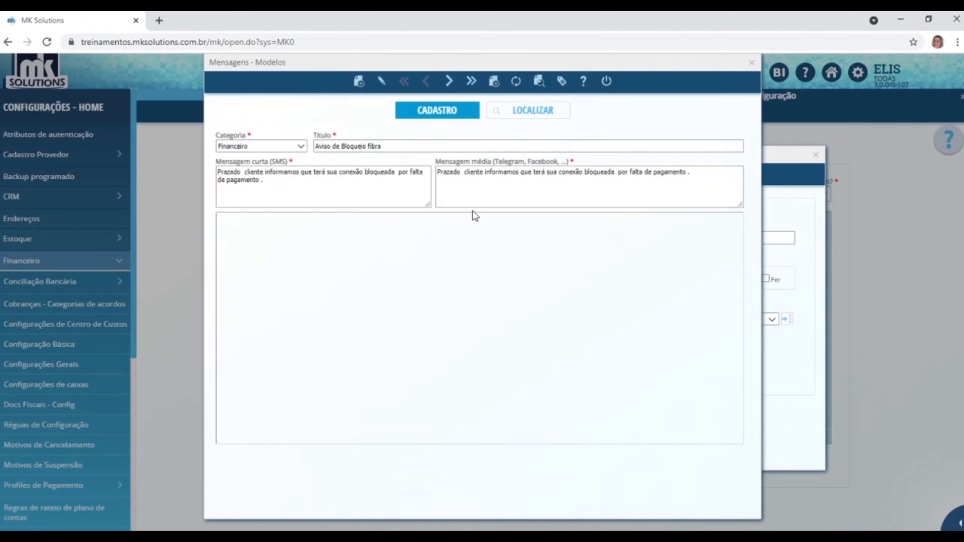
{"action": "left_click", "coordinate": [359, 81]}
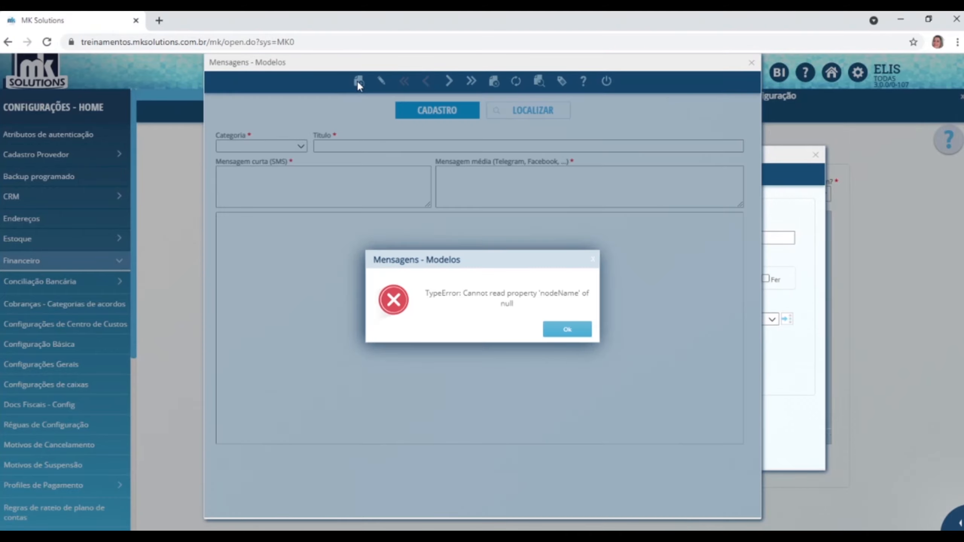
{"action": "left_click", "coordinate": [575, 331]}
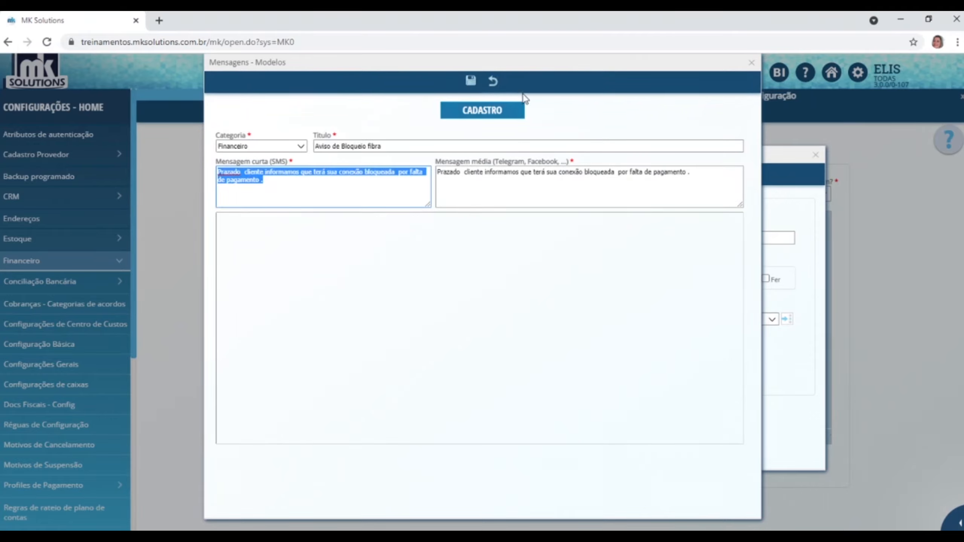
{"action": "left_click", "coordinate": [493, 81]}
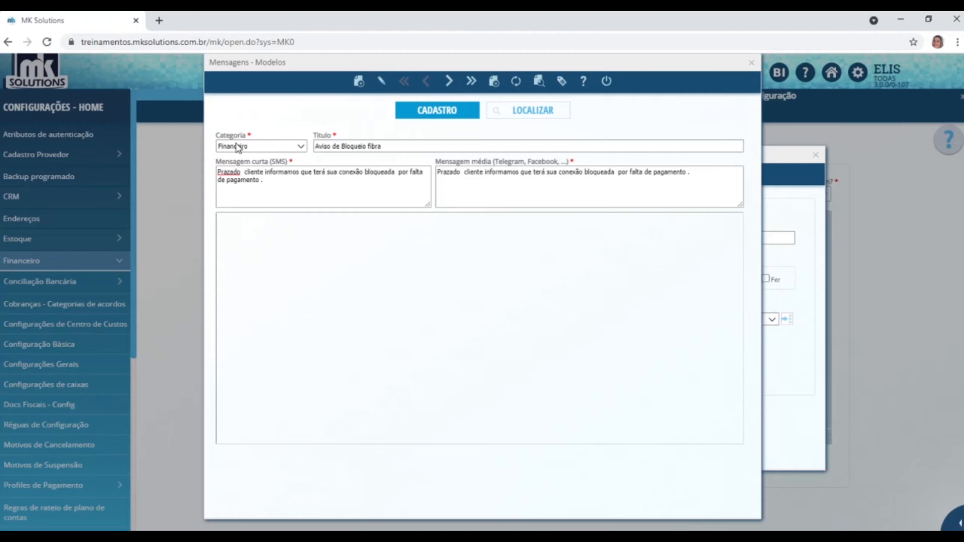
Open the Aviso de Bloqueio fibra template for editing, examine its category, title, short and medium message fields, and close the templates
{"action": "left_click", "coordinate": [381, 81]}
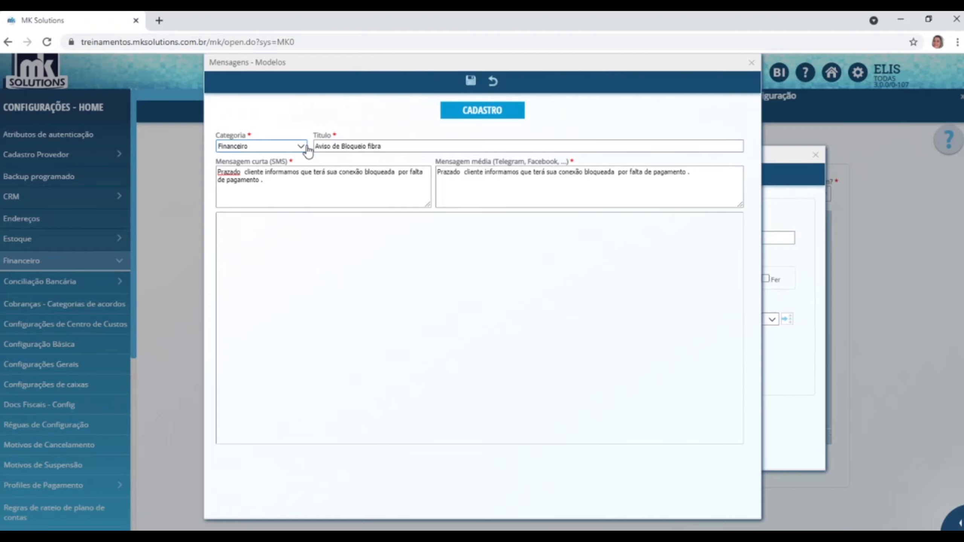
{"action": "left_click", "coordinate": [300, 146]}
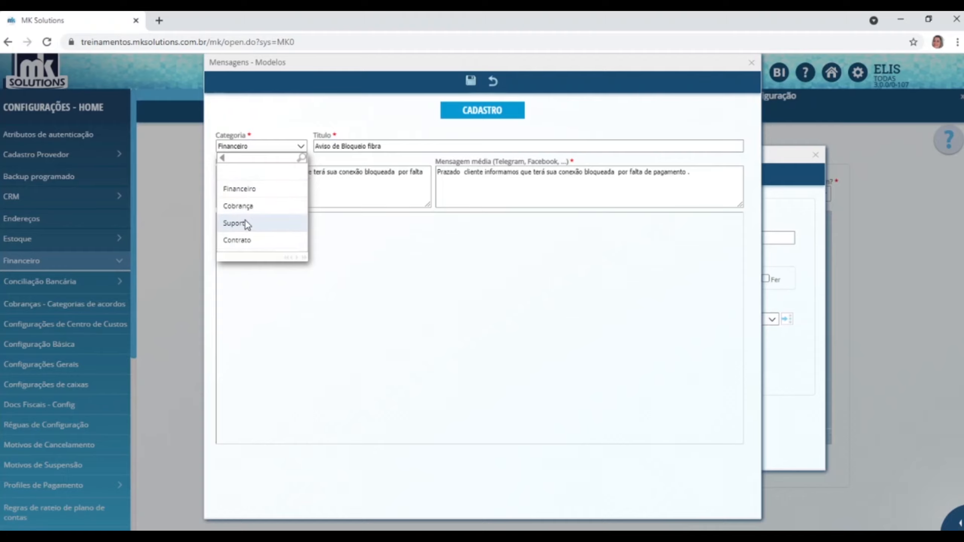
{"action": "left_click", "coordinate": [247, 189]}
{"action": "triple_click", "coordinate": [444, 145]}
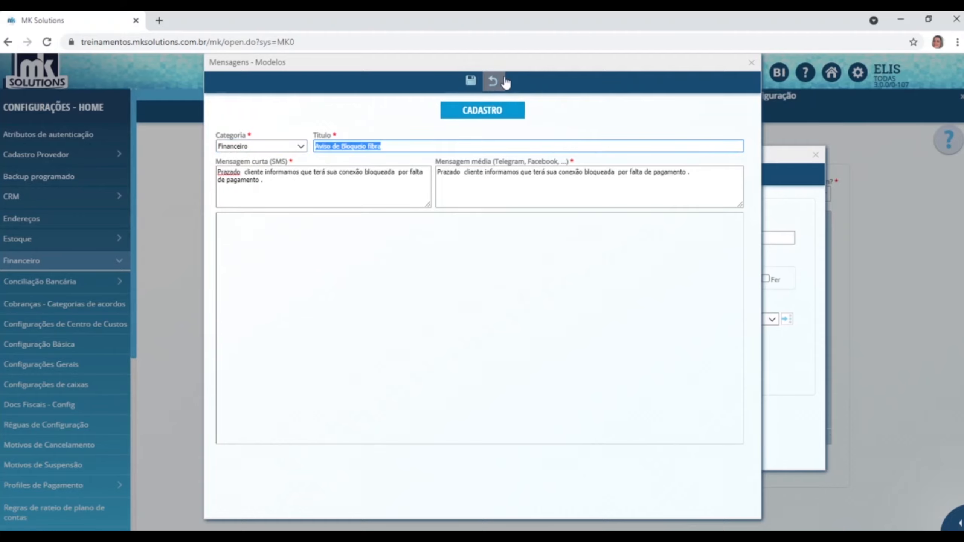
{"action": "left_click", "coordinate": [359, 145]}
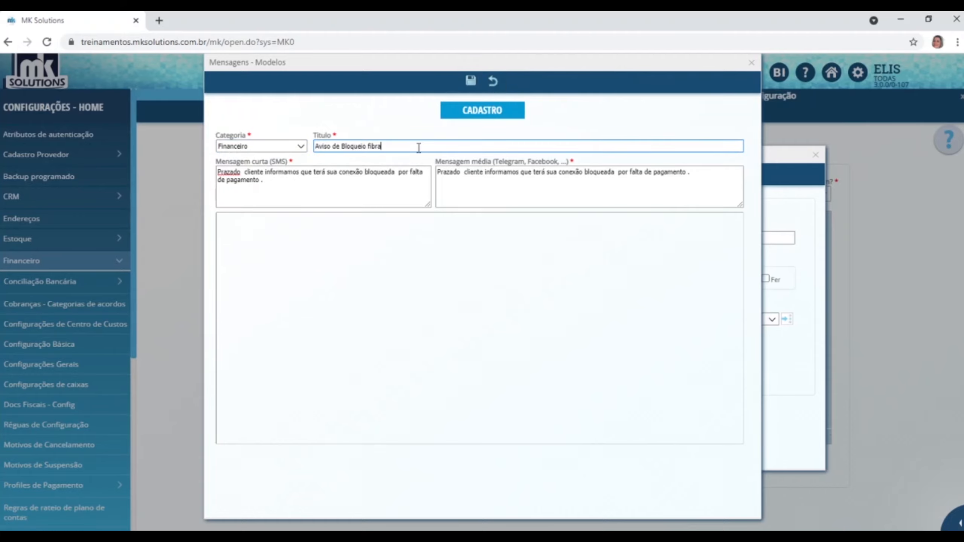
{"action": "triple_click", "coordinate": [359, 145]}
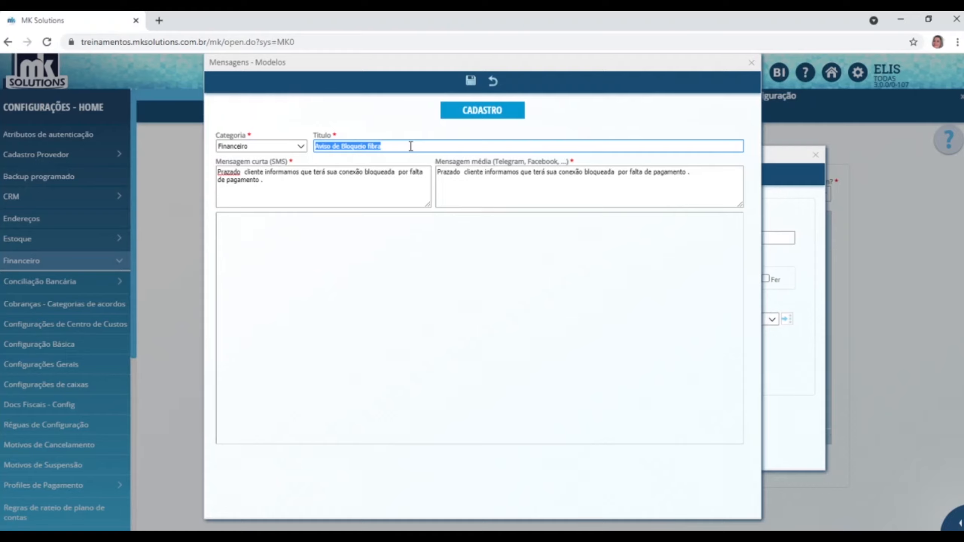
{"action": "left_click", "coordinate": [429, 146]}
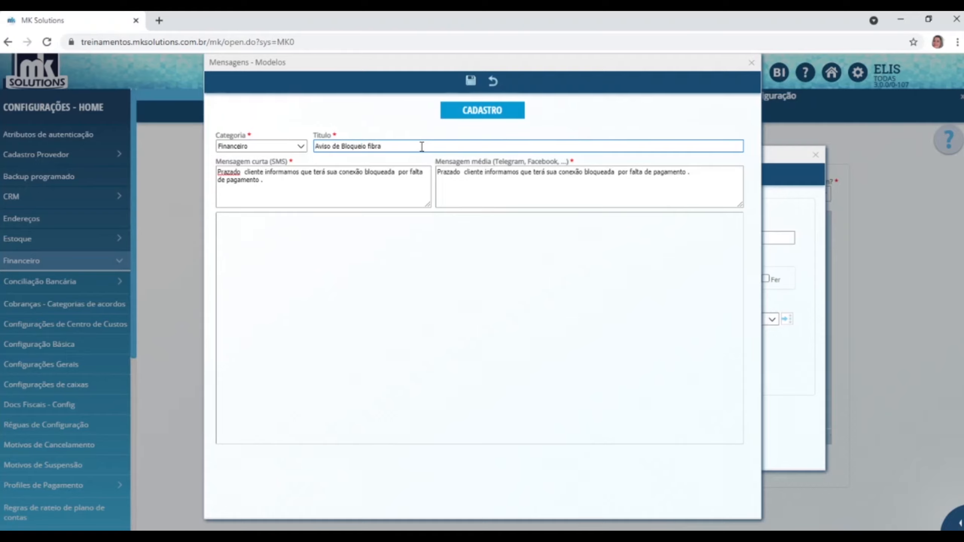
{"action": "left_click_drag", "start_coordinate": [422, 147], "coordinate": [332, 146]}
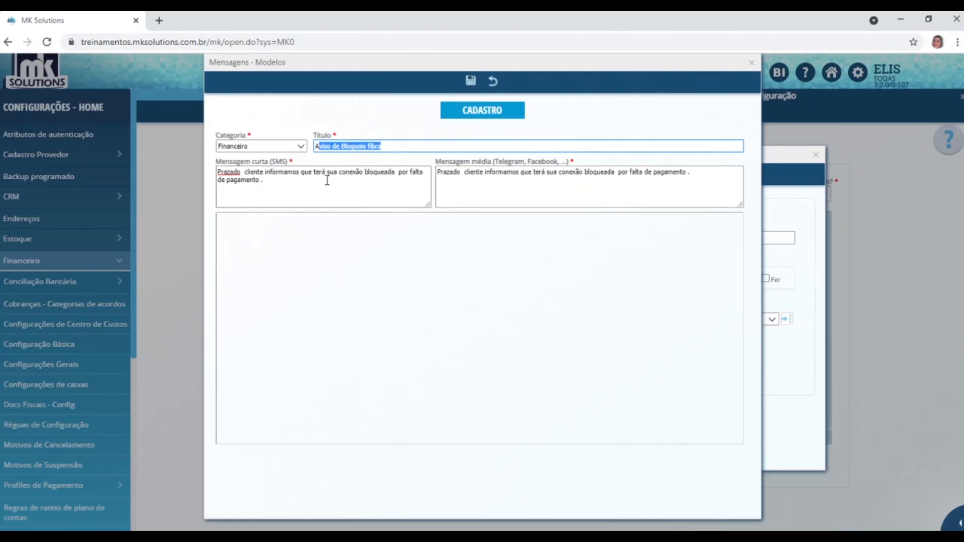
{"action": "triple_click", "coordinate": [450, 184]}
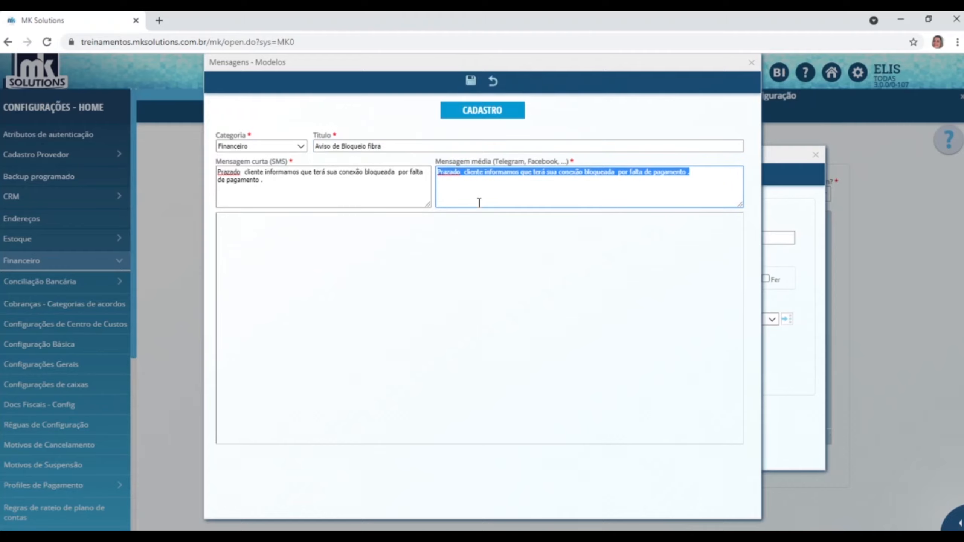
{"action": "left_click", "coordinate": [276, 228]}
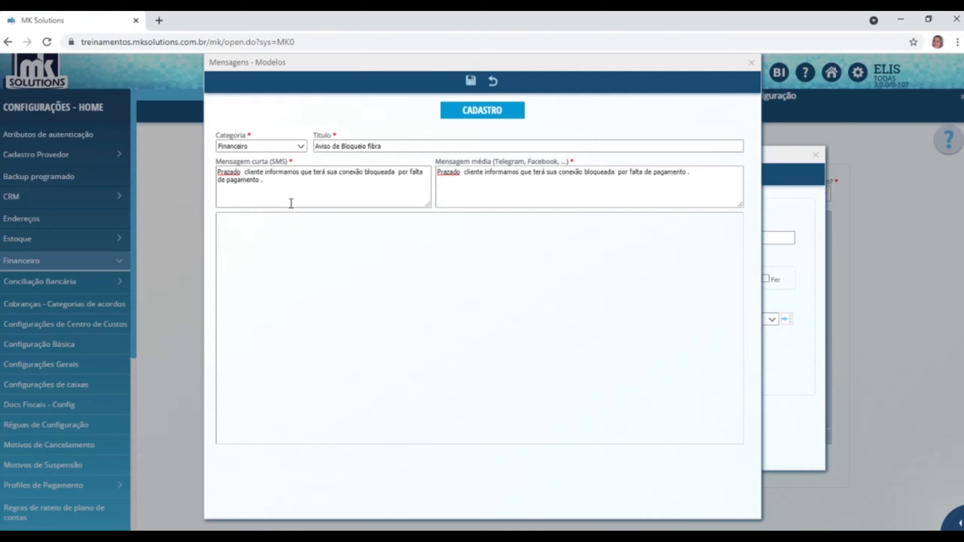
{"action": "left_click", "coordinate": [280, 187]}
{"action": "key", "text": "ctrl+a"}
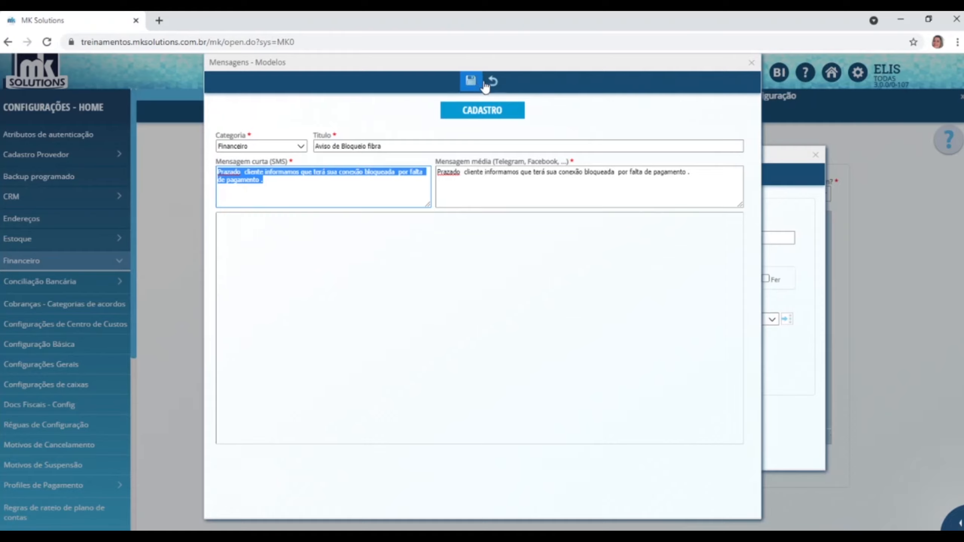
{"action": "left_click", "coordinate": [750, 65]}
Set the action's standard message to Financeiro - Boleto próximo do vencimento and check the list of compatible wildcards
{"action": "left_click", "coordinate": [773, 321]}
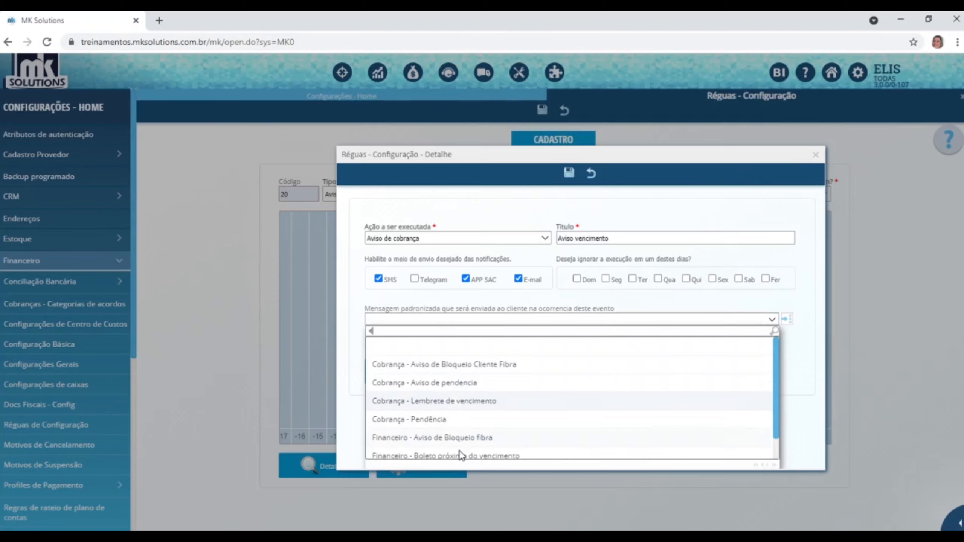
{"action": "scroll", "coordinate": [470, 441], "scroll_direction": "down", "scroll_amount": 1}
{"action": "left_click", "coordinate": [473, 433]}
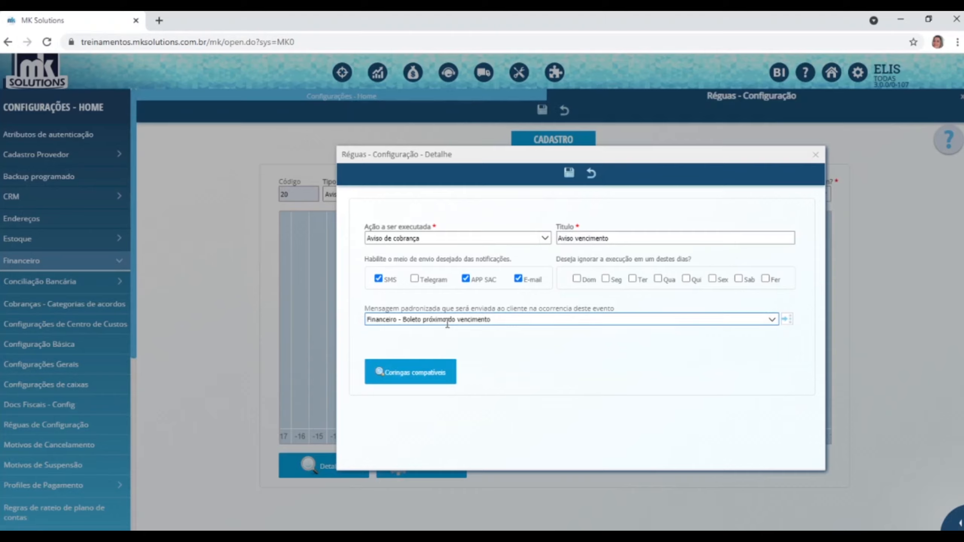
{"action": "left_click", "coordinate": [419, 370]}
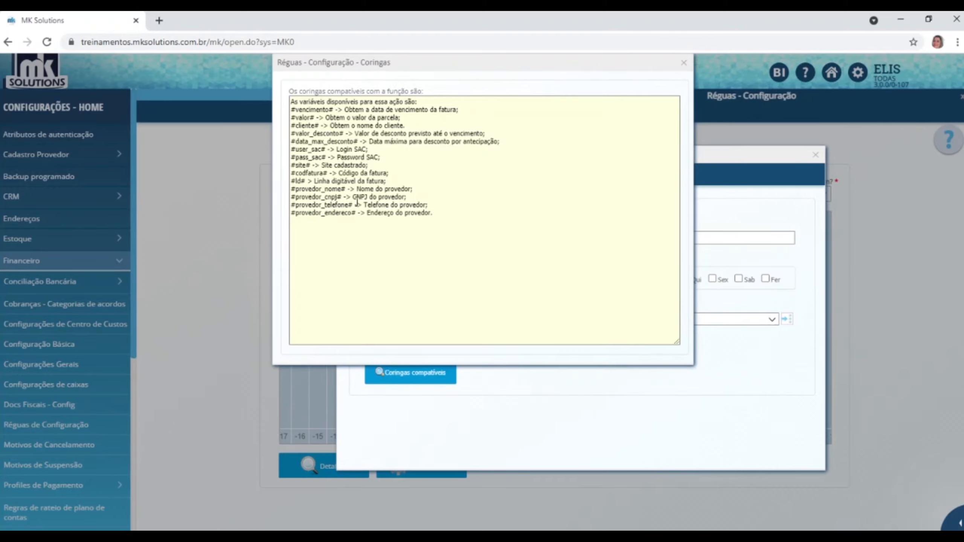
{"action": "left_click", "coordinate": [683, 63]}
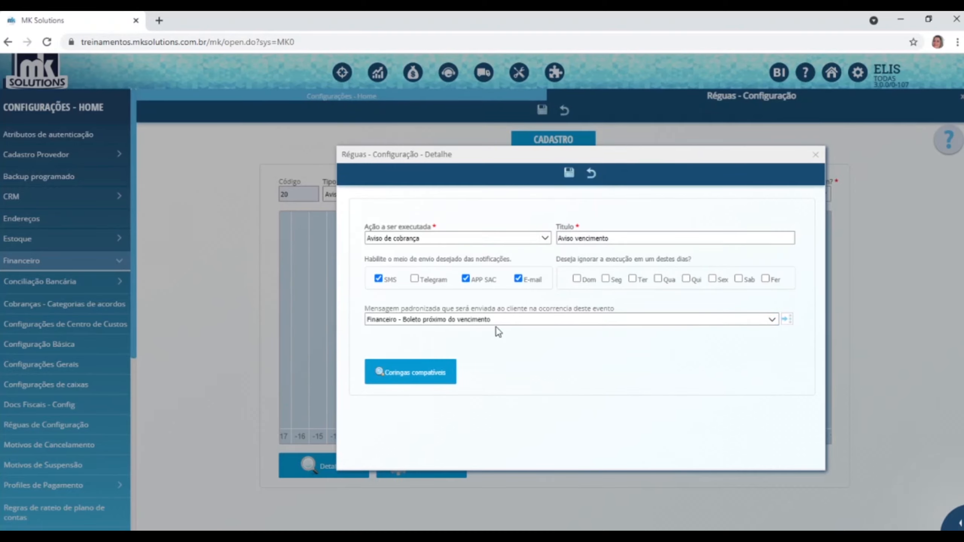
List the message templates and review the texts of Boleto próximo do vencimento, Lembrete de vencimento and the templates preceding it
{"action": "left_click", "coordinate": [785, 326]}
{"action": "left_click", "coordinate": [550, 118]}
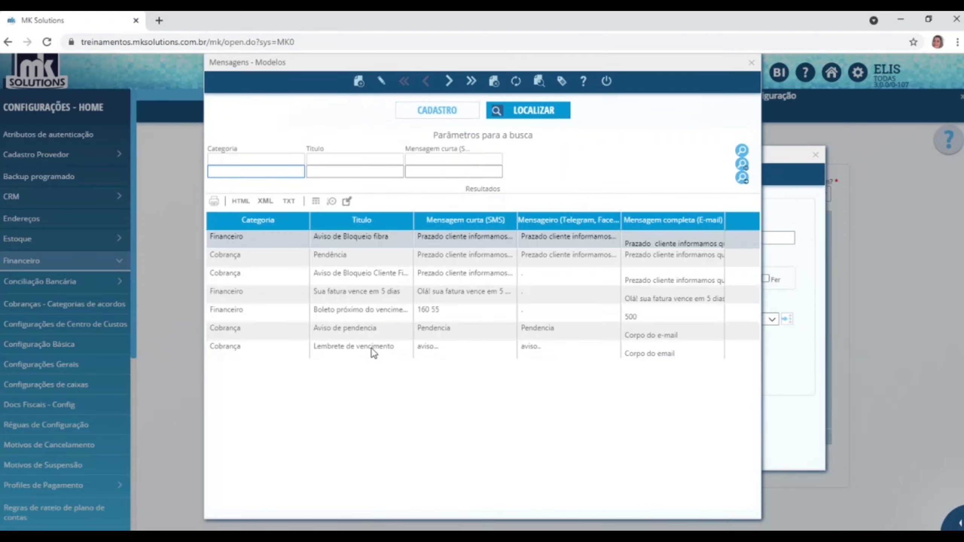
{"action": "left_click_drag", "start_coordinate": [415, 221], "coordinate": [474, 234]}
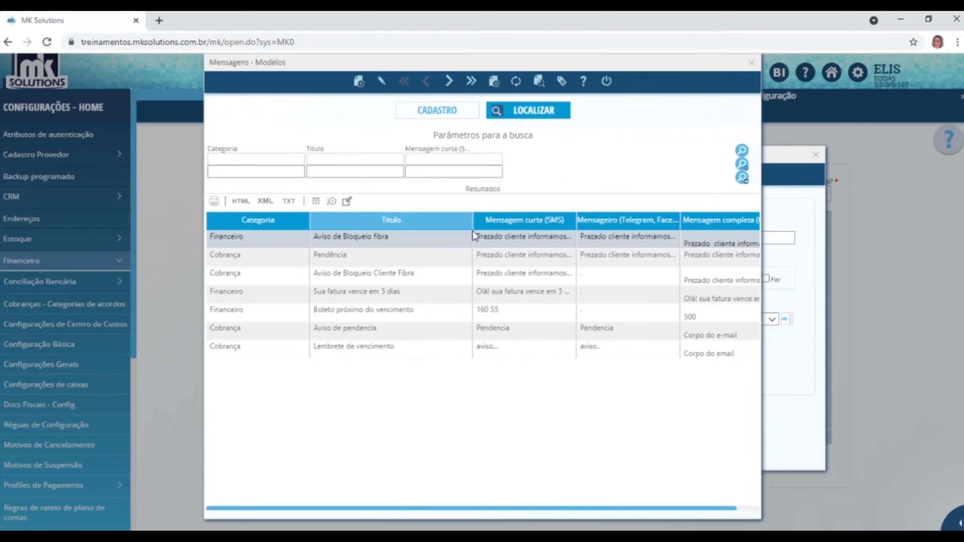
{"action": "double_click", "coordinate": [351, 311]}
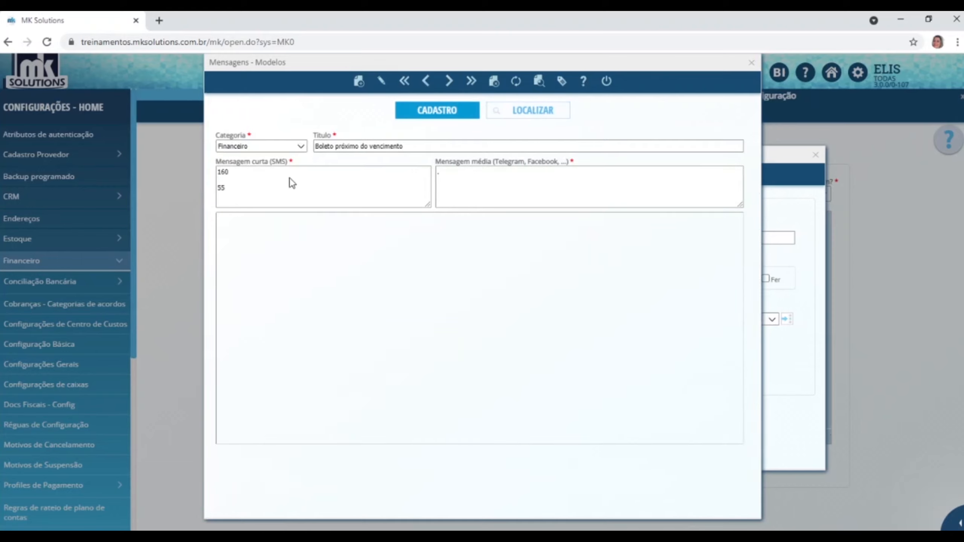
{"action": "left_click", "coordinate": [553, 110]}
{"action": "double_click", "coordinate": [355, 347]}
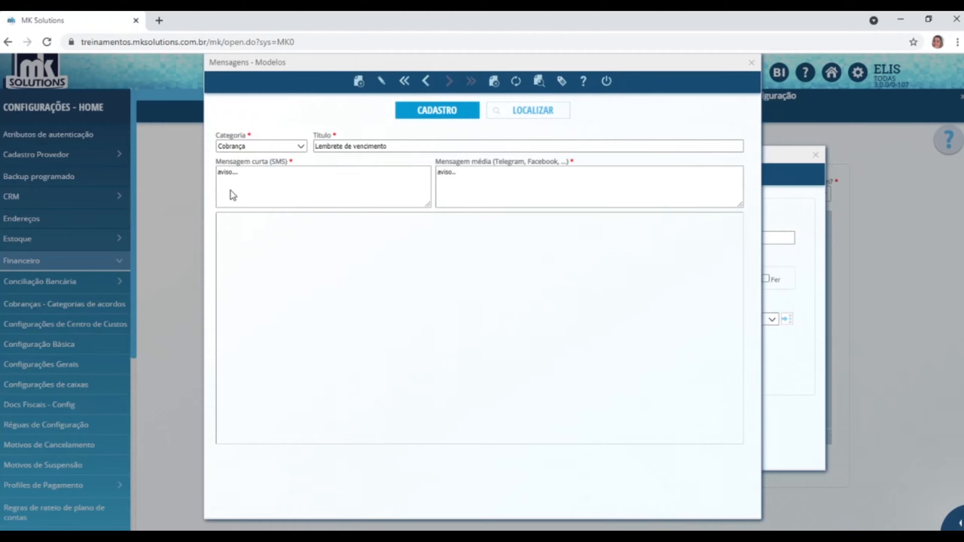
{"action": "left_click", "coordinate": [433, 80]}
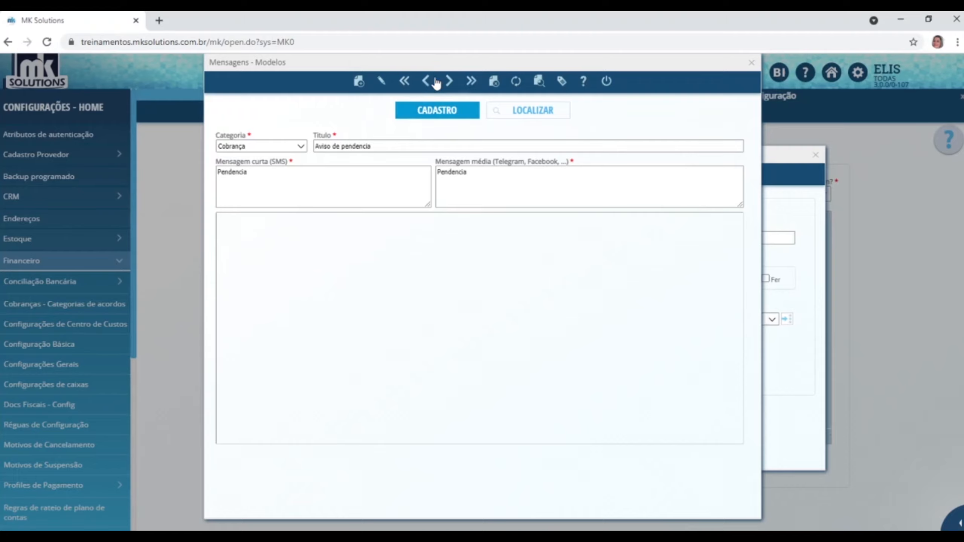
{"action": "left_click", "coordinate": [435, 80]}
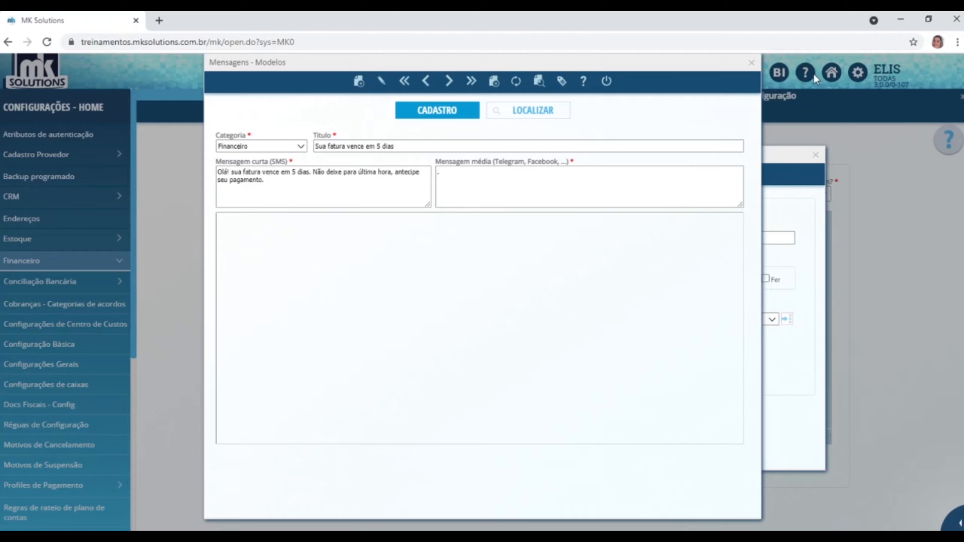
{"action": "left_click", "coordinate": [749, 63]}
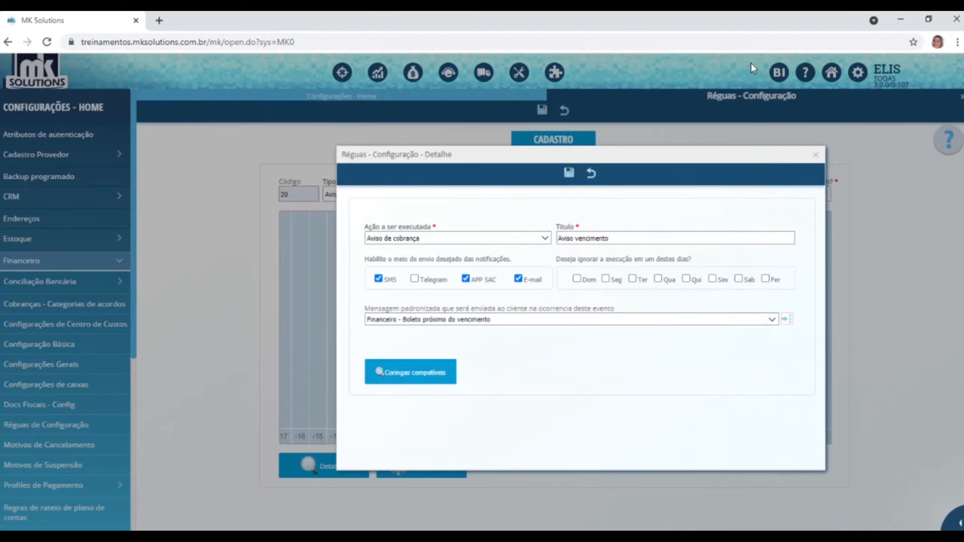
Save the Aviso vencimento action and close its details
{"action": "left_click", "coordinate": [569, 173]}
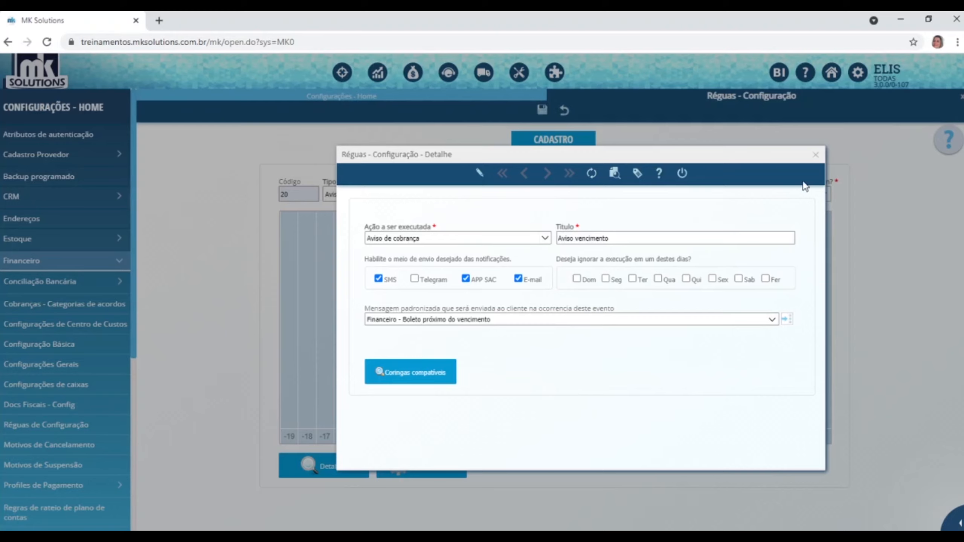
{"action": "left_click", "coordinate": [815, 155]}
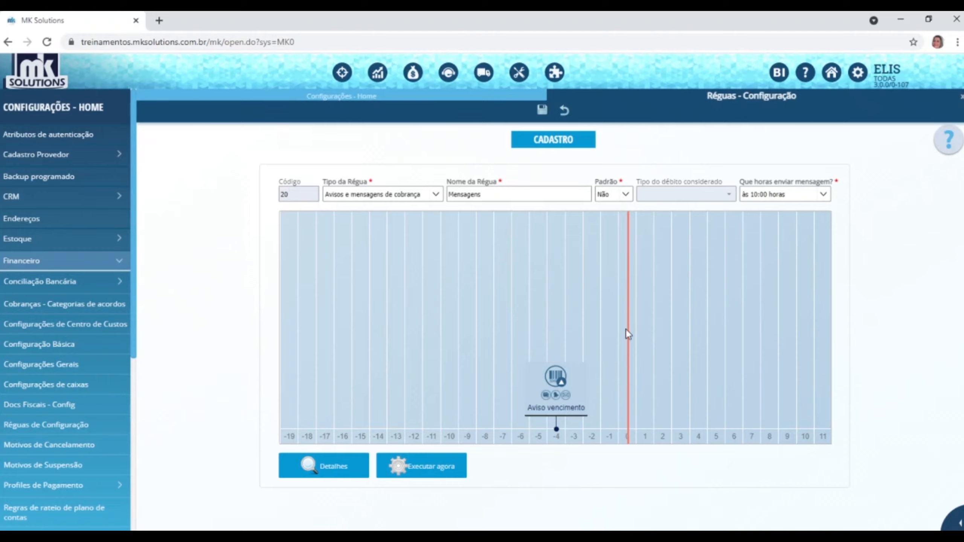
Add a new action on day 5 after the due date in the Mensagens ruler and open its details
{"action": "left_click_drag", "start_coordinate": [628, 332], "coordinate": [519, 330]}
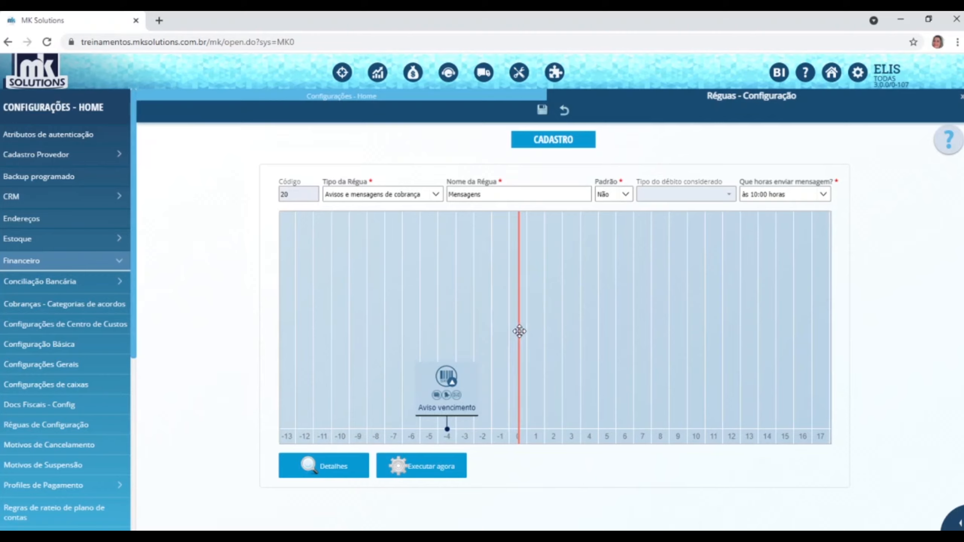
{"action": "double_click", "coordinate": [606, 402]}
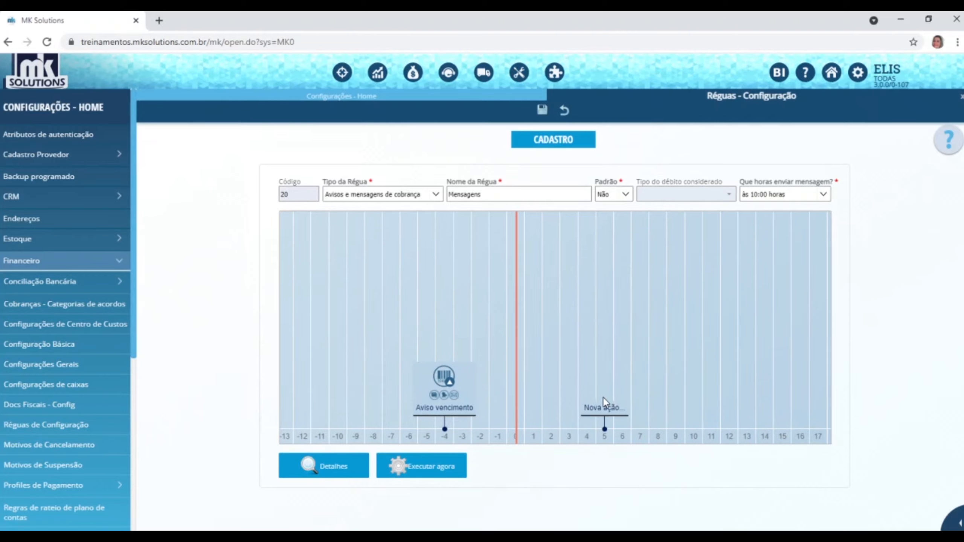
{"action": "left_click", "coordinate": [601, 408]}
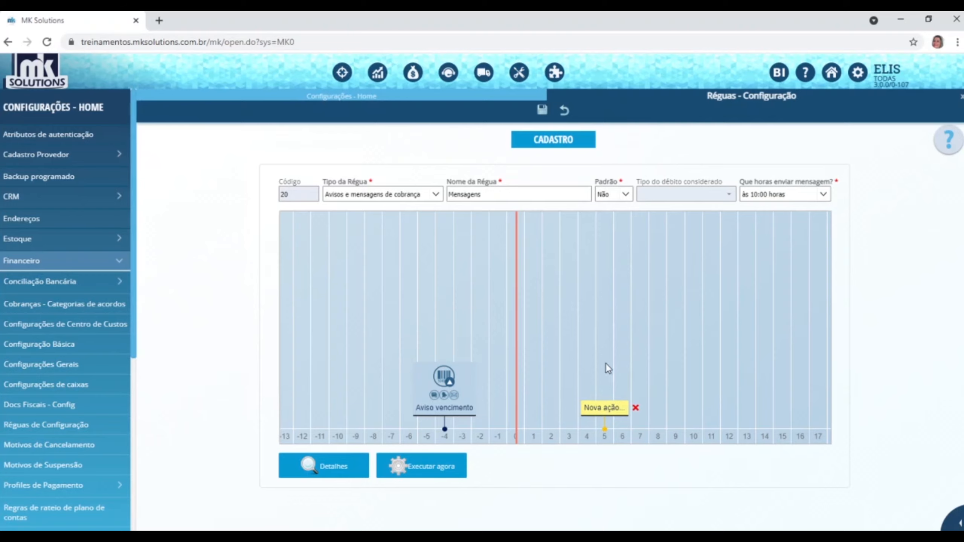
{"action": "left_click", "coordinate": [328, 465]}
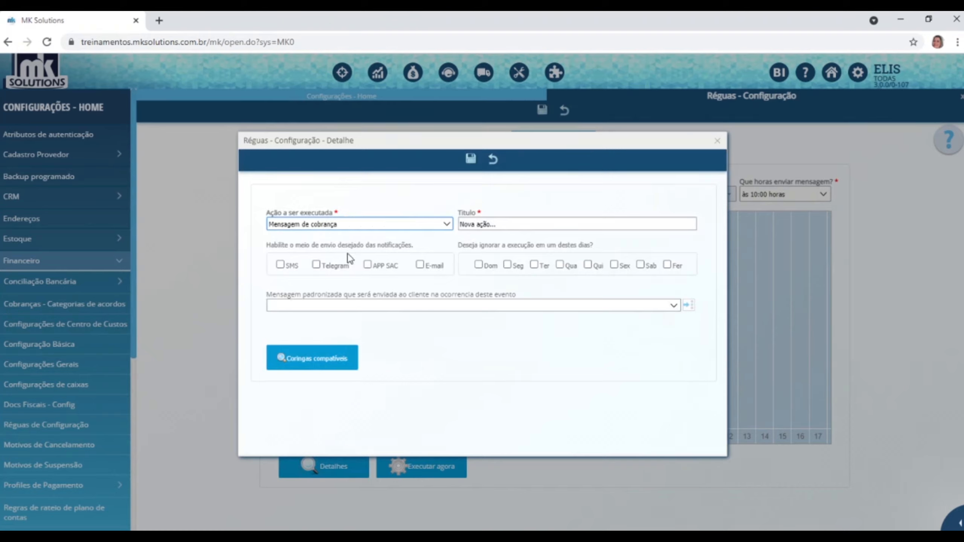
Title the action Cobrança and enable sending its notifications by SMS, APP SAC and E-mail
{"action": "left_click", "coordinate": [527, 223]}
{"action": "type", "text": "C"}
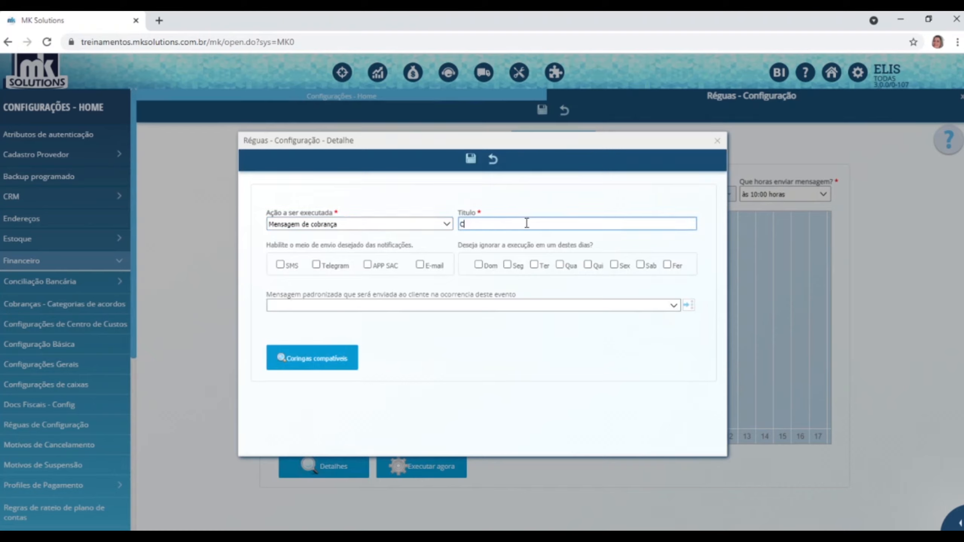
{"action": "type", "text": "obrança"}
{"action": "left_click", "coordinate": [481, 360]}
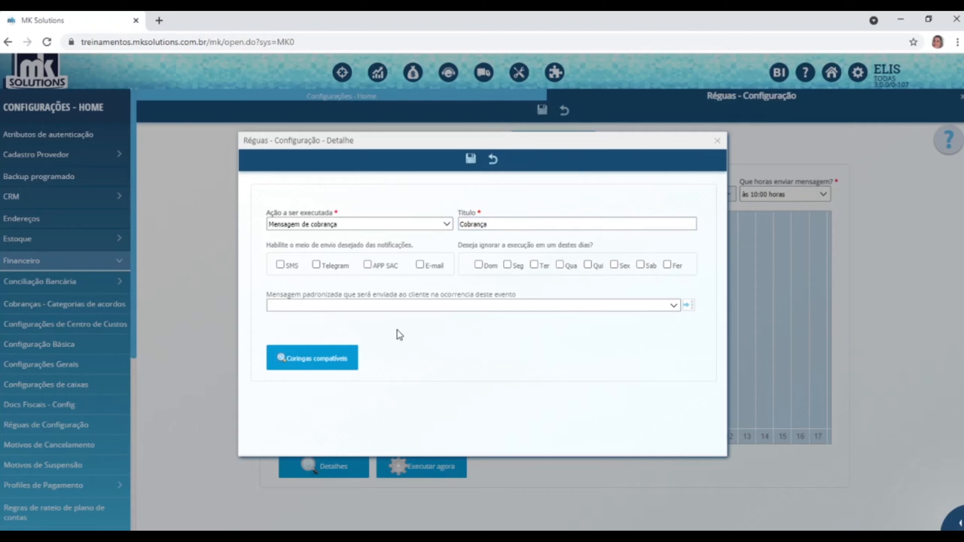
{"action": "left_click", "coordinate": [281, 265]}
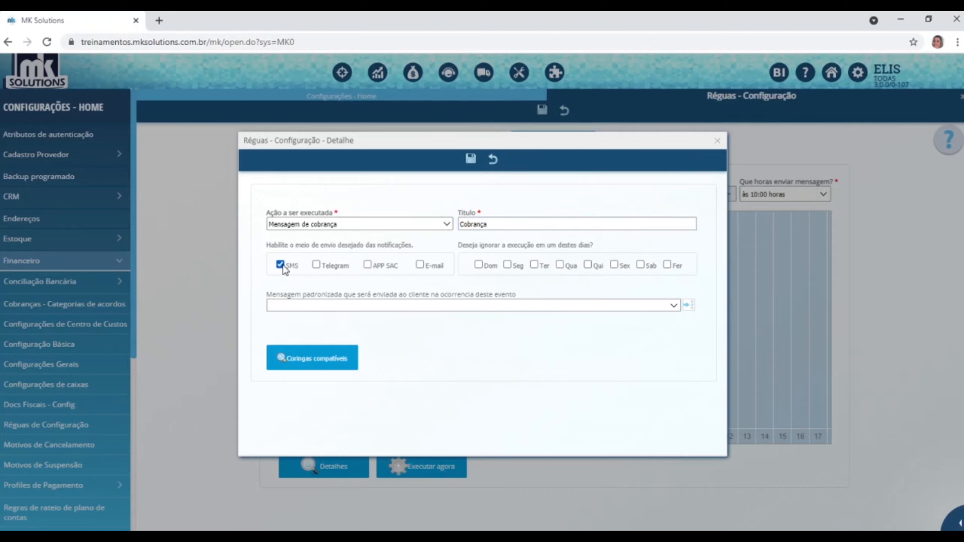
{"action": "left_click", "coordinate": [368, 265]}
{"action": "left_click", "coordinate": [420, 265]}
List the message templates, examine the short and medium texts of the Pendência template, and close the templates
{"action": "left_click", "coordinate": [689, 306]}
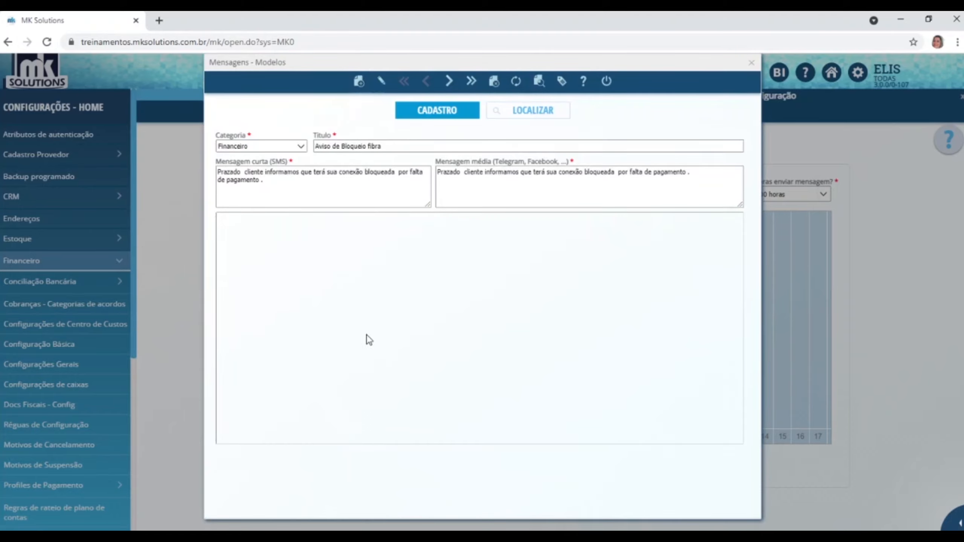
{"action": "left_click", "coordinate": [529, 114]}
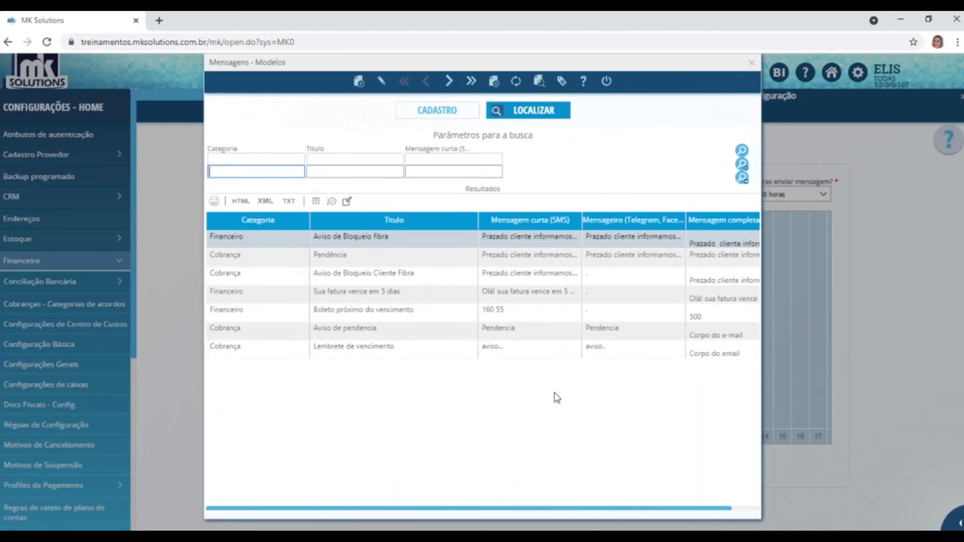
{"action": "left_click", "coordinate": [350, 256]}
{"action": "double_click", "coordinate": [350, 255]}
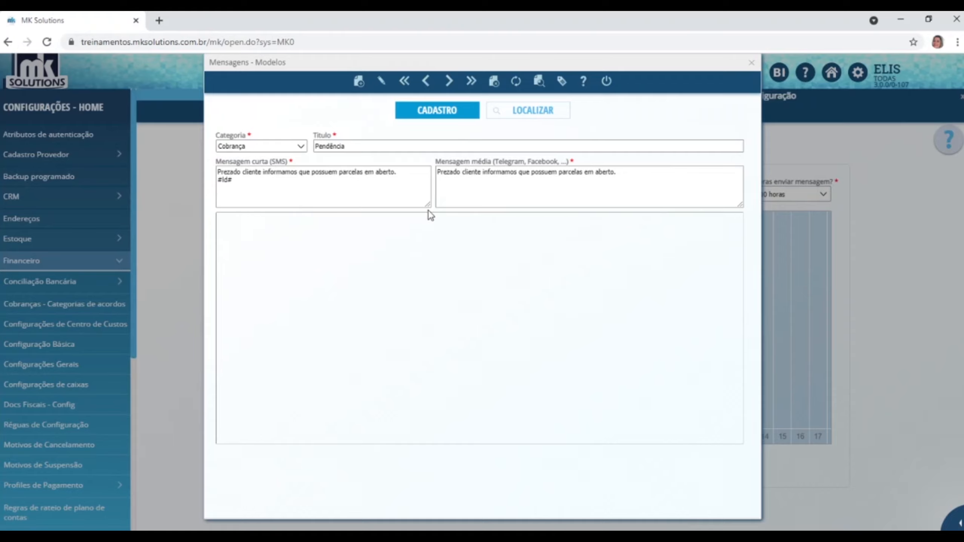
{"action": "left_click", "coordinate": [751, 62]}
Check the action's compatible wildcards, highlight the #ld# entry, and close the list
{"action": "left_click", "coordinate": [338, 359]}
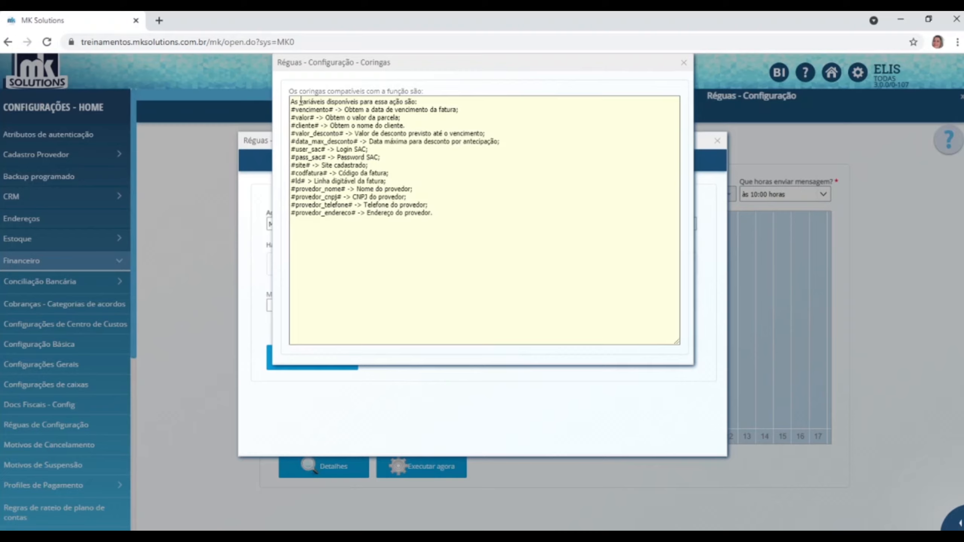
{"action": "left_click_drag", "start_coordinate": [386, 181], "coordinate": [291, 181]}
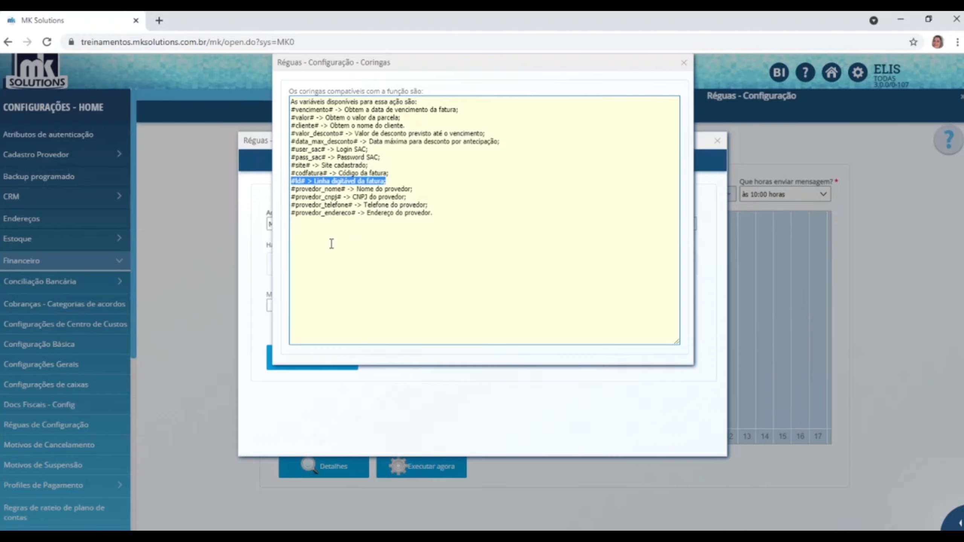
{"action": "left_click", "coordinate": [684, 63]}
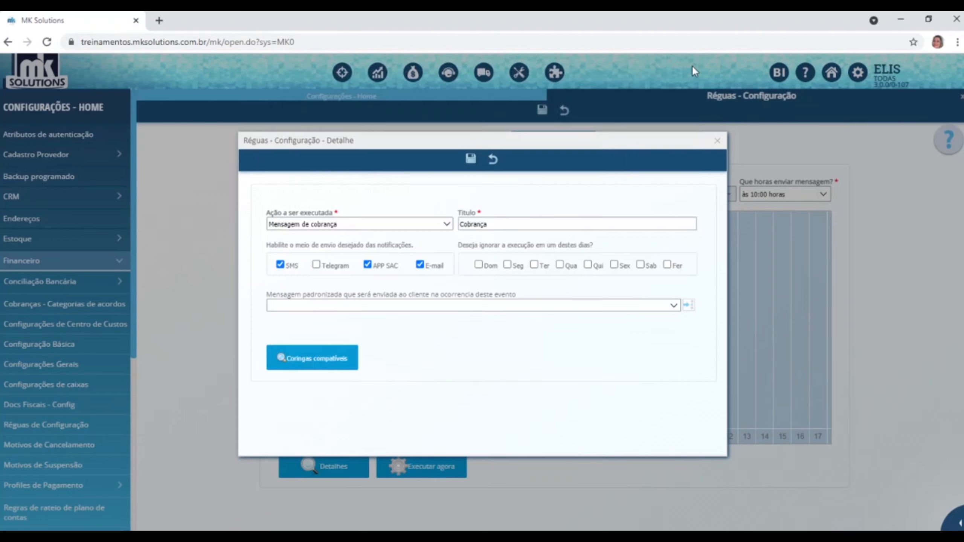
Set the action's standard message to Cobrança - Aviso de pendencia, then save the action and close its details
{"action": "left_click", "coordinate": [672, 310]}
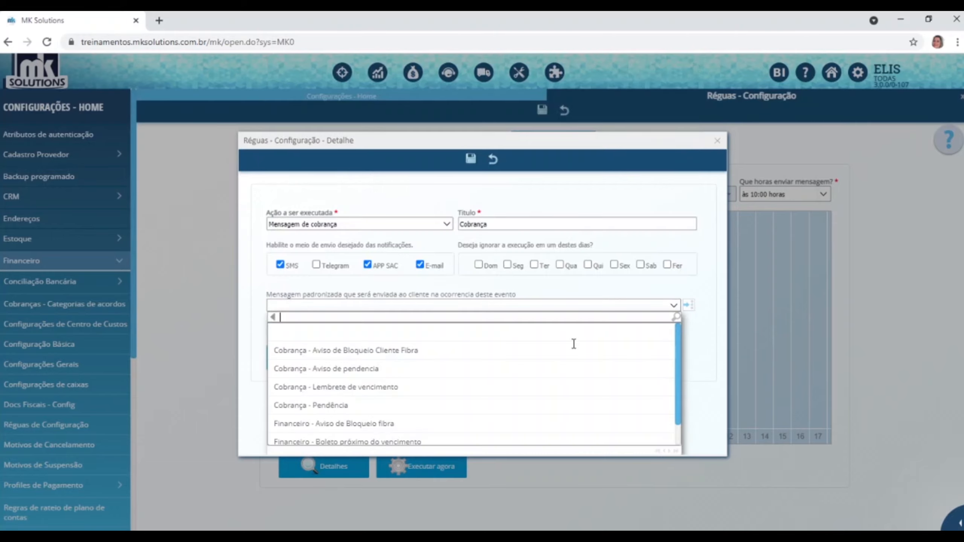
{"action": "left_click", "coordinate": [351, 370]}
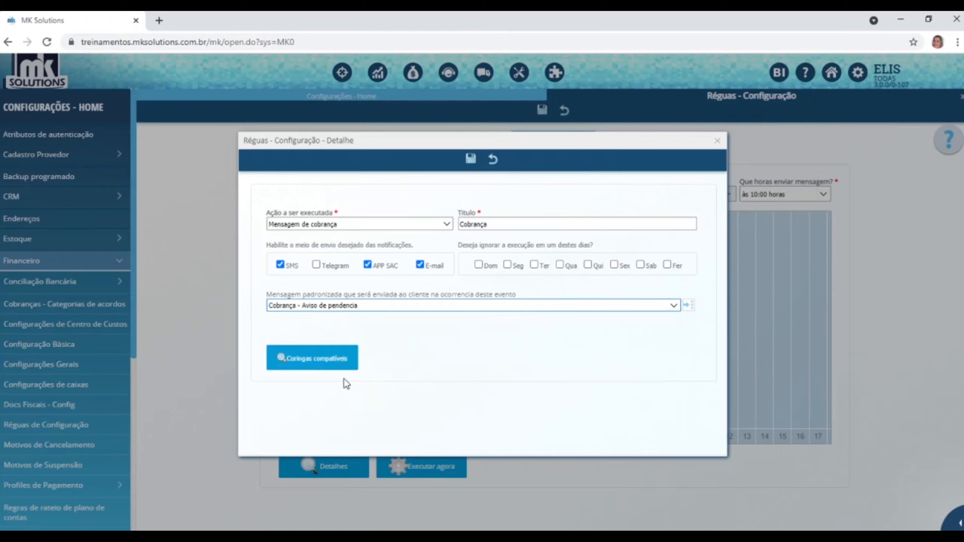
{"action": "left_click", "coordinate": [471, 158]}
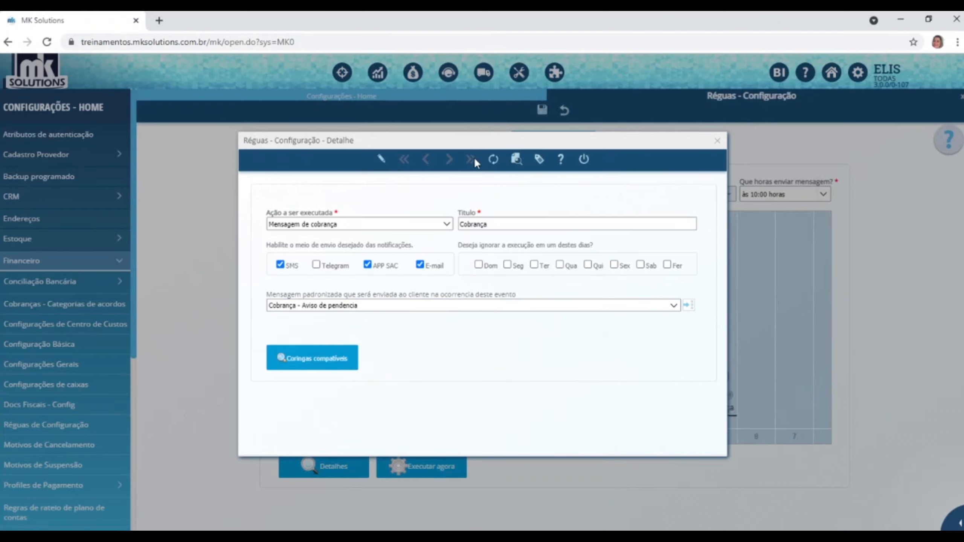
{"action": "left_click", "coordinate": [717, 141]}
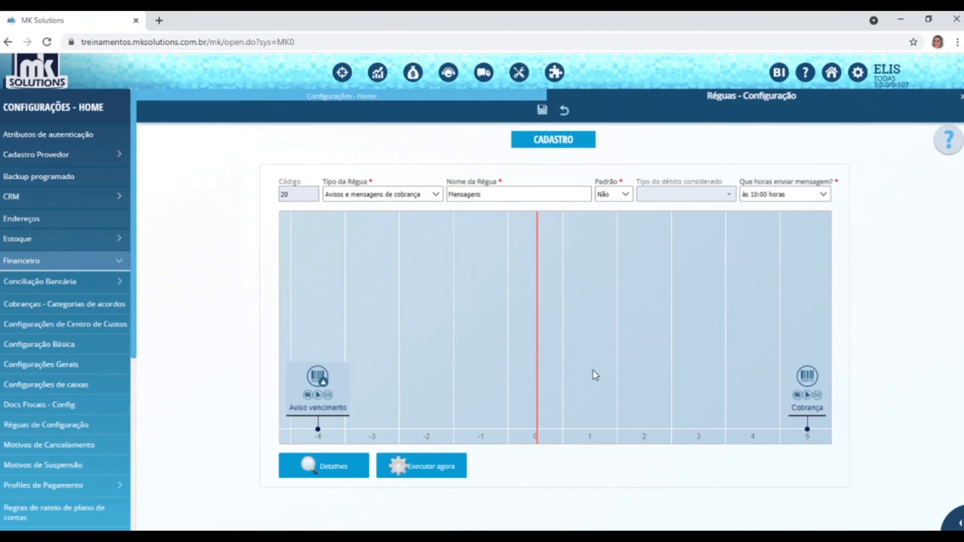
Examine the Mensagens ruler's timeline across the days following the due date and return to the due-date line
{"action": "scroll", "coordinate": [645, 334], "scroll_direction": "down", "scroll_amount": 3}
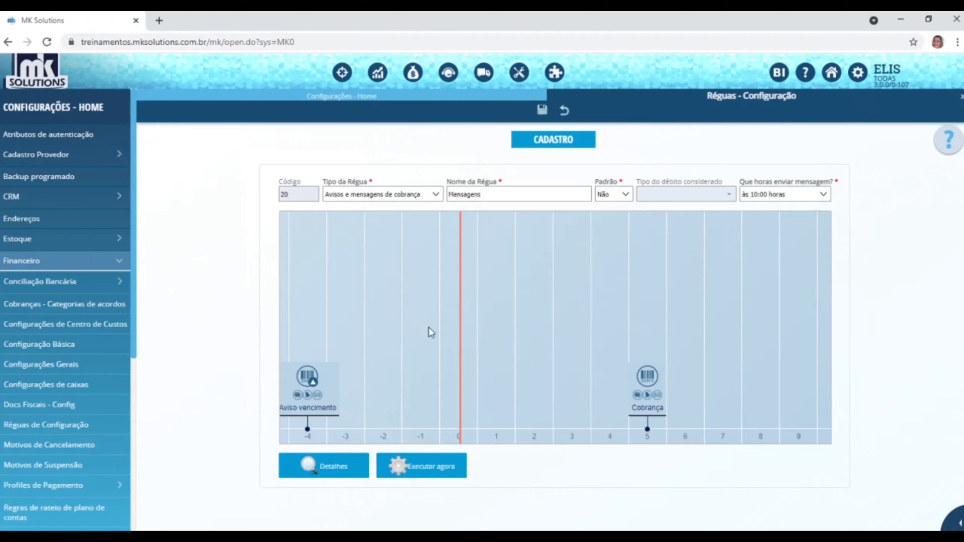
{"action": "left_click_drag", "start_coordinate": [713, 296], "coordinate": [404, 279]}
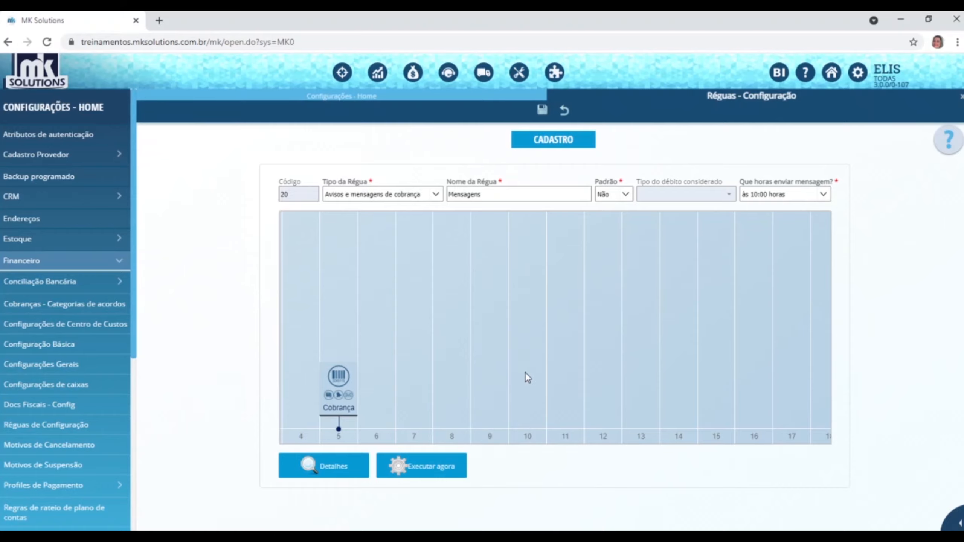
{"action": "left_click_drag", "start_coordinate": [785, 336], "coordinate": [499, 360]}
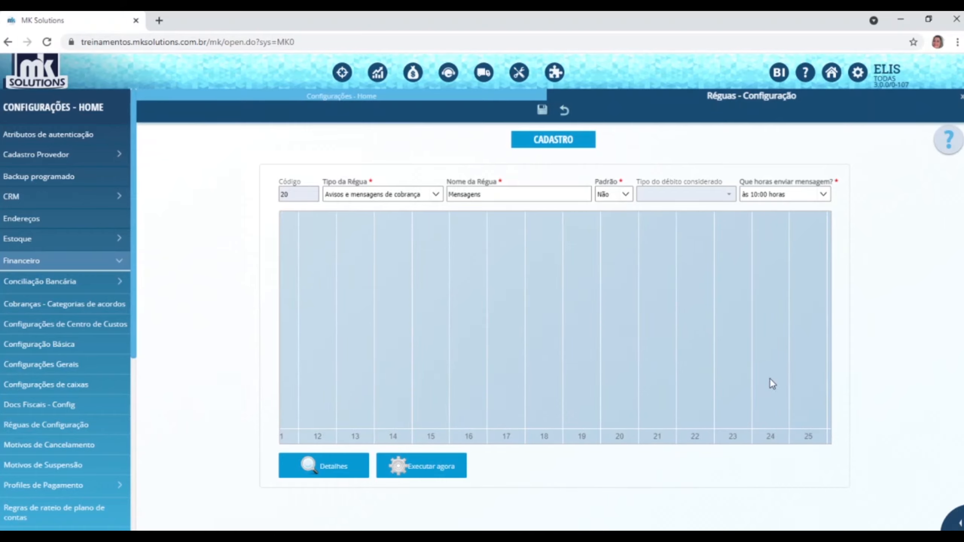
{"action": "left_click_drag", "start_coordinate": [771, 383], "coordinate": [504, 402]}
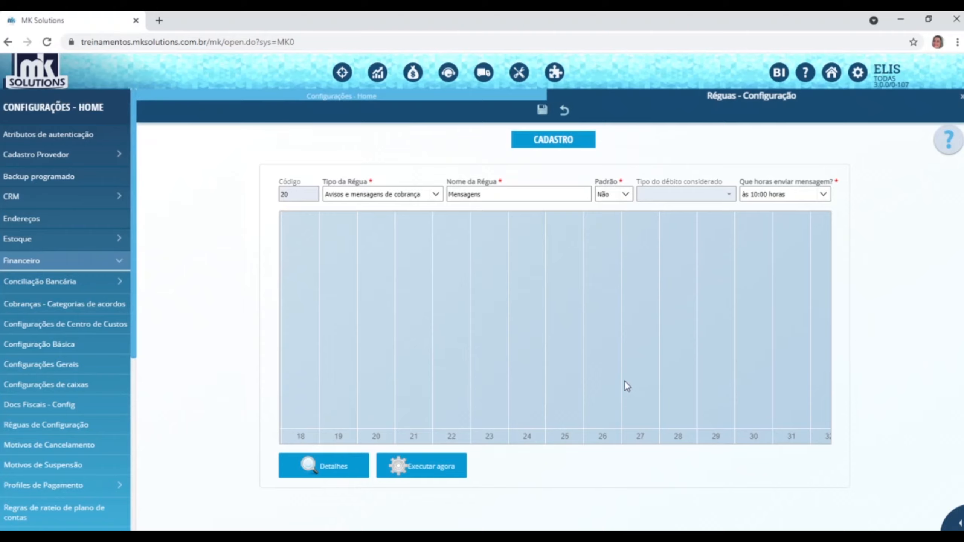
{"action": "left_click_drag", "start_coordinate": [393, 335], "coordinate": [592, 327]}
{"action": "scroll", "coordinate": [592, 327], "scroll_direction": "down", "scroll_amount": 1}
{"action": "left_click_drag", "start_coordinate": [300, 317], "coordinate": [675, 304]}
{"action": "mouse_move", "coordinate": [459, 326]}
{"action": "left_mouse_down"}
{"action": "mouse_move", "coordinate": [658, 308]}
{"action": "mouse_move", "coordinate": [495, 315]}
{"action": "left_mouse_up"}
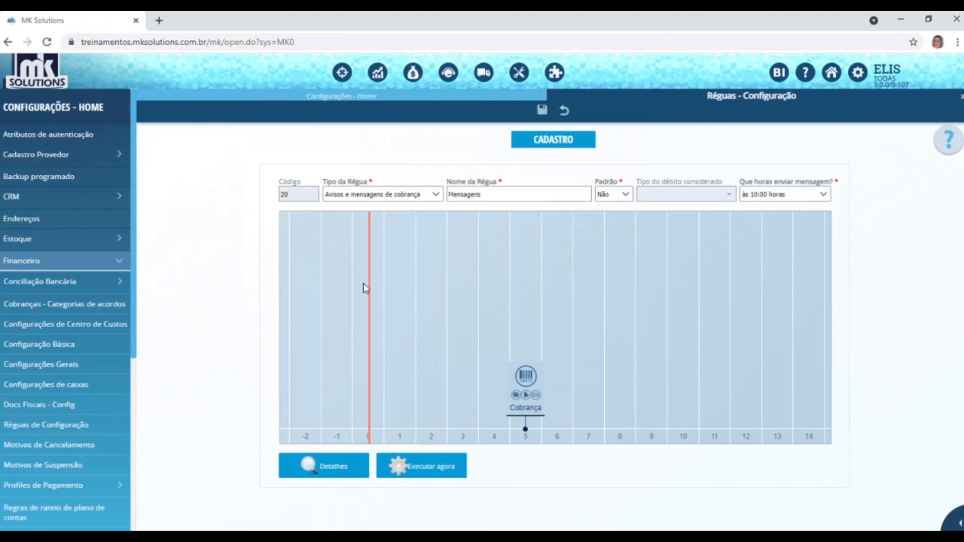
{"action": "double_click", "coordinate": [436, 276]}
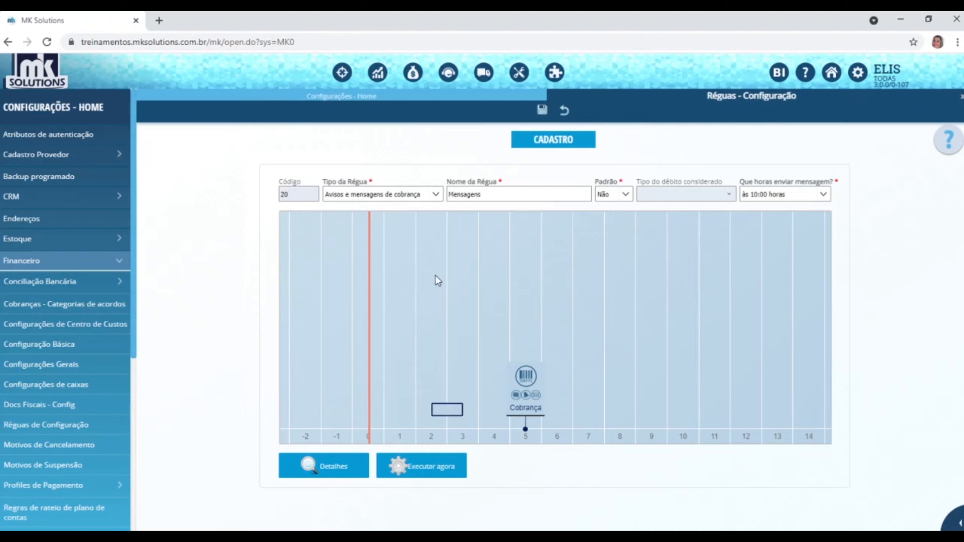
{"action": "left_click", "coordinate": [440, 410]}
{"action": "left_click", "coordinate": [469, 407]}
Add a new action spanning days 1 to 10 after the due date and open its details
{"action": "double_click", "coordinate": [392, 268]}
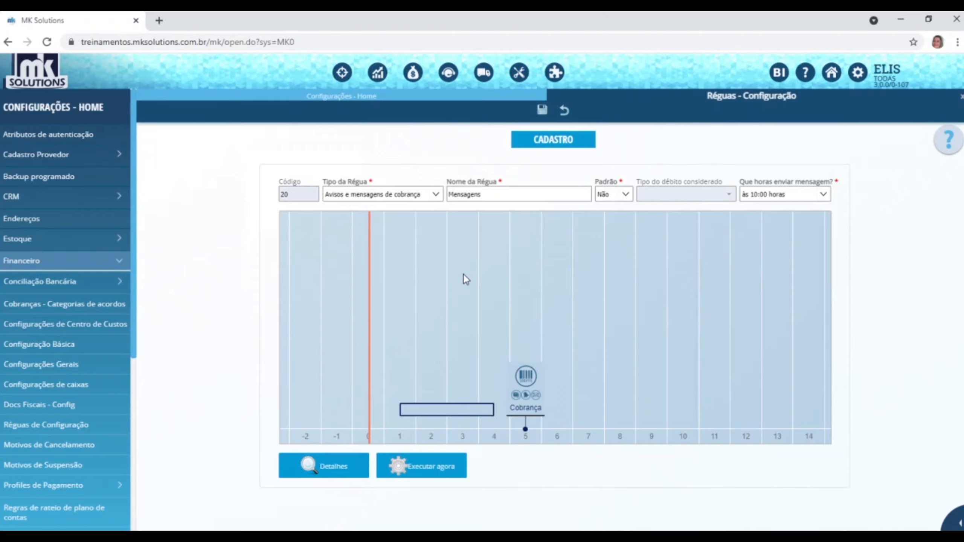
{"action": "left_click_drag", "start_coordinate": [495, 274], "coordinate": [670, 324]}
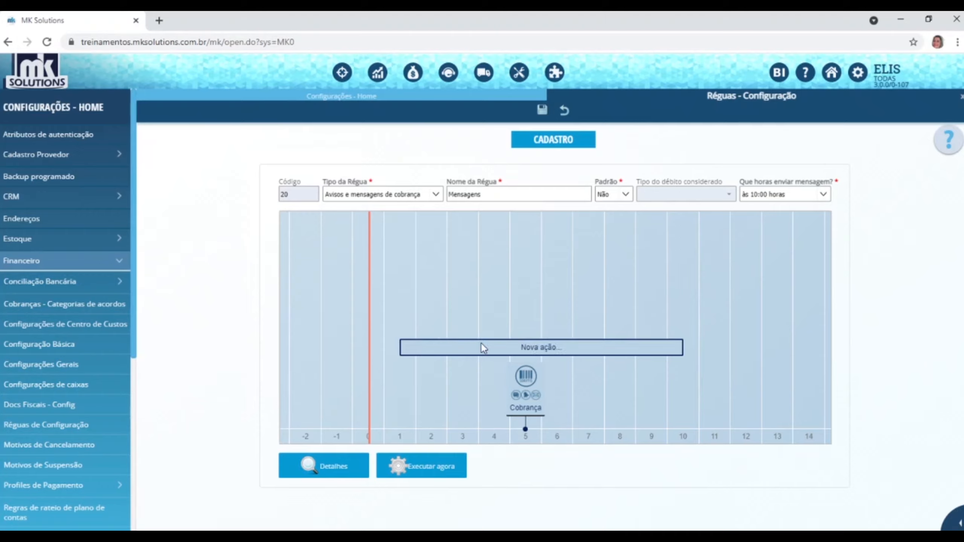
{"action": "left_click", "coordinate": [461, 350]}
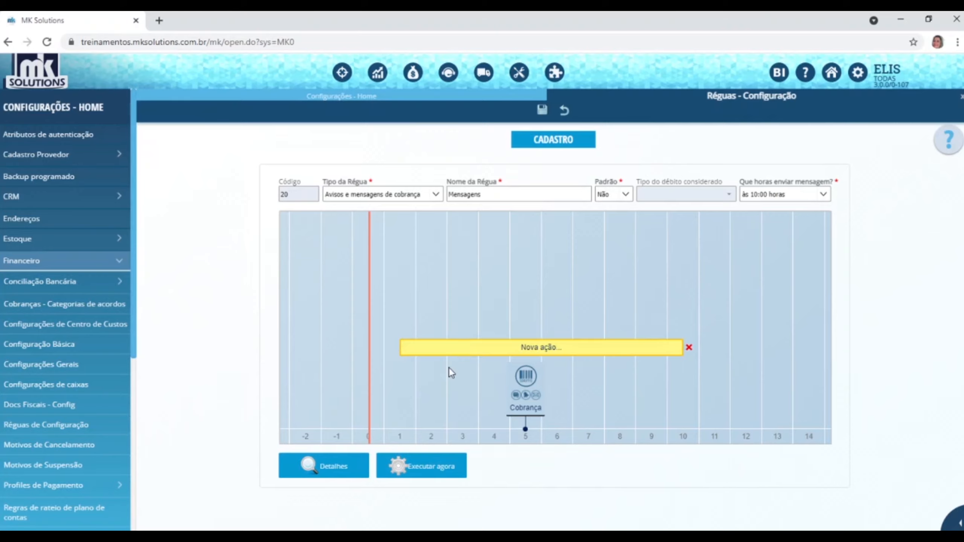
{"action": "left_click", "coordinate": [330, 466]}
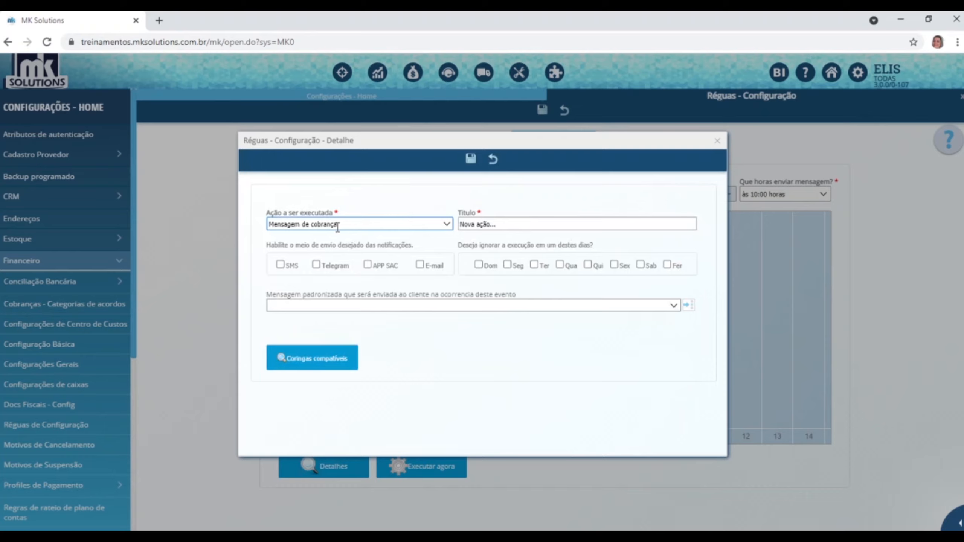
Title the period action Cobrança, enable SMS, APP SAC and E-mail, and skip execution on Dom and Fer
{"action": "left_click", "coordinate": [557, 224]}
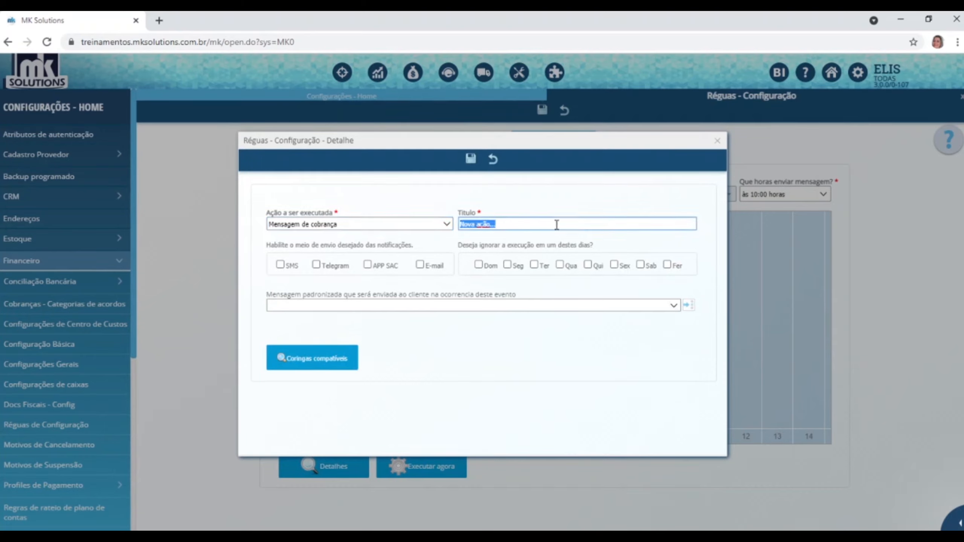
{"action": "type", "text": "Cobrança"}
{"action": "left_click", "coordinate": [280, 265]}
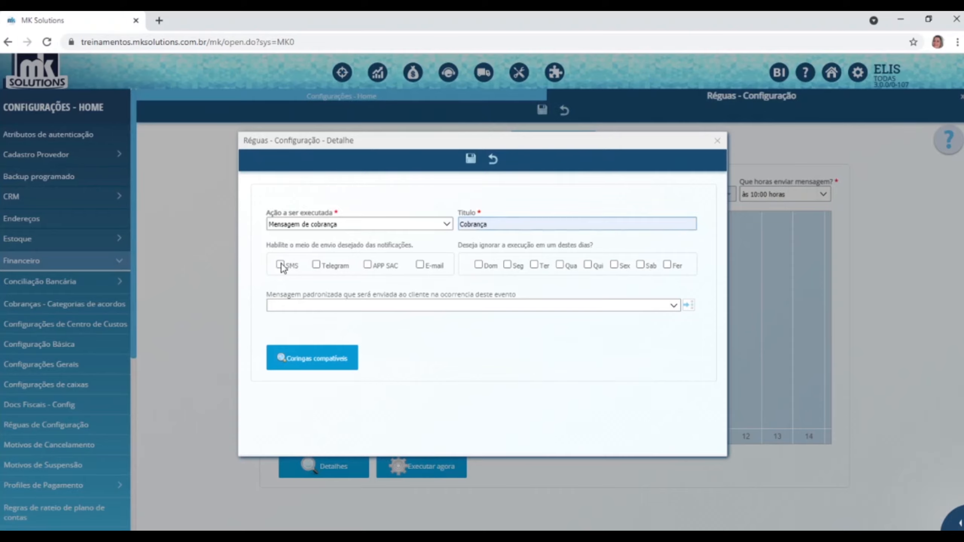
{"action": "left_click", "coordinate": [420, 265]}
{"action": "left_click", "coordinate": [478, 265]}
{"action": "left_click", "coordinate": [667, 264]}
Assign Cobrança - Aviso de pendencia as the period action's standard message, then save the action and close its details
{"action": "left_click", "coordinate": [688, 306]}
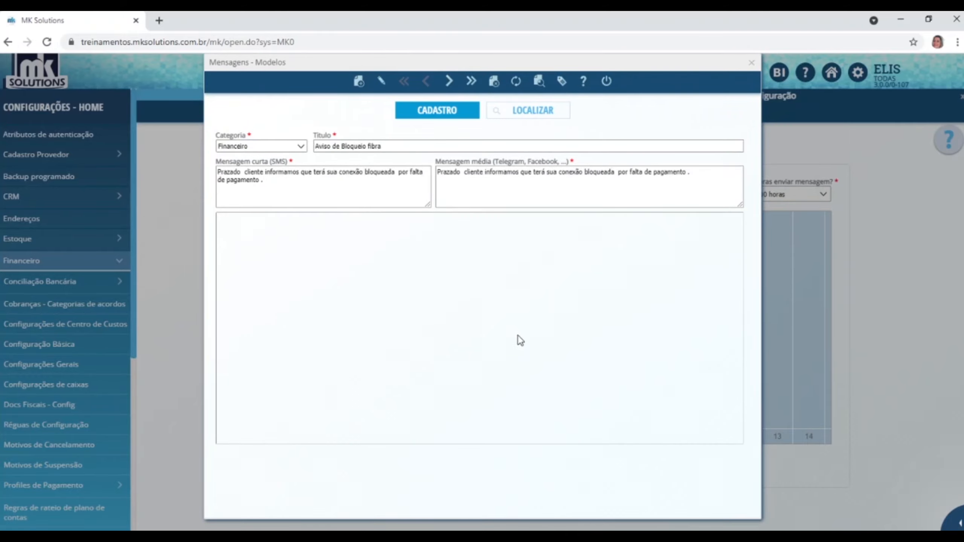
{"action": "left_click", "coordinate": [751, 62]}
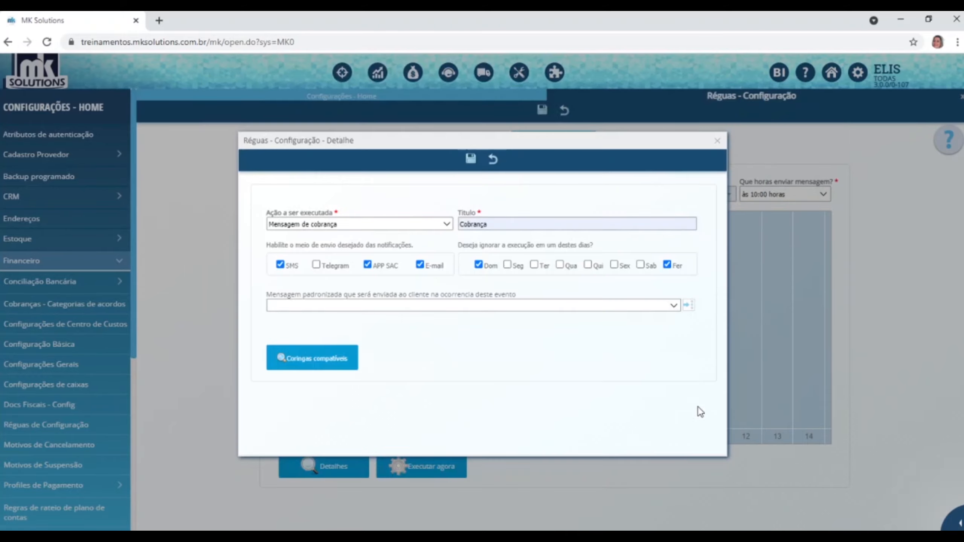
{"action": "left_click", "coordinate": [674, 307]}
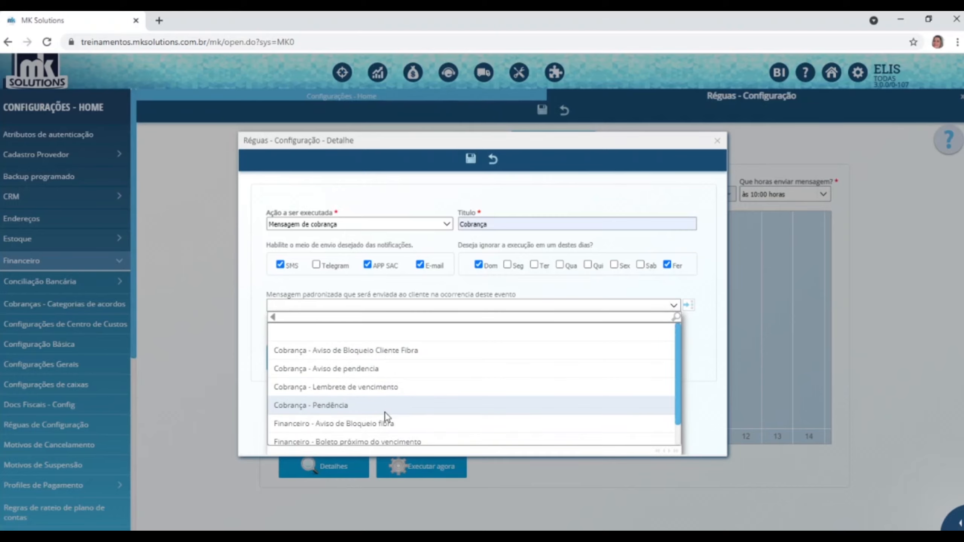
{"action": "left_click", "coordinate": [367, 370]}
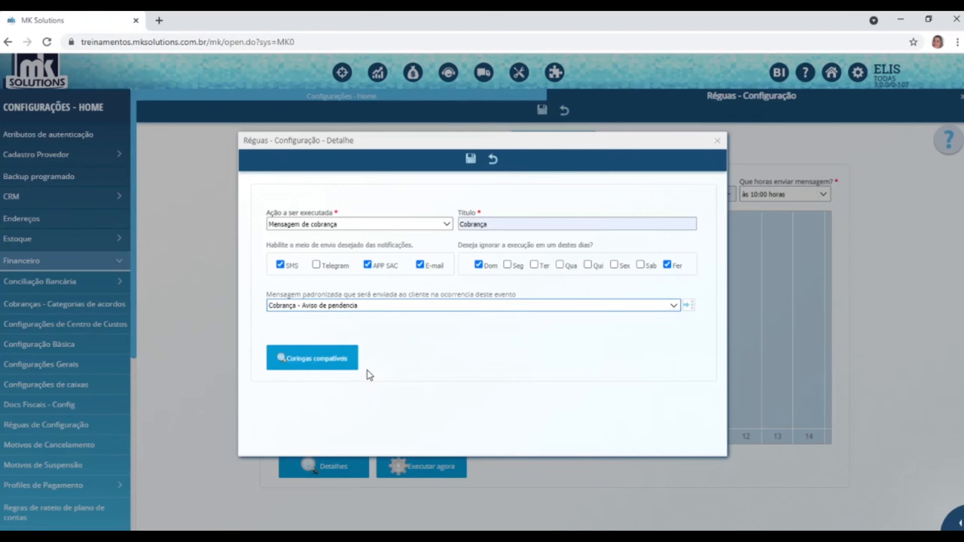
{"action": "left_click", "coordinate": [471, 159]}
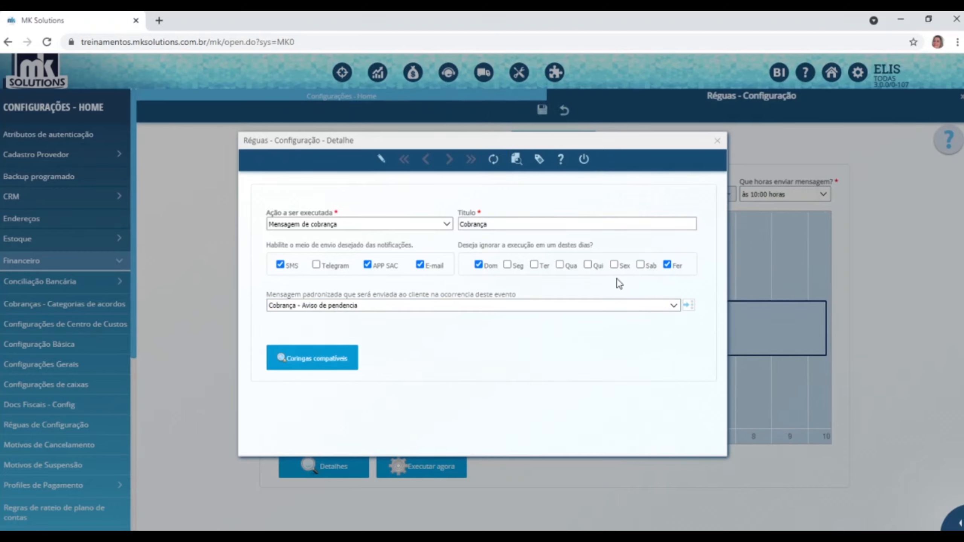
{"action": "left_click", "coordinate": [717, 141]}
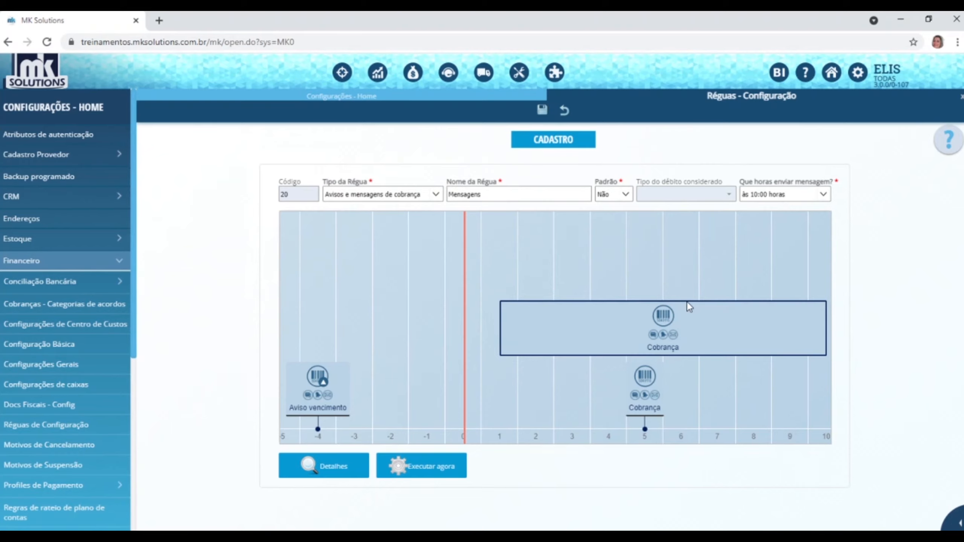
Exit editing of the Mensagens ruler and open Configurações de plano de contas from the Financeiro settings
{"action": "scroll", "coordinate": [687, 301], "scroll_direction": "down", "scroll_amount": 1}
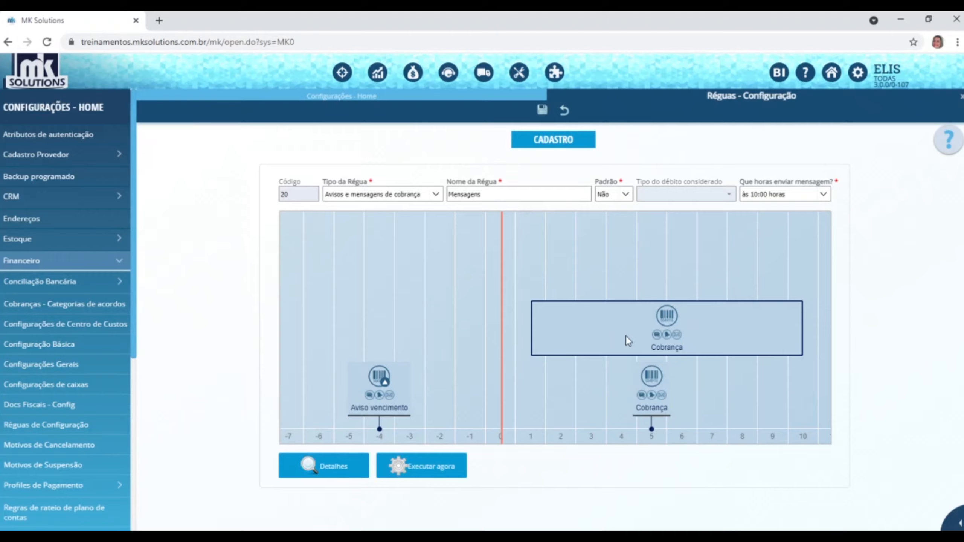
{"action": "left_click", "coordinate": [564, 111]}
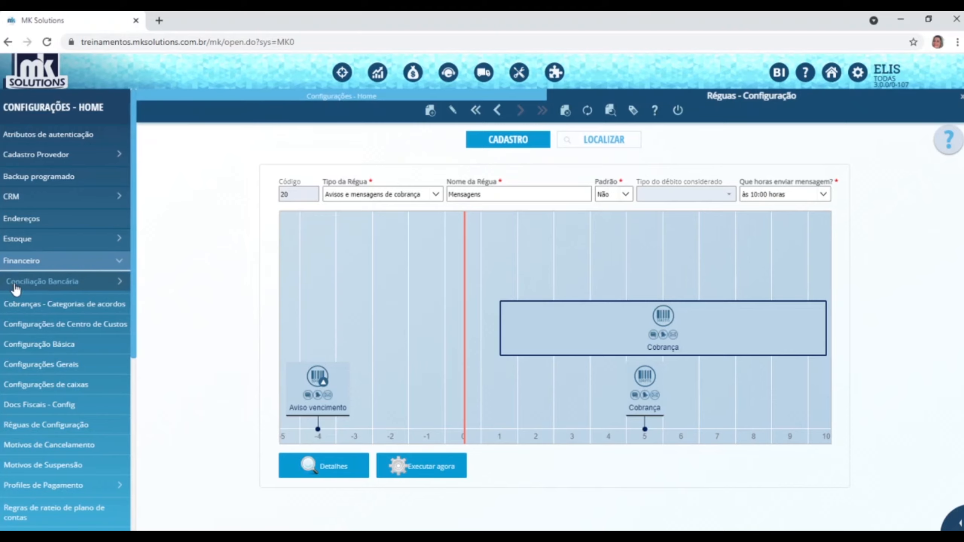
{"action": "scroll", "coordinate": [16, 288], "scroll_direction": "down", "scroll_amount": 3}
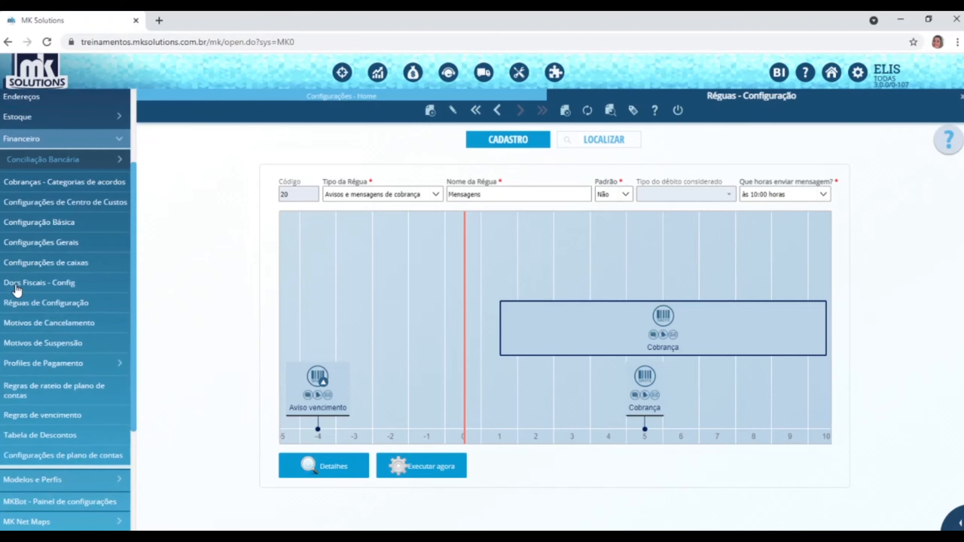
{"action": "left_click", "coordinate": [83, 458]}
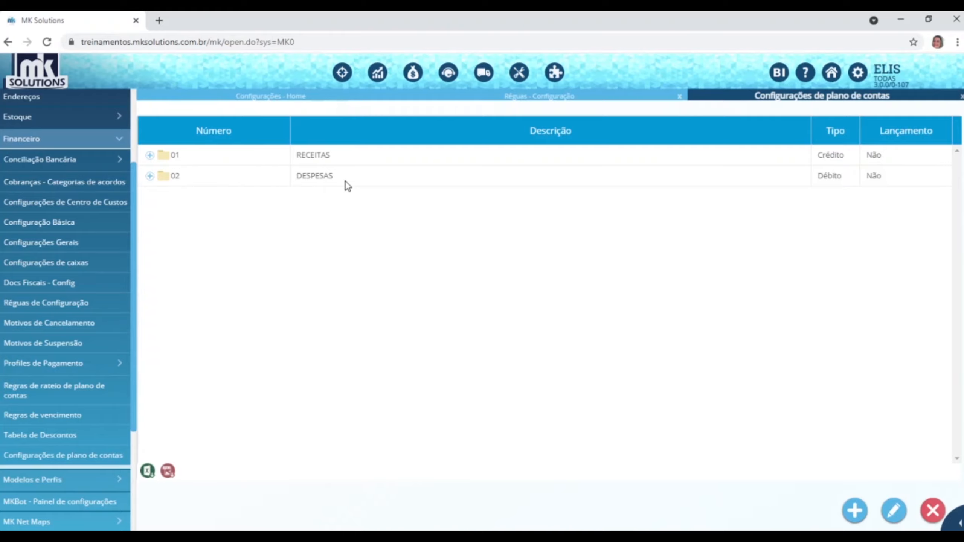
Examine the accounts listed under RECEITAS and collapse the group again
{"action": "left_click", "coordinate": [150, 155]}
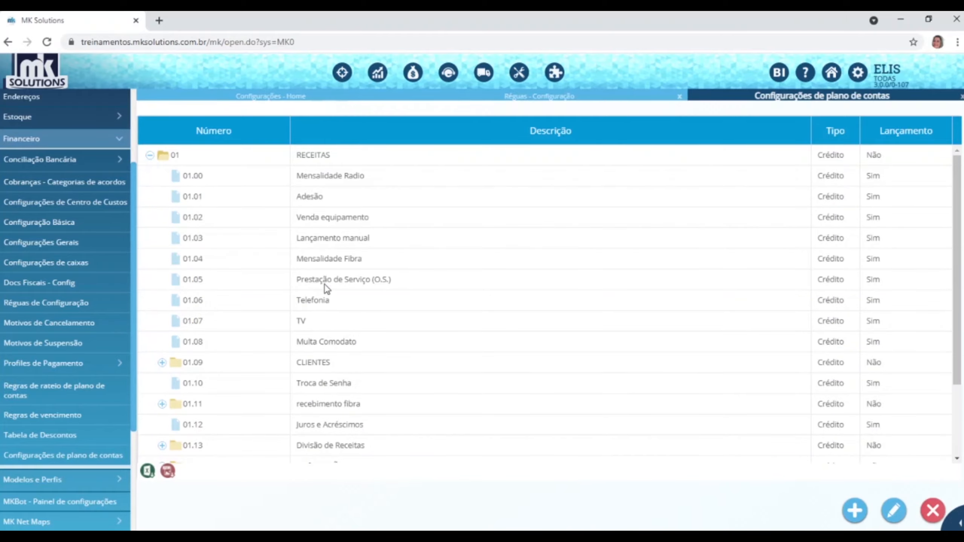
{"action": "scroll", "coordinate": [300, 342], "scroll_direction": "down", "scroll_amount": 3}
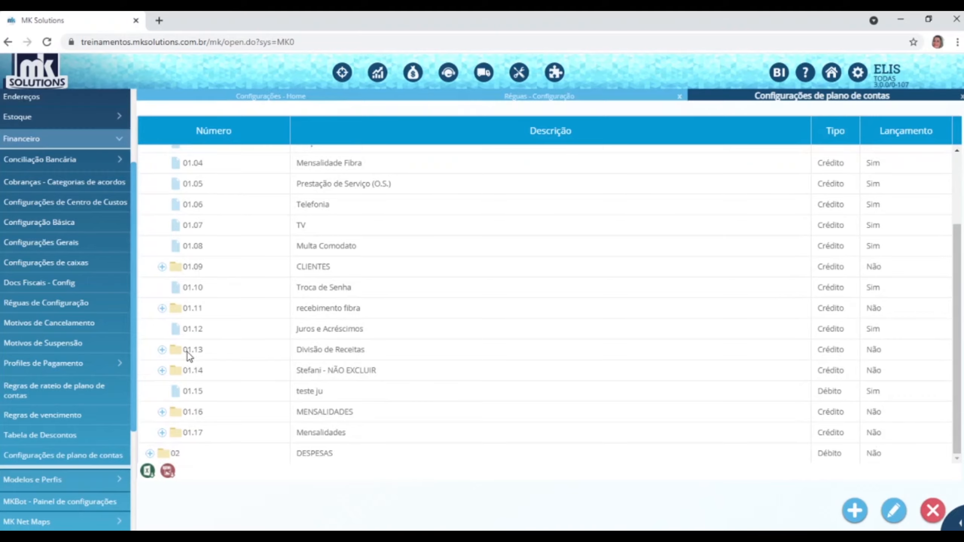
{"action": "scroll", "coordinate": [293, 390], "scroll_direction": "up", "scroll_amount": 3}
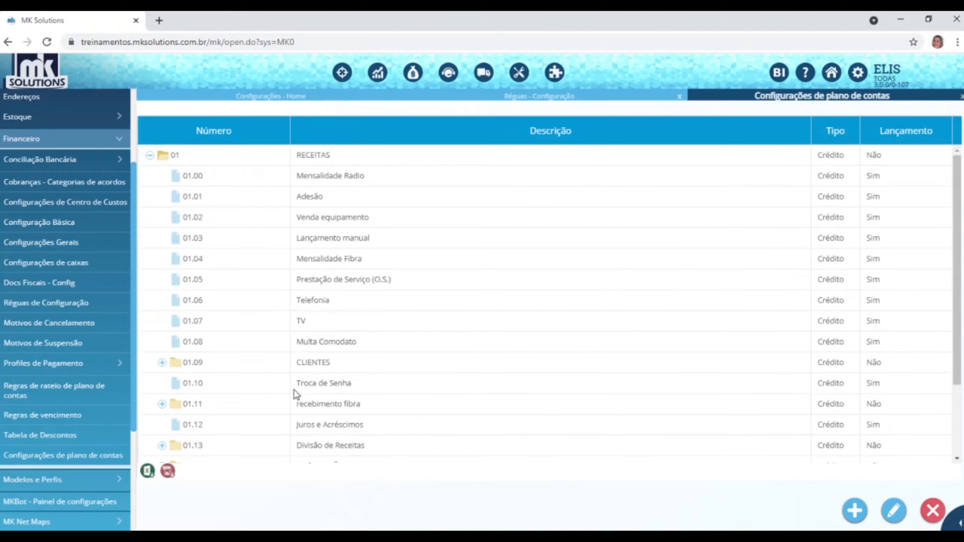
{"action": "left_click", "coordinate": [150, 156]}
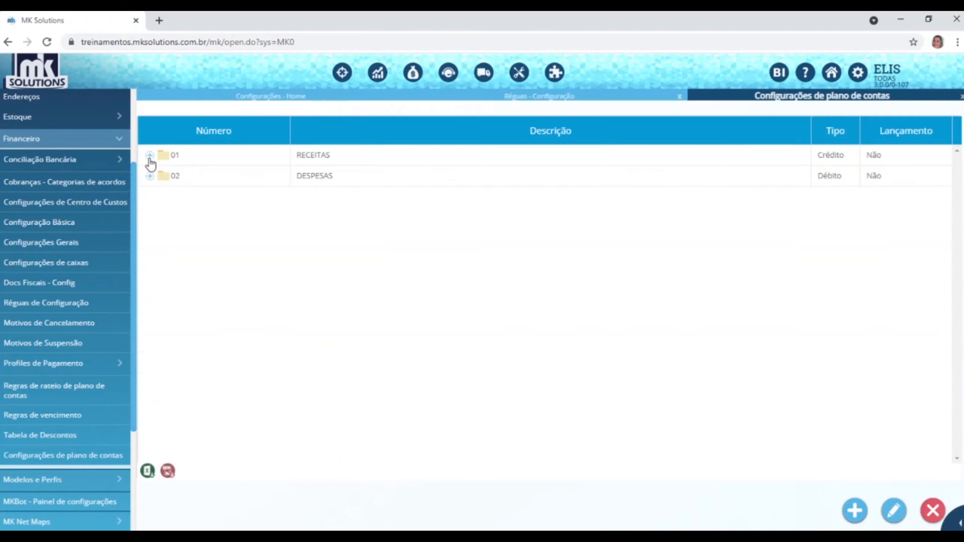
Add a Mensalidades account of type Crédito under RECEITAS, leaving Permite lançamento off, and save it
{"action": "left_click", "coordinate": [332, 163]}
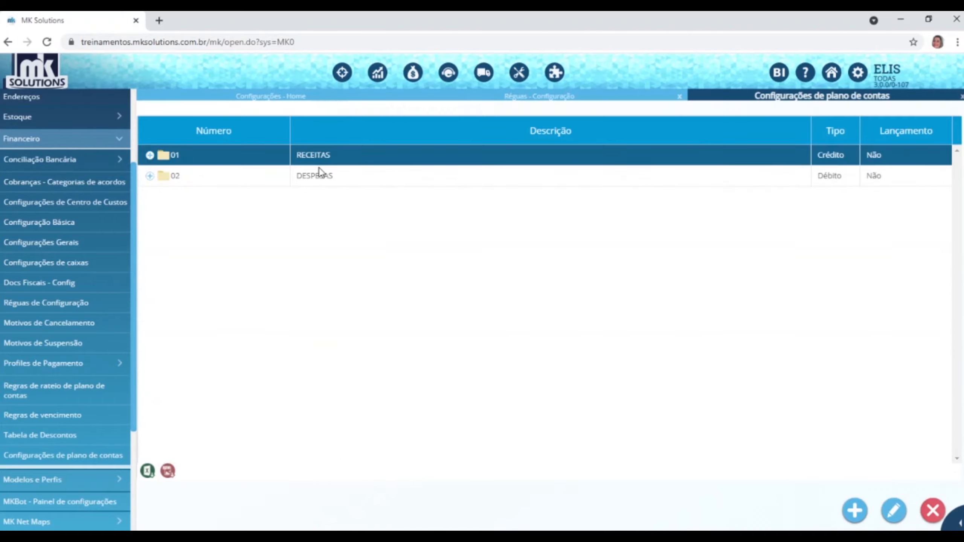
{"action": "left_click", "coordinate": [855, 510]}
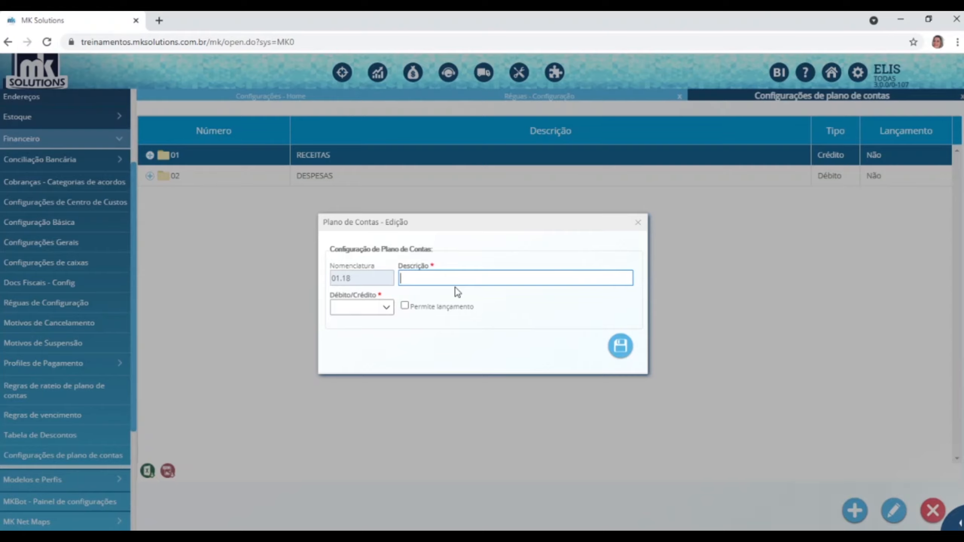
{"action": "type", "text": "Mensalidades"}
{"action": "left_click", "coordinate": [387, 307]}
{"action": "scroll", "coordinate": [361, 356], "scroll_direction": "down", "scroll_amount": 1}
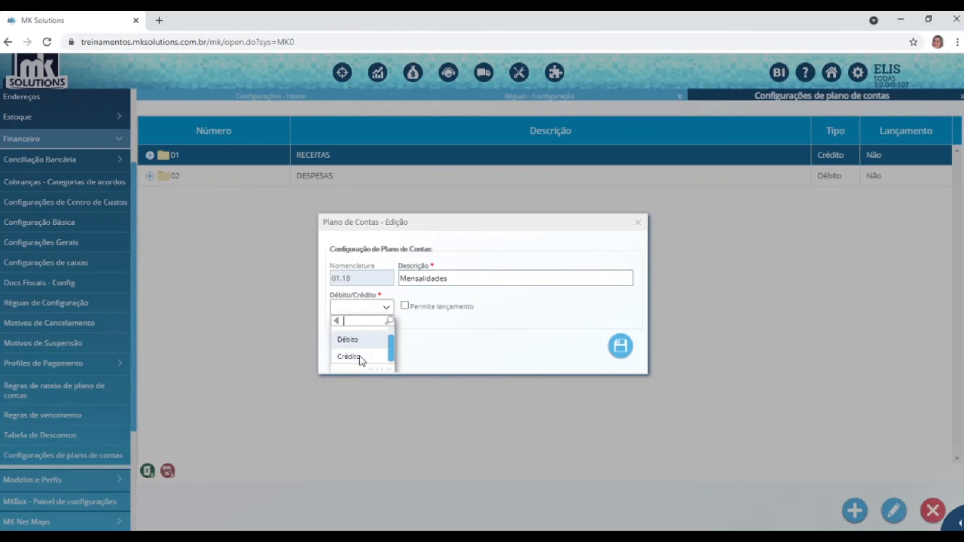
{"action": "left_click", "coordinate": [358, 356]}
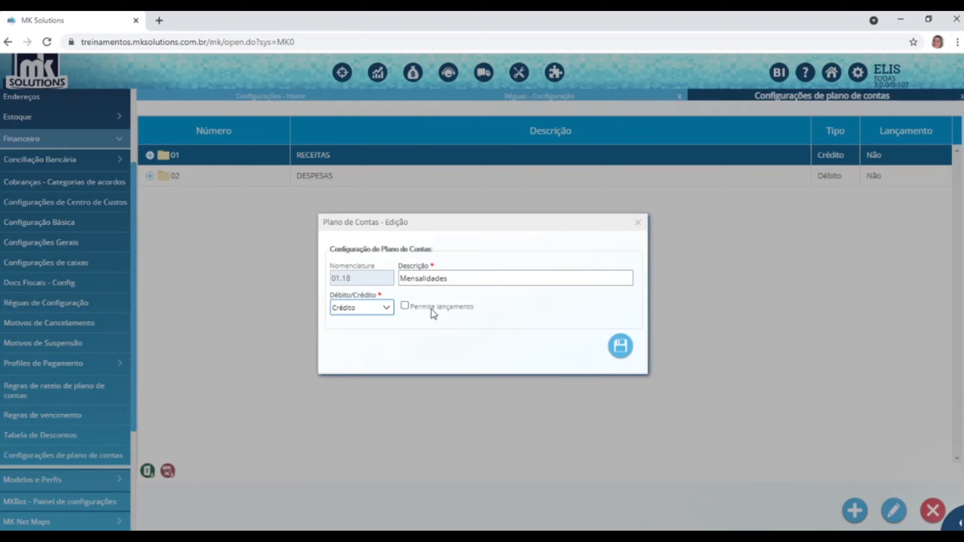
{"action": "left_click", "coordinate": [620, 347]}
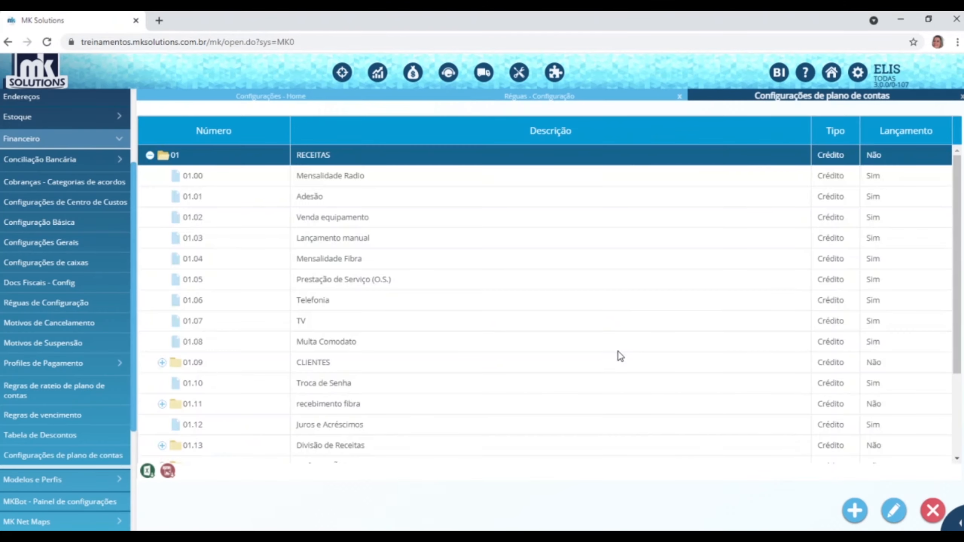
Add a Radio subaccount of type Crédito with Permite lançamento enabled under Mensalidades 01.18, and save it
{"action": "scroll", "coordinate": [307, 281], "scroll_direction": "down", "scroll_amount": 3}
{"action": "left_click", "coordinate": [335, 443]}
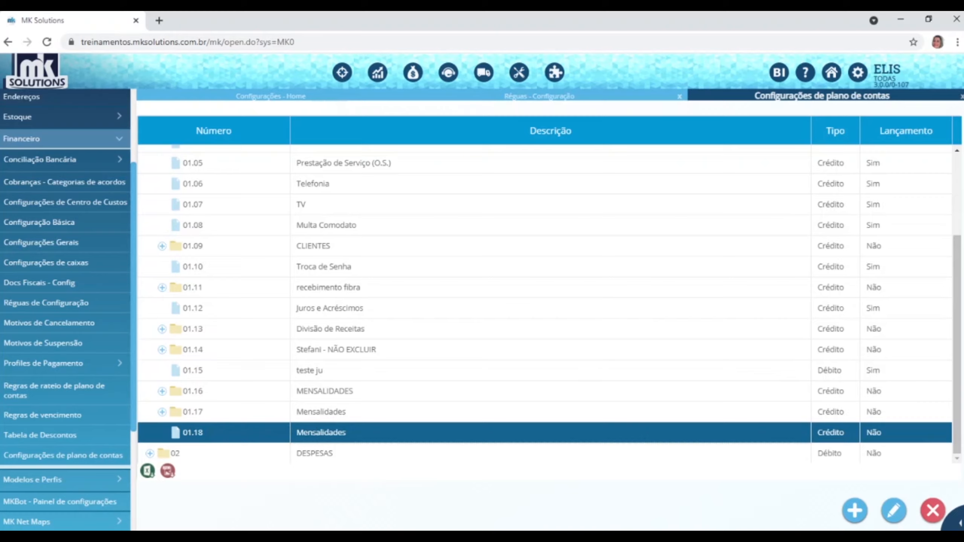
{"action": "left_click", "coordinate": [854, 510]}
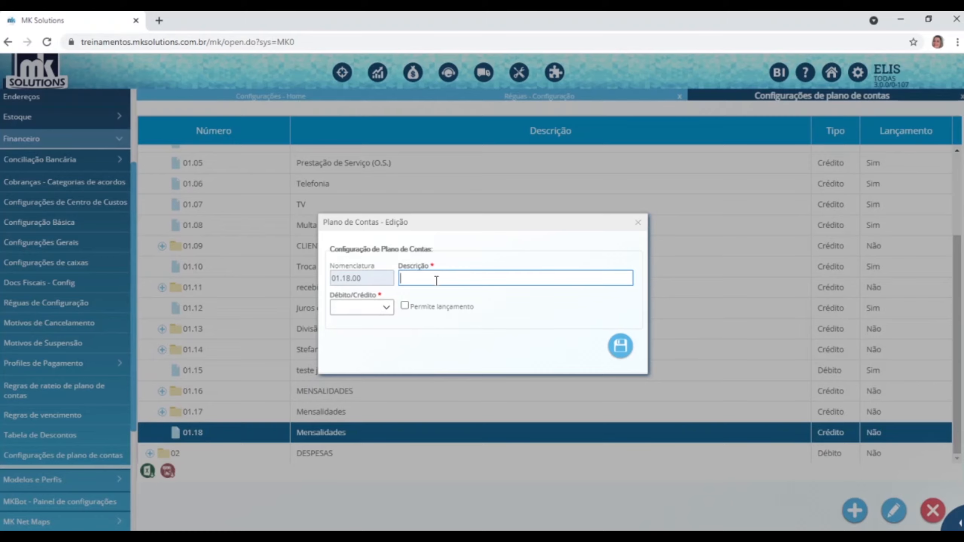
{"action": "type", "text": "Radio"}
{"action": "left_click", "coordinate": [384, 314]}
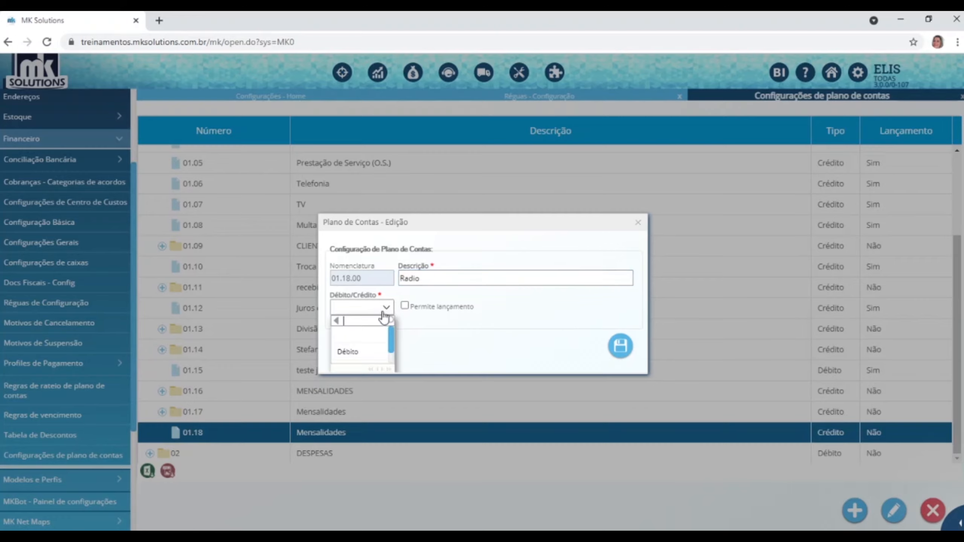
{"action": "left_click", "coordinate": [356, 356]}
{"action": "left_click", "coordinate": [405, 306]}
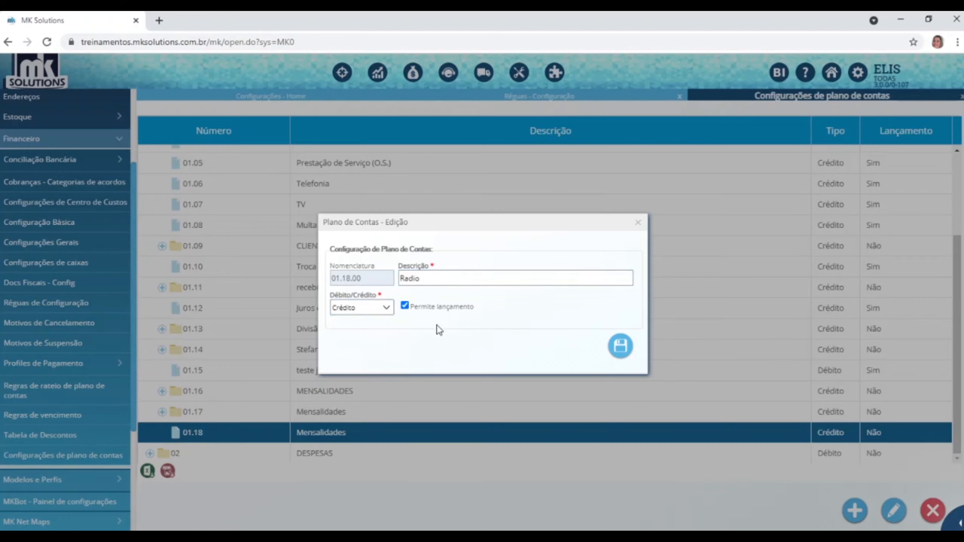
{"action": "left_click", "coordinate": [622, 347]}
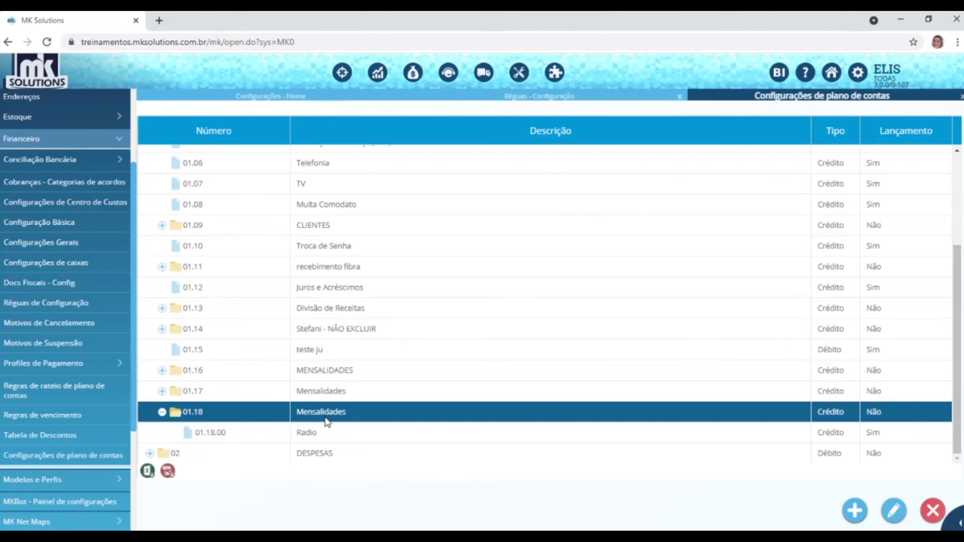
Add a Fibra subaccount of type Crédito with Permite lançamento enabled under Mensalidades 01.18, and save it
{"action": "left_click", "coordinate": [855, 514]}
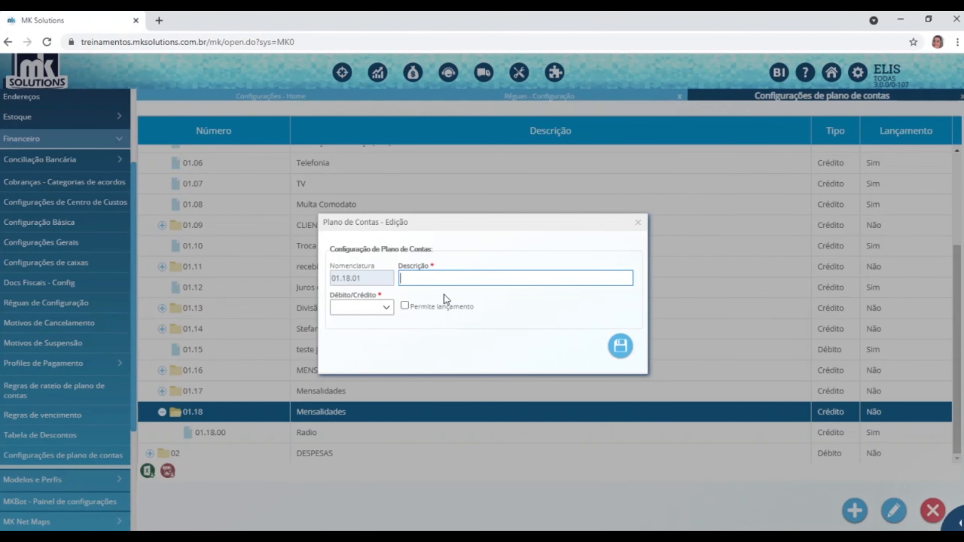
{"action": "type", "text": "Fibra"}
{"action": "left_click", "coordinate": [385, 308]}
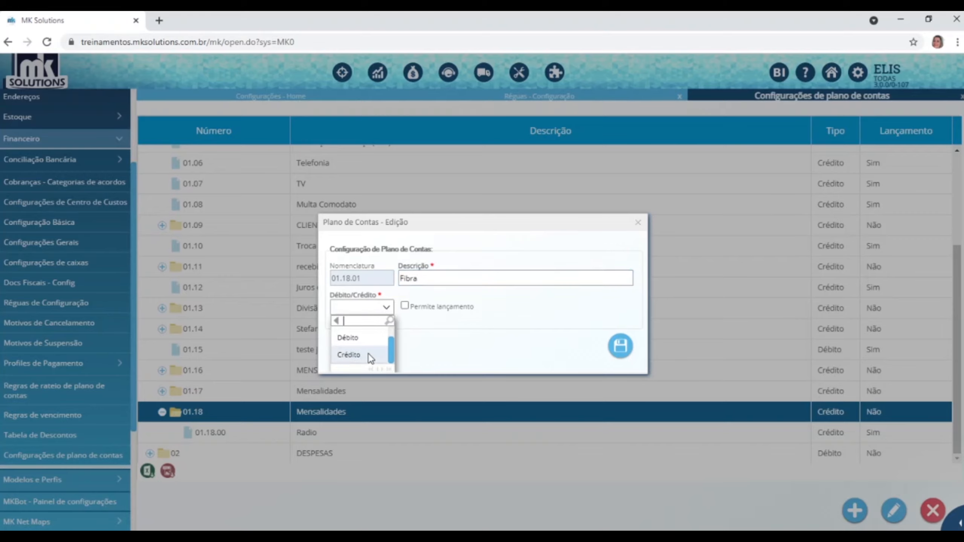
{"action": "left_click", "coordinate": [369, 353]}
{"action": "left_click", "coordinate": [405, 306]}
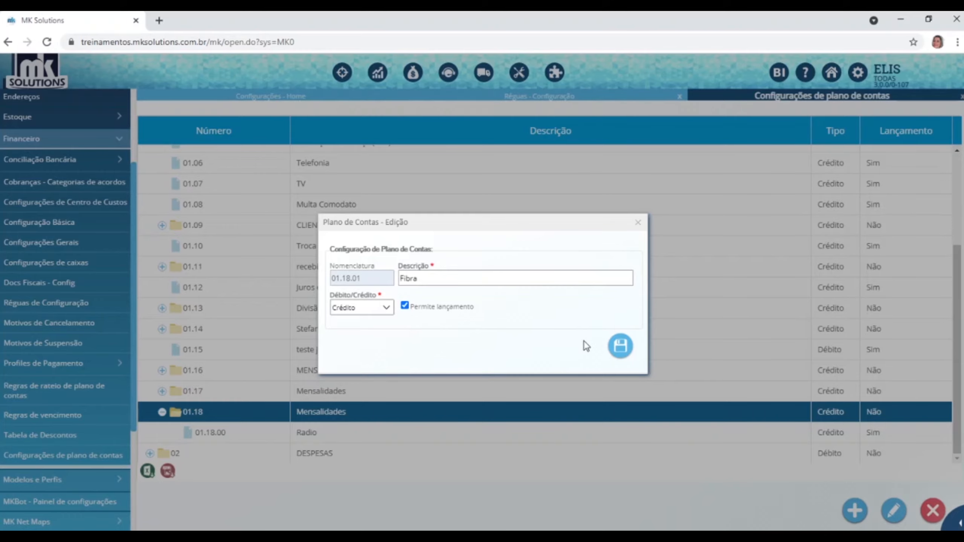
{"action": "left_click", "coordinate": [620, 346]}
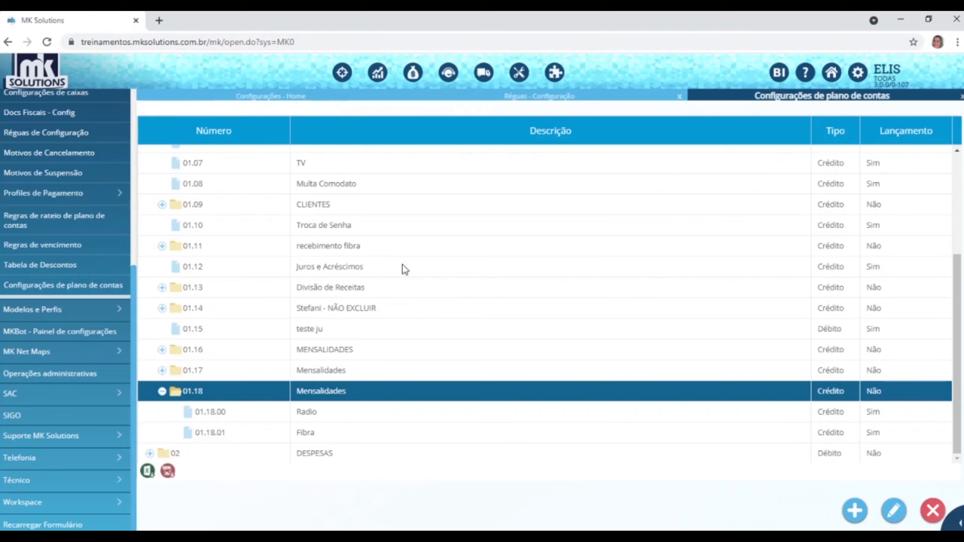
Review the RECEITAS accounts, collapse that group, and examine the accounts under DESPESAS
{"action": "scroll", "coordinate": [401, 265], "scroll_direction": "up", "scroll_amount": 4}
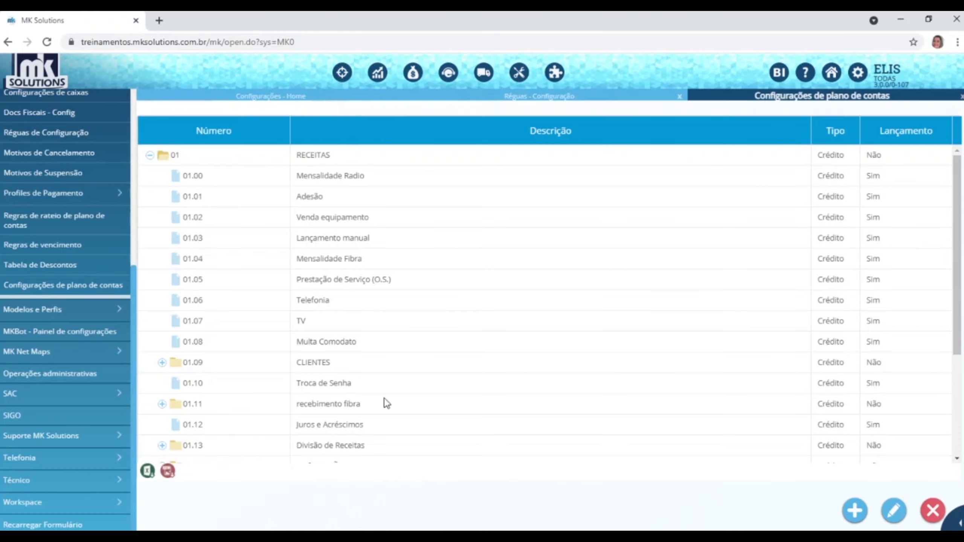
{"action": "scroll", "coordinate": [386, 399], "scroll_direction": "down", "scroll_amount": 3}
{"action": "left_click", "coordinate": [361, 393]}
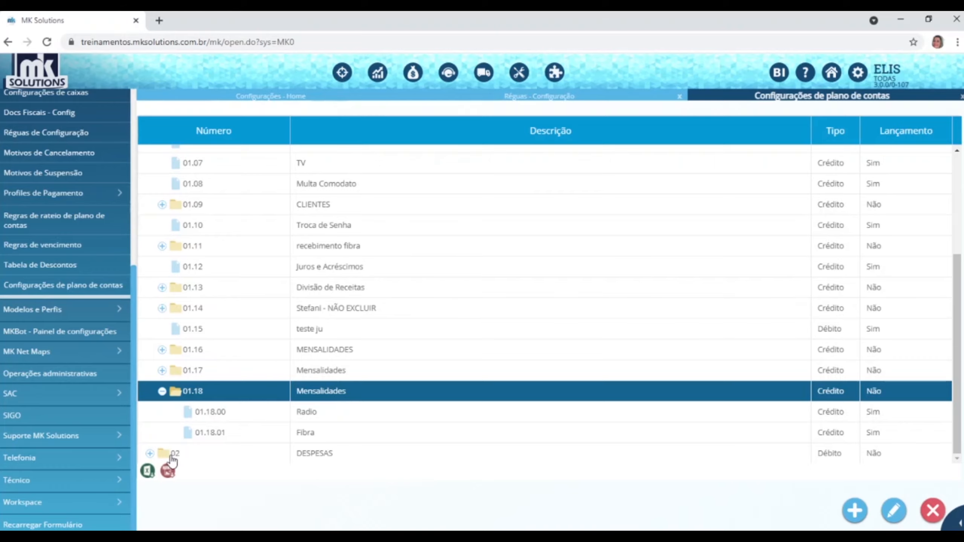
{"action": "scroll", "coordinate": [212, 265], "scroll_direction": "up", "scroll_amount": 4}
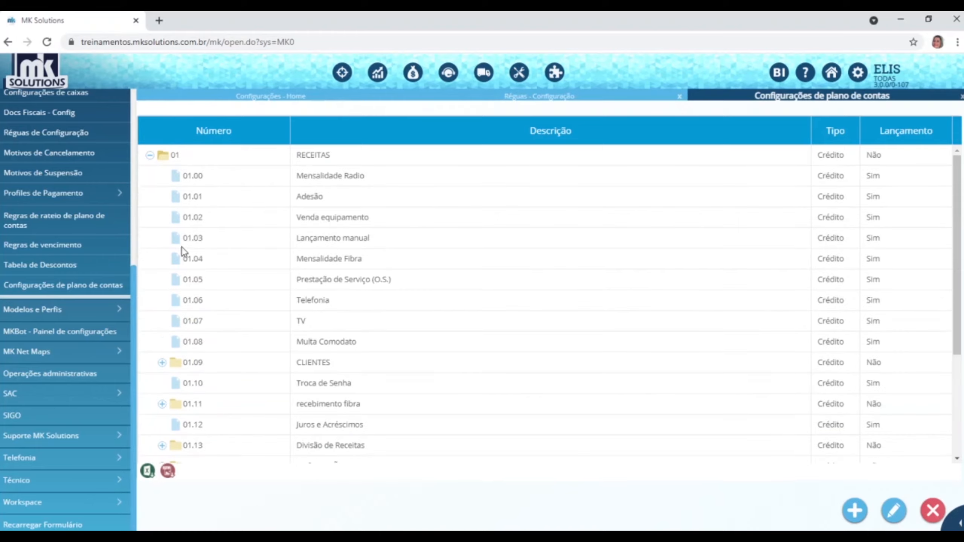
{"action": "left_click", "coordinate": [149, 154]}
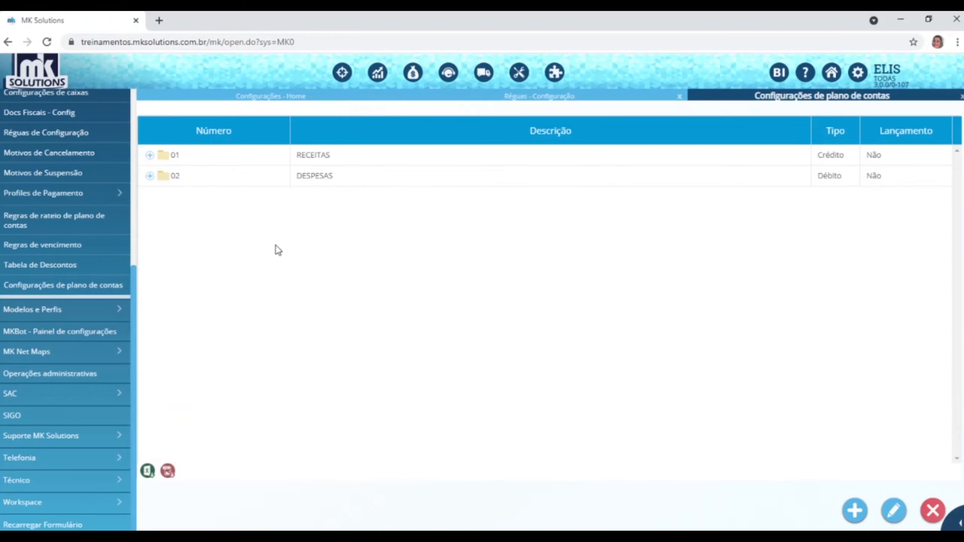
{"action": "left_click", "coordinate": [149, 176]}
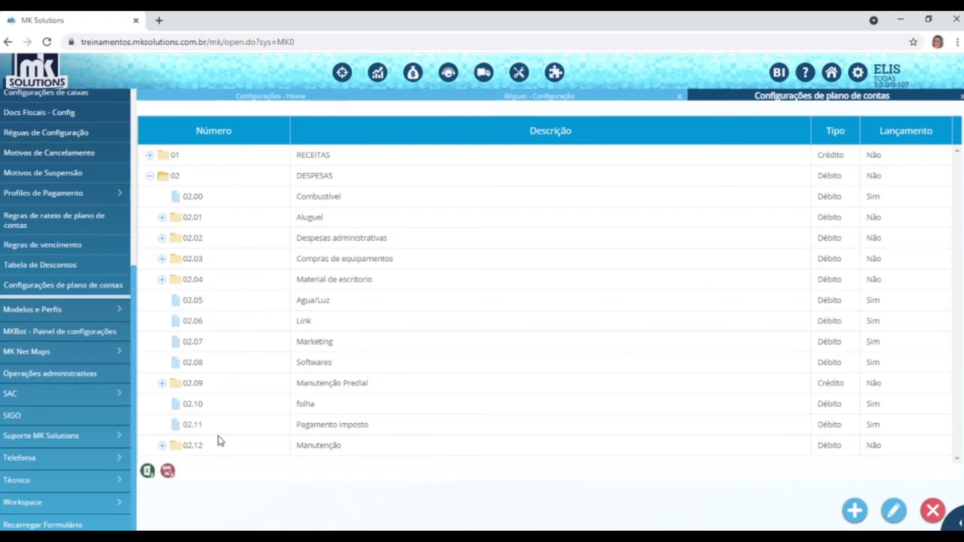
{"action": "left_click", "coordinate": [340, 177]}
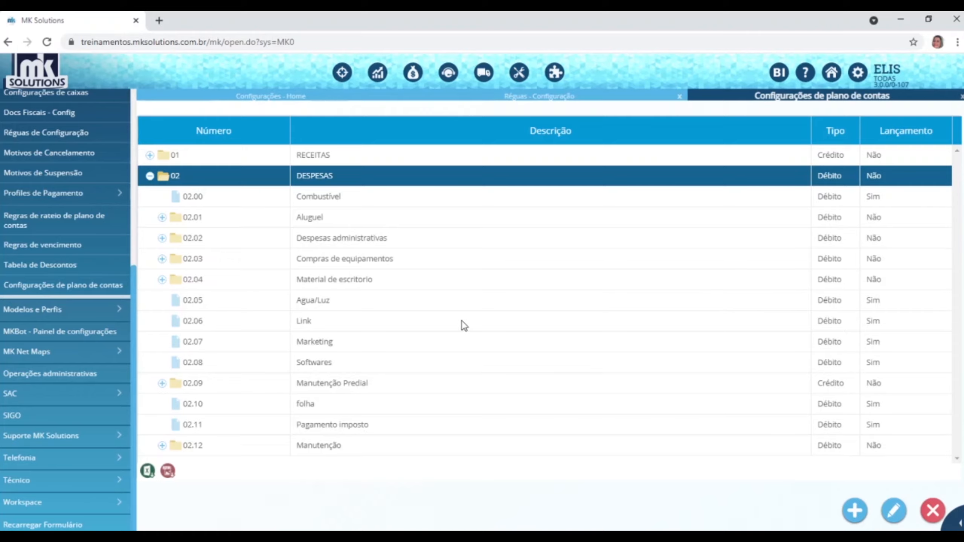
Open Tabela de Descontos, start a new discount record, and set the contract-creation discount's Ativar option to Sim
{"action": "left_click", "coordinate": [72, 267]}
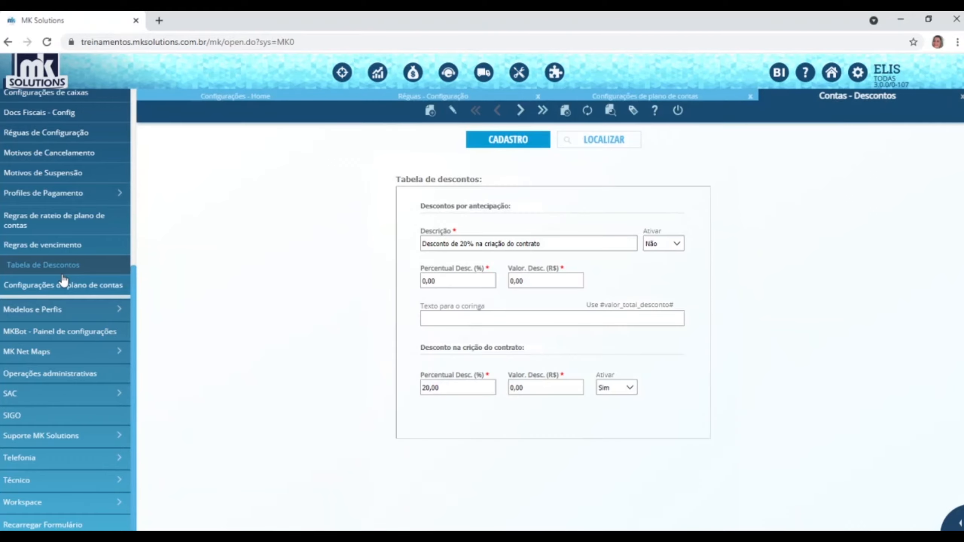
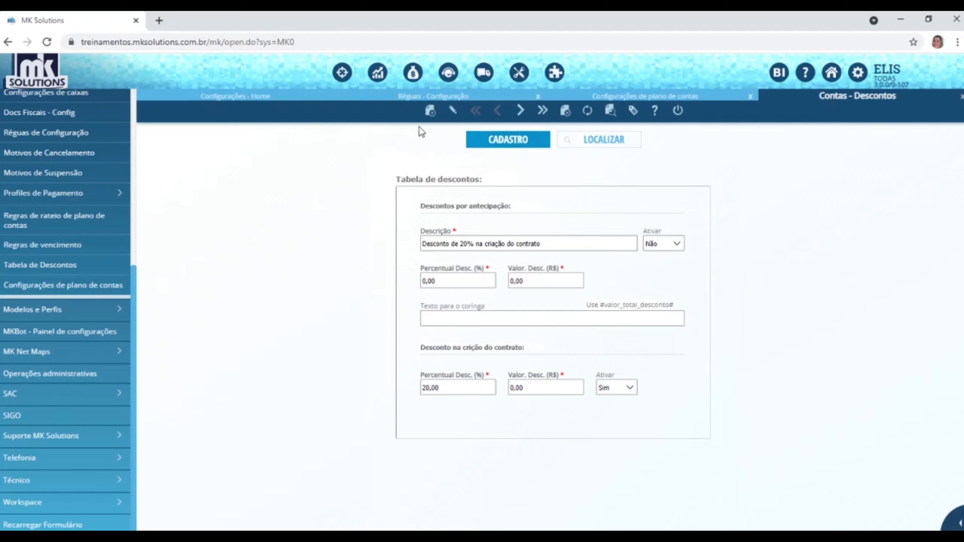
{"action": "left_click", "coordinate": [432, 110]}
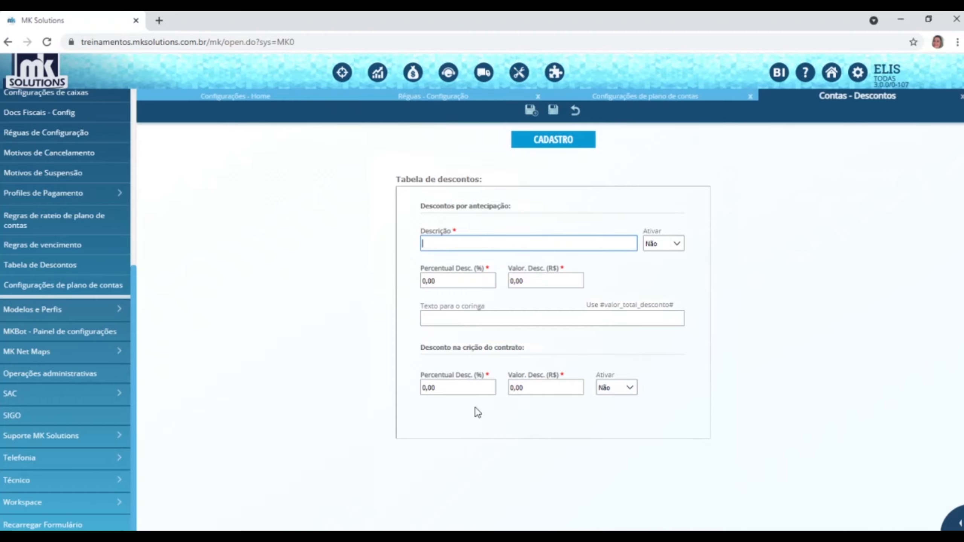
{"action": "left_click", "coordinate": [630, 391]}
{"action": "left_click", "coordinate": [611, 433]}
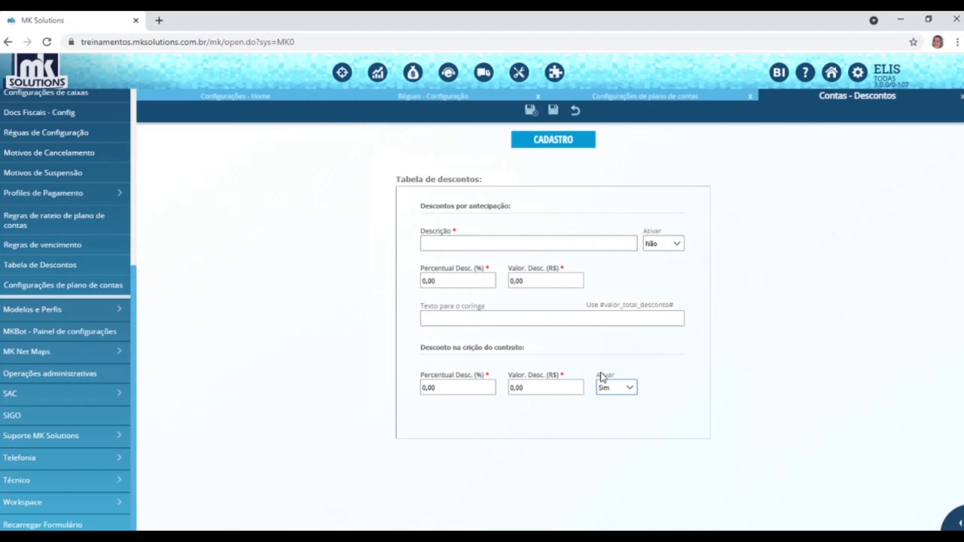
Enter Desconto 10 as the new discount's description
{"action": "left_click", "coordinate": [471, 238]}
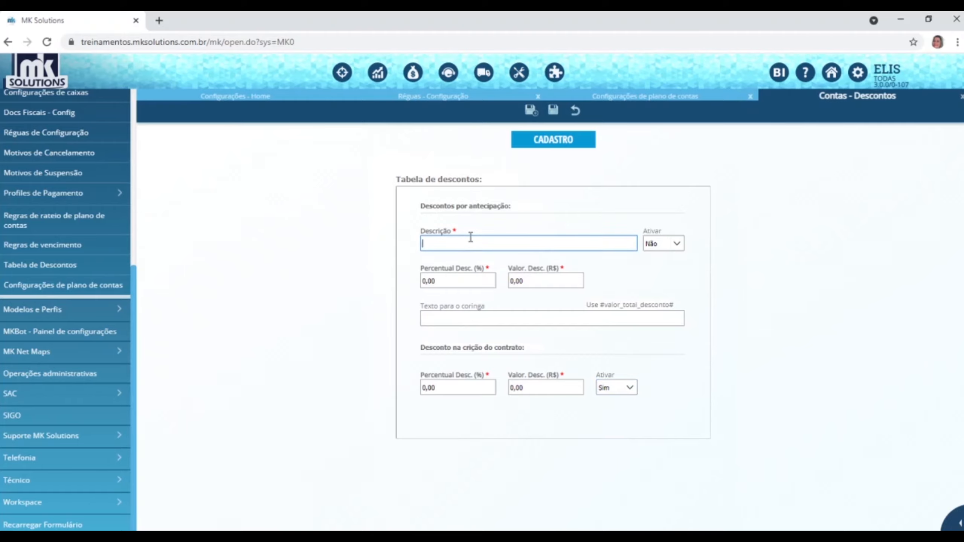
{"action": "type", "text": "Desconto 10,00"}
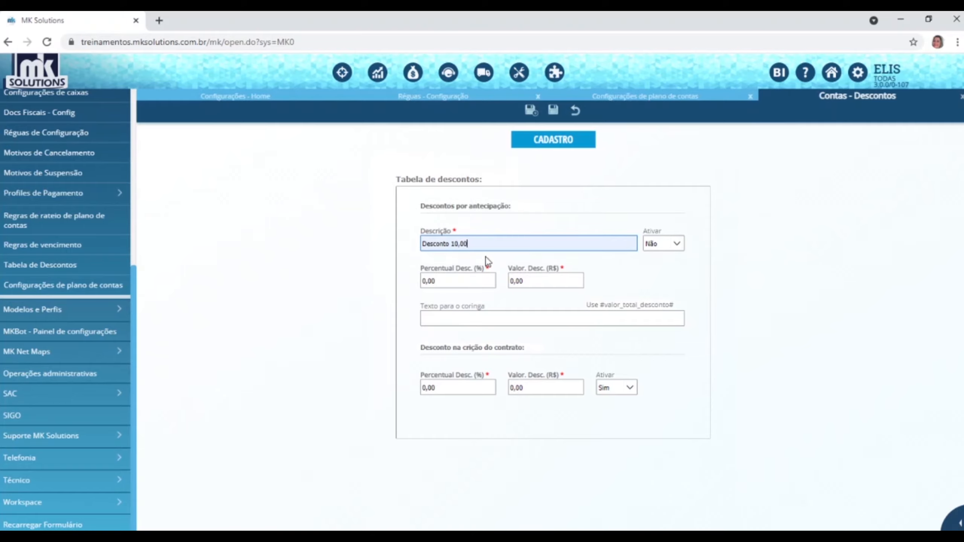
{"action": "key", "text": "BackSpace"}
{"action": "key", "text": "BackSpace"}
{"action": "key", "text": "BackSpace"}
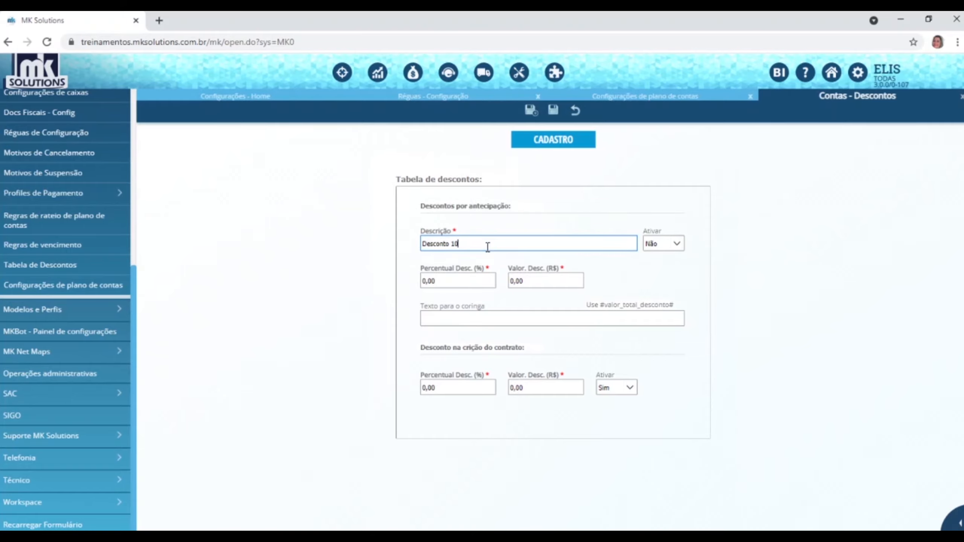
Complete the discount description as Desconto 10% and set the contract-creation discount's Percentual Desc. to 10
{"action": "type", "text": "%"}
{"action": "left_click", "coordinate": [460, 387]}
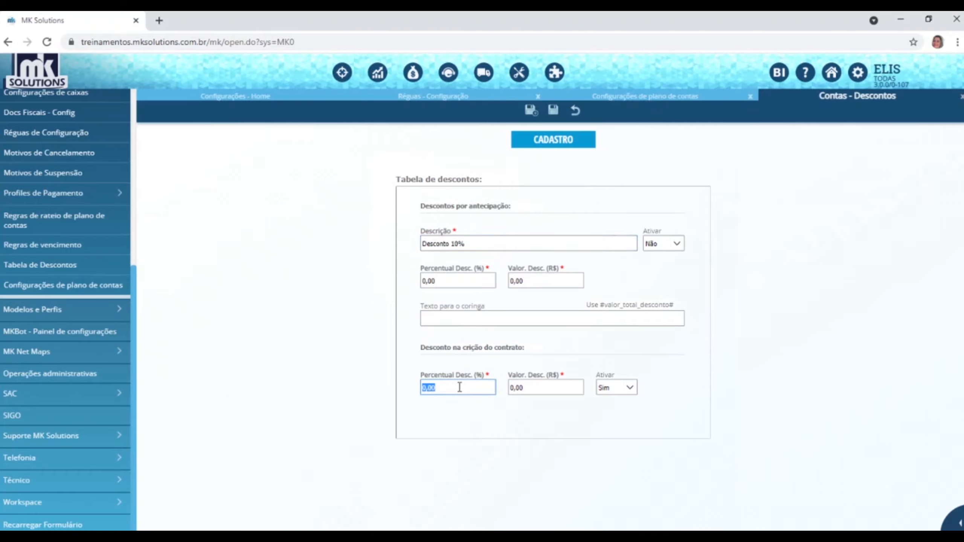
{"action": "type", "text": "10"}
{"action": "left_click", "coordinate": [497, 417]}
Reset the contract-creation discount percentage to 0 and set its Ativar option to Não
{"action": "left_click_drag", "start_coordinate": [450, 387], "coordinate": [422, 388]}
{"action": "double_click", "coordinate": [453, 392]}
{"action": "type", "text": "0"}
{"action": "left_click", "coordinate": [628, 390]}
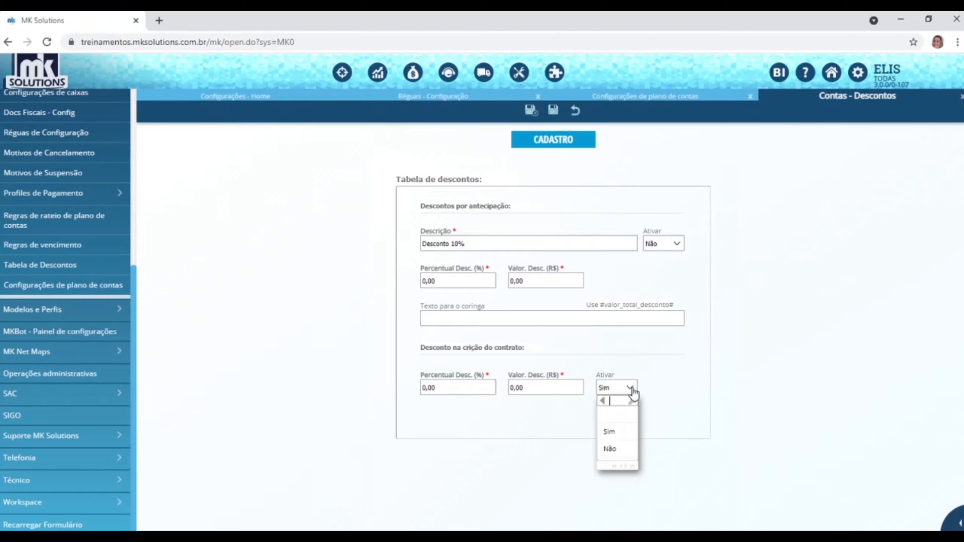
{"action": "left_click", "coordinate": [613, 448]}
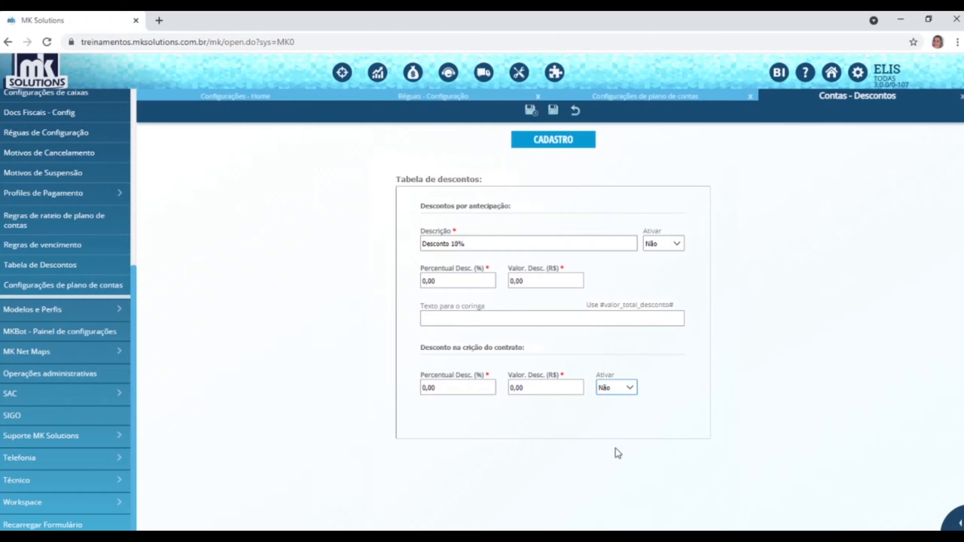
Activate the Descontos por antecipação discount with Sim and set its Percentual Desc. to 10
{"action": "left_click", "coordinate": [676, 245]}
{"action": "left_click", "coordinate": [655, 286]}
{"action": "left_click", "coordinate": [455, 283]}
{"action": "type", "text": "10"}
Enter "Favor conceder ao cliente 10% de desconto até o vencimento" as the Texto para o coringa
{"action": "left_click", "coordinate": [480, 322]}
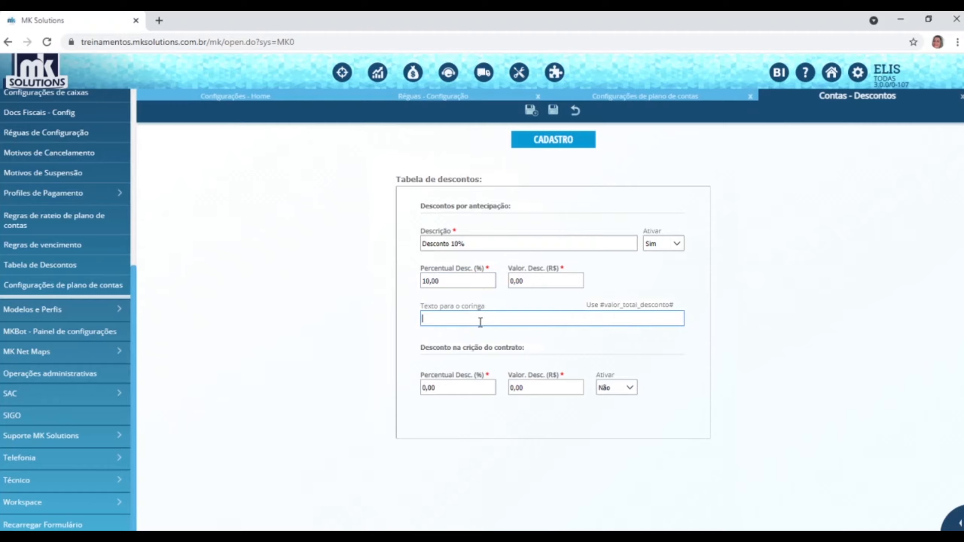
{"action": "type", "text": "Favor conceder ao cliente 10% de desconto at"}
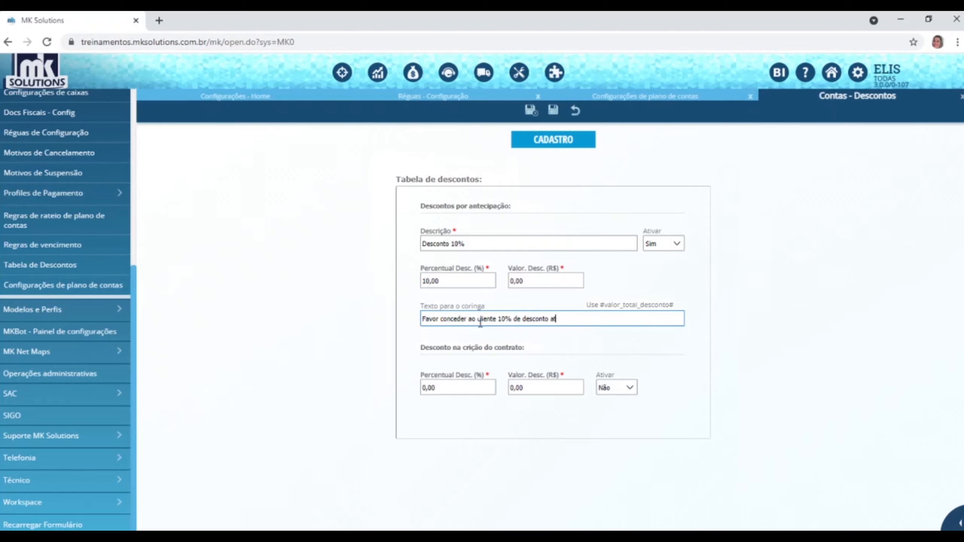
{"action": "type", "text": "éo vencimento"}
{"action": "left_click", "coordinate": [560, 320]}
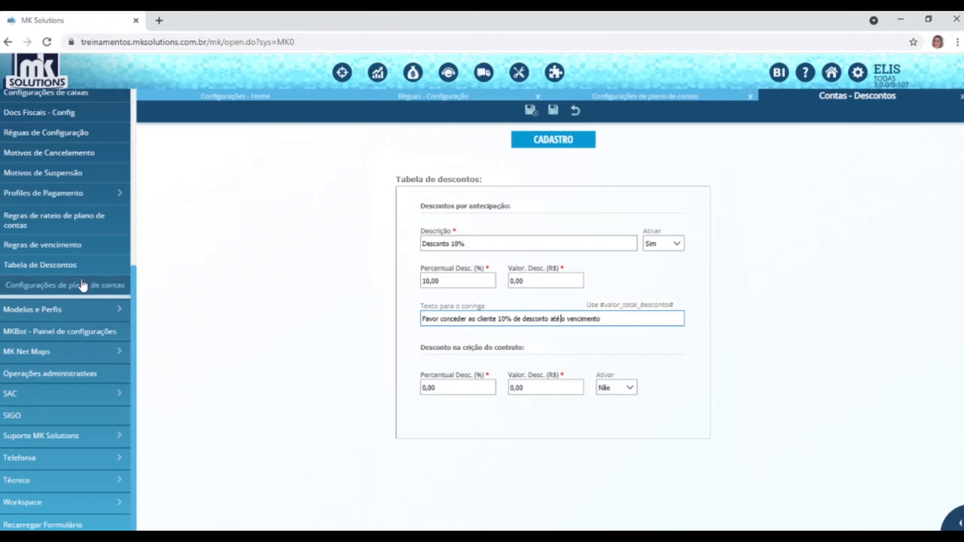
Open Regras de vencimento and start a new rule named Vencimento 20 with Tipo da regra Pós pago
{"action": "left_click", "coordinate": [59, 252]}
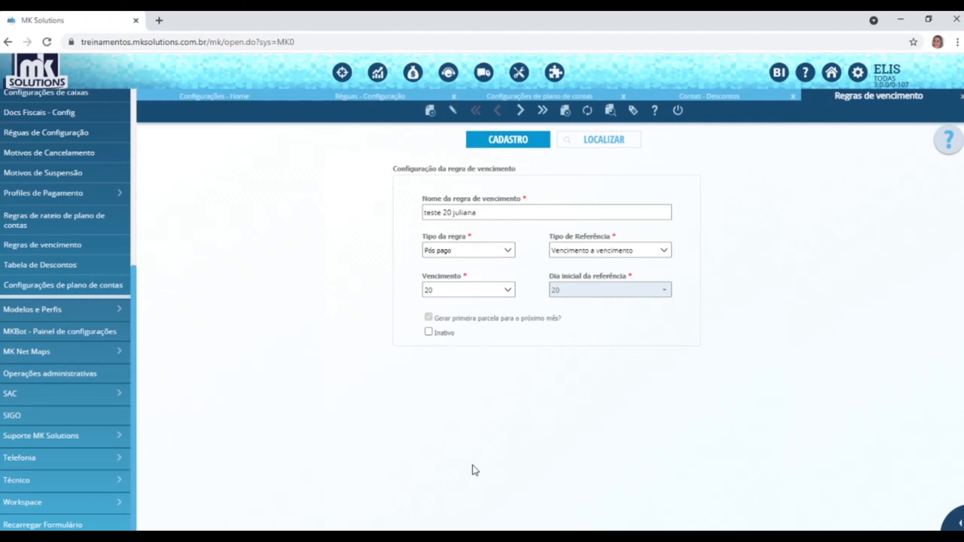
{"action": "left_click", "coordinate": [430, 111]}
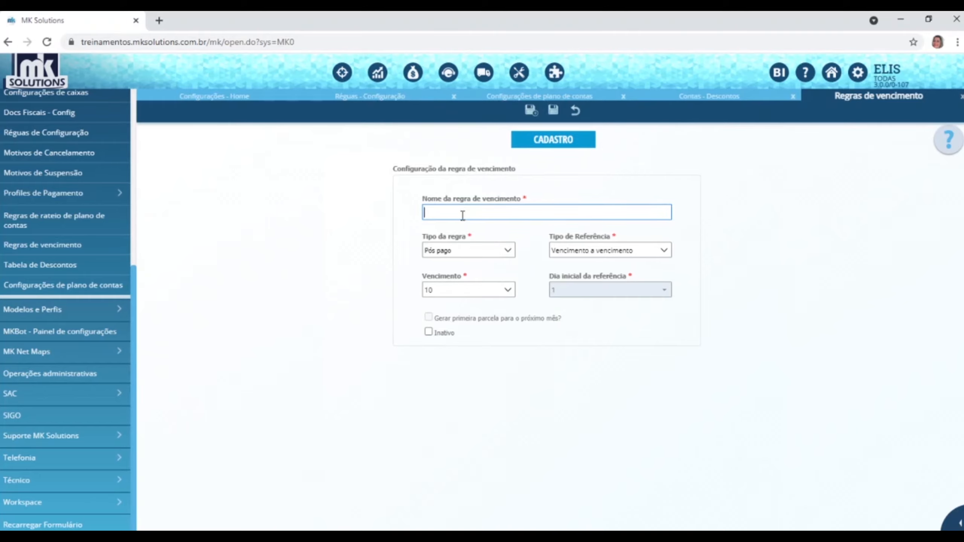
{"action": "type", "text": "Vencimento 20"}
{"action": "left_click", "coordinate": [506, 251]}
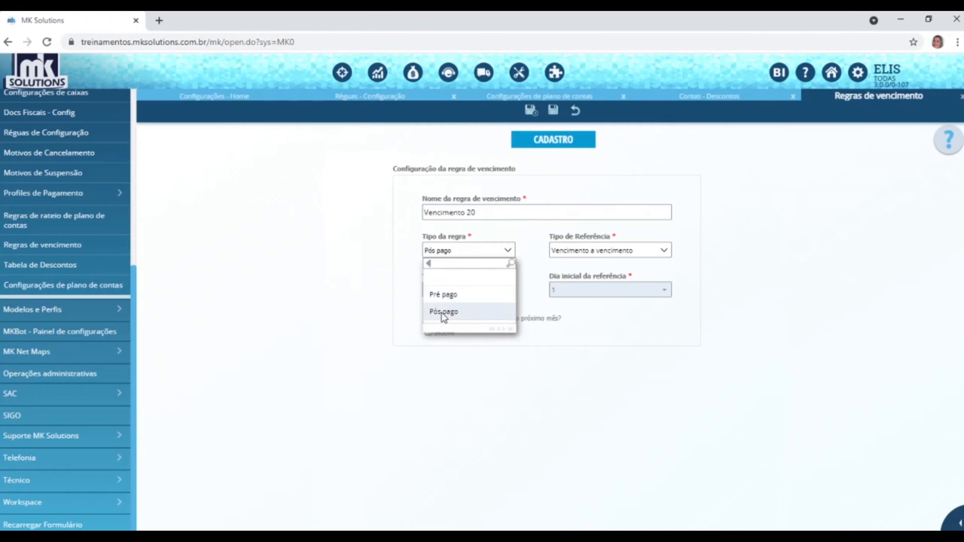
{"action": "left_click", "coordinate": [441, 313]}
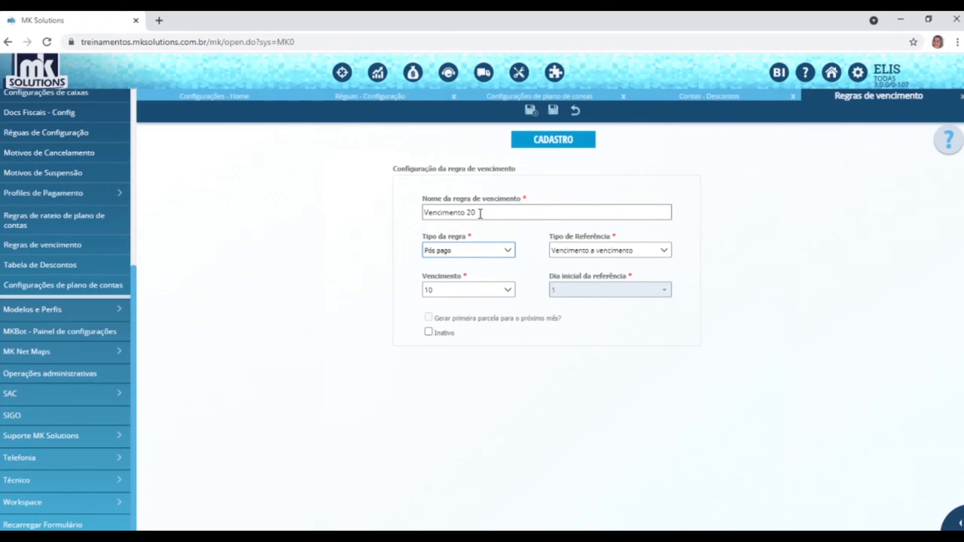
Set the rule's Tipo de Referência to De 1 a 30 and its Vencimento to 20
{"action": "left_click", "coordinate": [666, 254]}
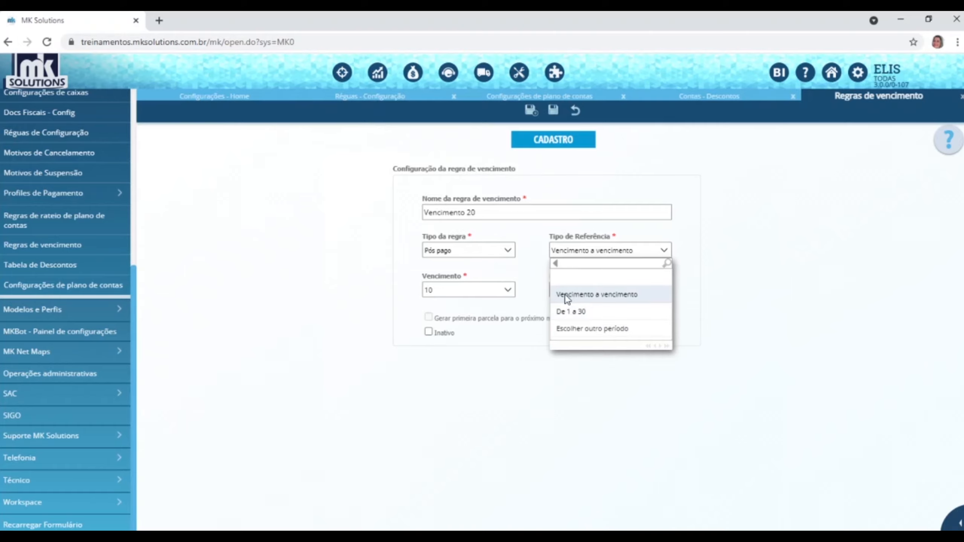
{"action": "left_click", "coordinate": [621, 310]}
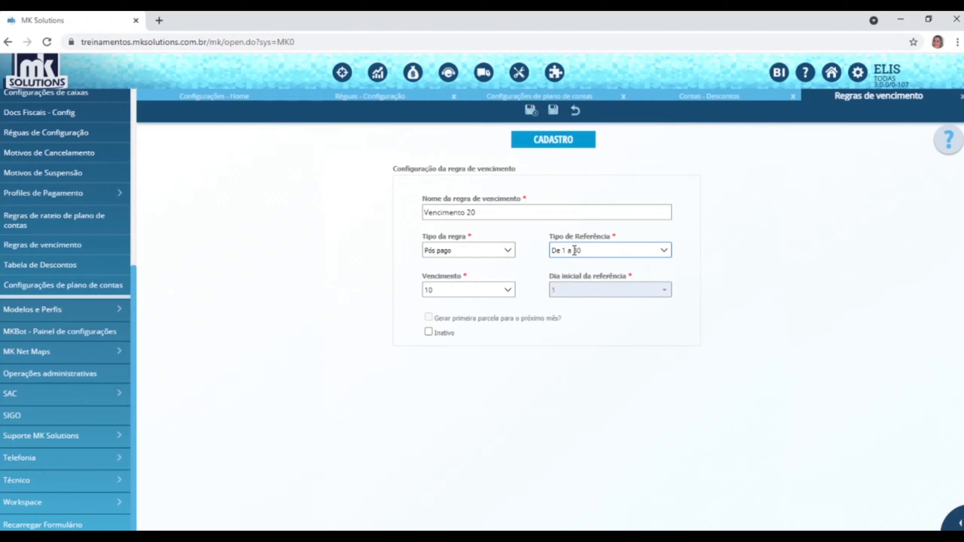
{"action": "left_click", "coordinate": [508, 290]}
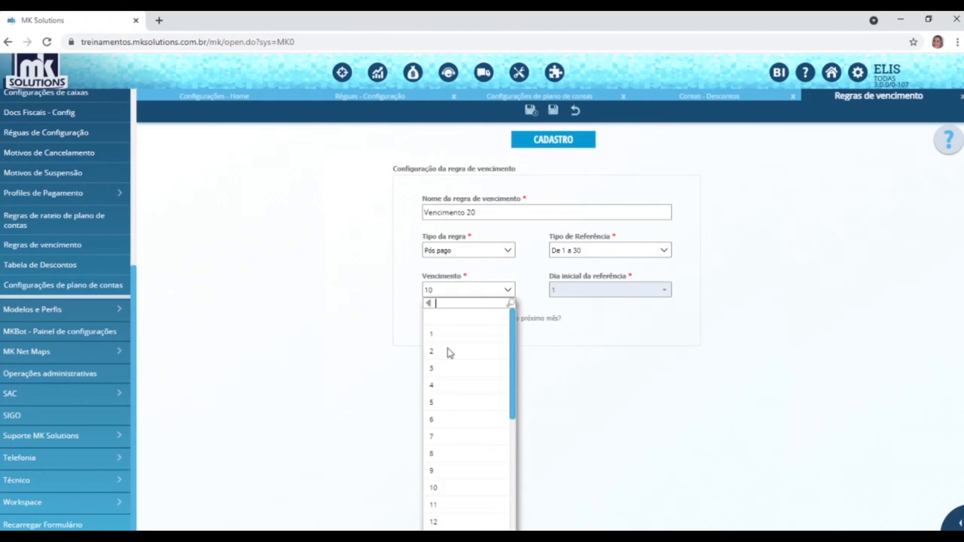
{"action": "scroll", "coordinate": [444, 497], "scroll_direction": "down", "scroll_amount": 3}
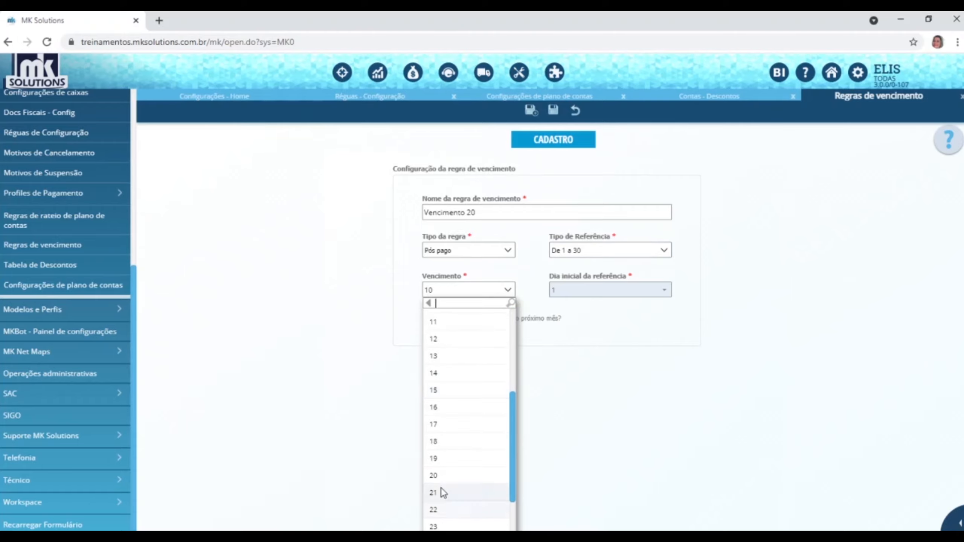
{"action": "left_click", "coordinate": [440, 475]}
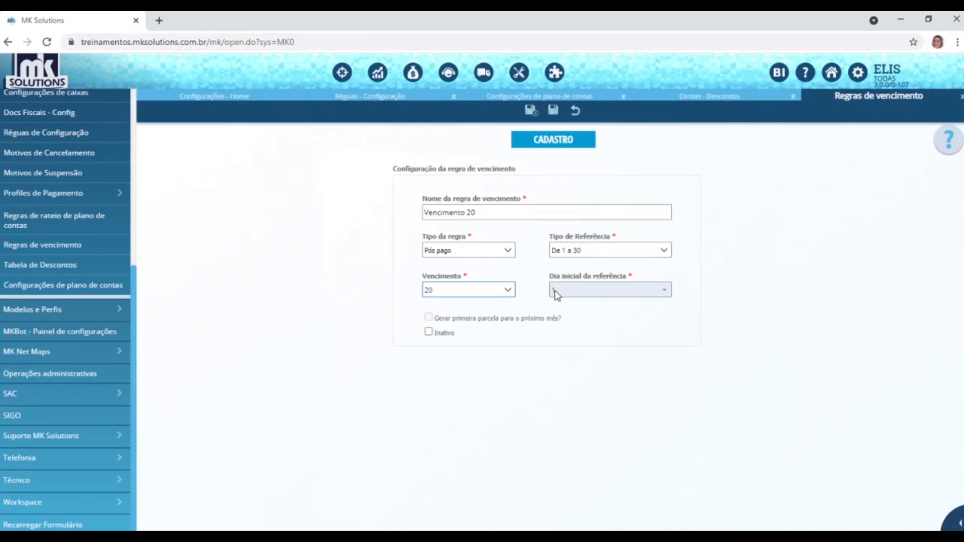
Change the rule's Tipo de Referência to Vencimento a vencimento and save the due-date rule
{"action": "left_click", "coordinate": [664, 253]}
{"action": "left_click", "coordinate": [579, 291]}
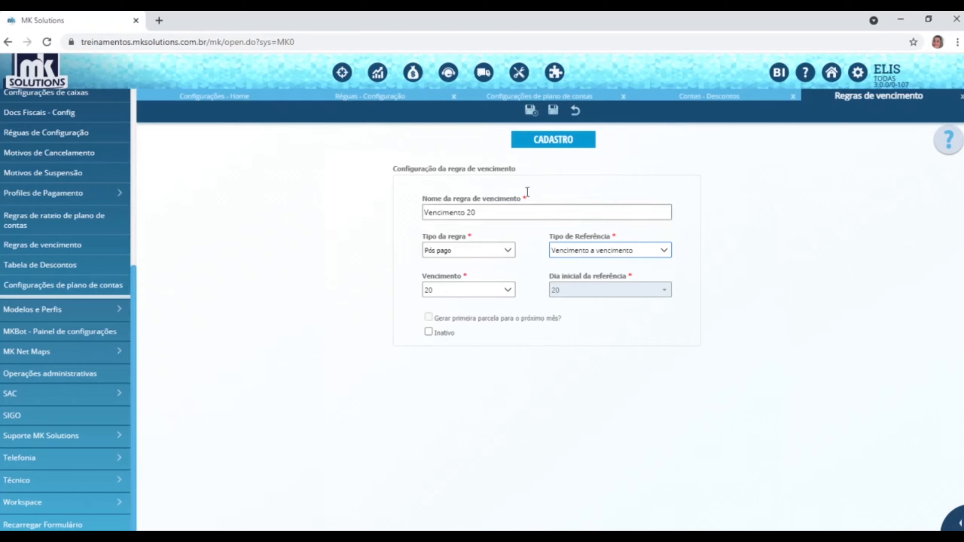
{"action": "left_click", "coordinate": [553, 112]}
Open Motivos de Suspensão and start a new suspension reason with the description Negociação
{"action": "left_click", "coordinate": [66, 174]}
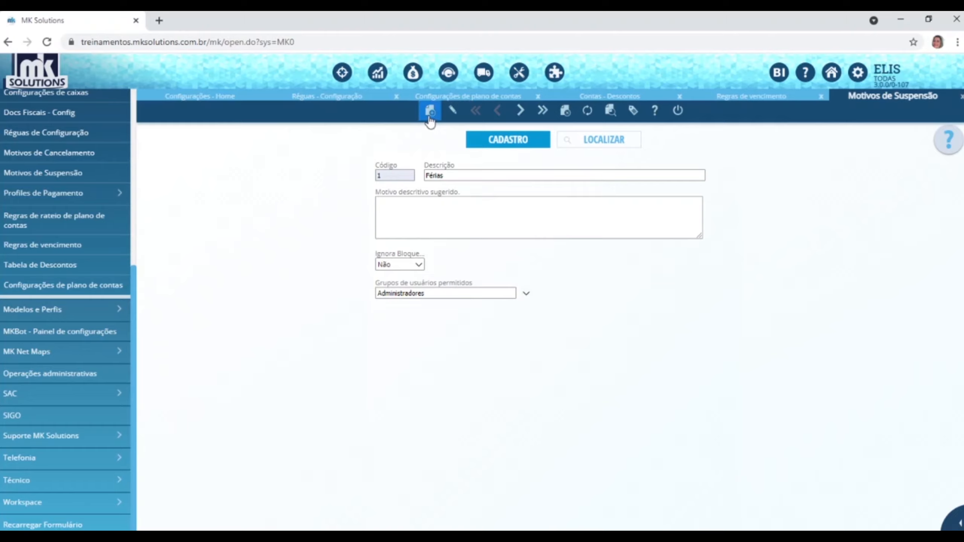
{"action": "left_click", "coordinate": [430, 111]}
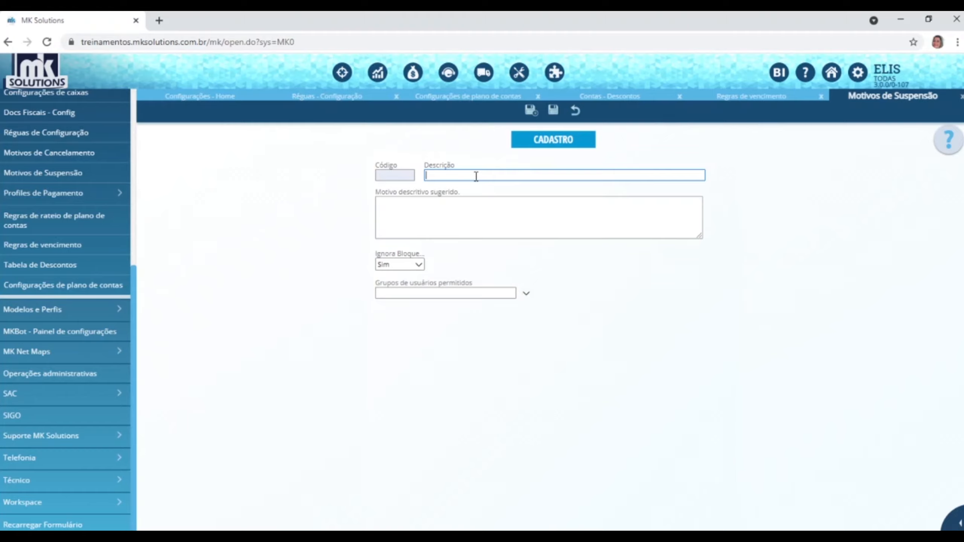
{"action": "type", "text": "Negociação"}
{"action": "left_click", "coordinate": [460, 217]}
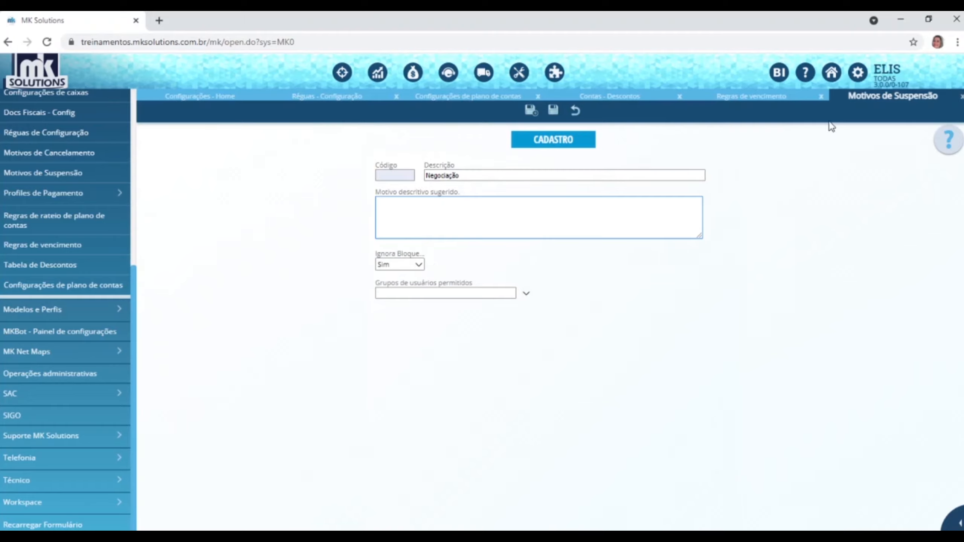
Examine the user groups offered for Grupos de usuários permitidos, leaving the list without choosing one
{"action": "mouse_move", "coordinate": [903, 96]}
{"action": "left_click", "coordinate": [528, 293]}
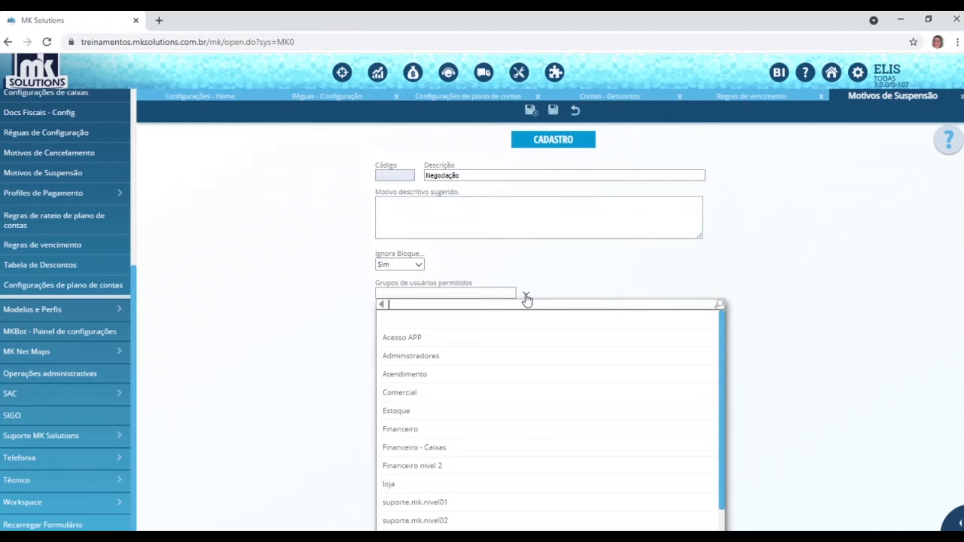
{"action": "left_click", "coordinate": [457, 258]}
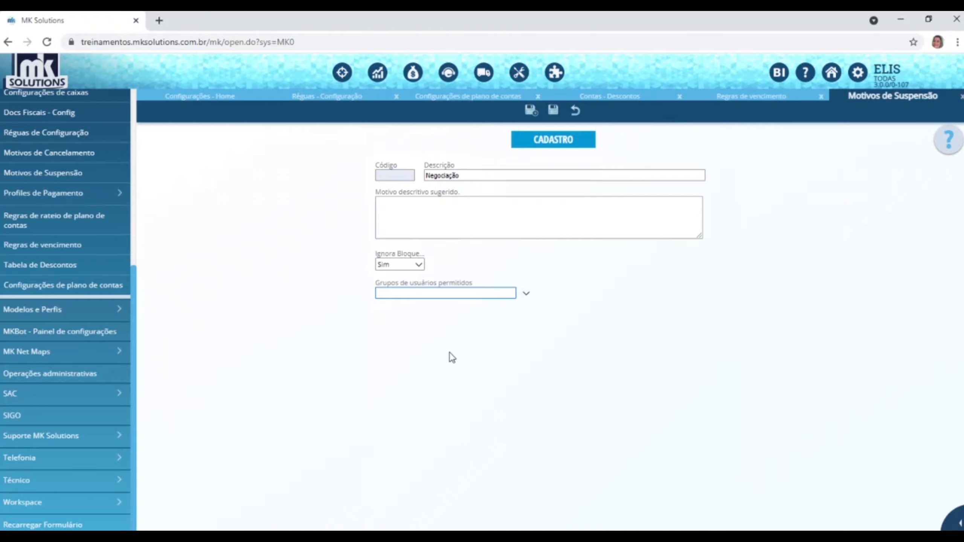
{"action": "left_click", "coordinate": [532, 295]}
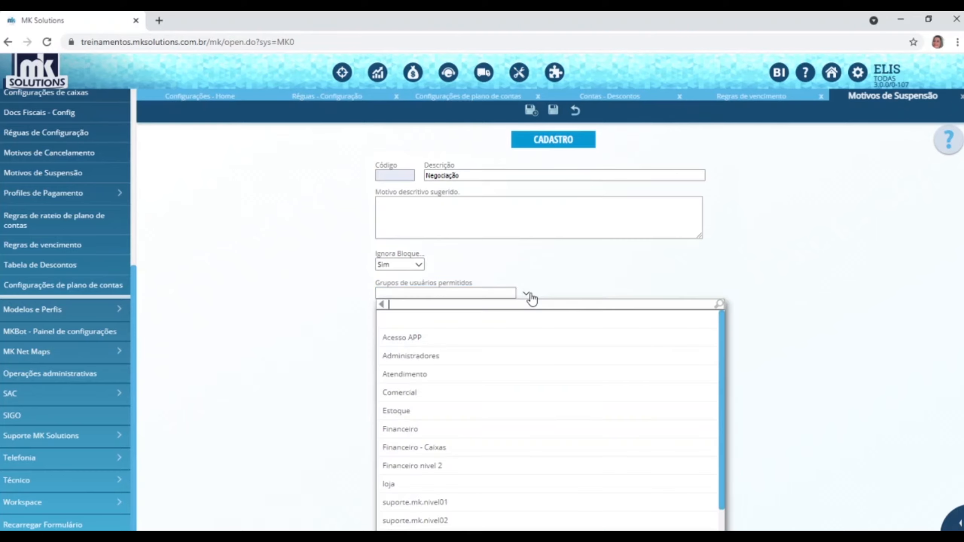
{"action": "scroll", "coordinate": [485, 352], "scroll_direction": "down", "scroll_amount": 1}
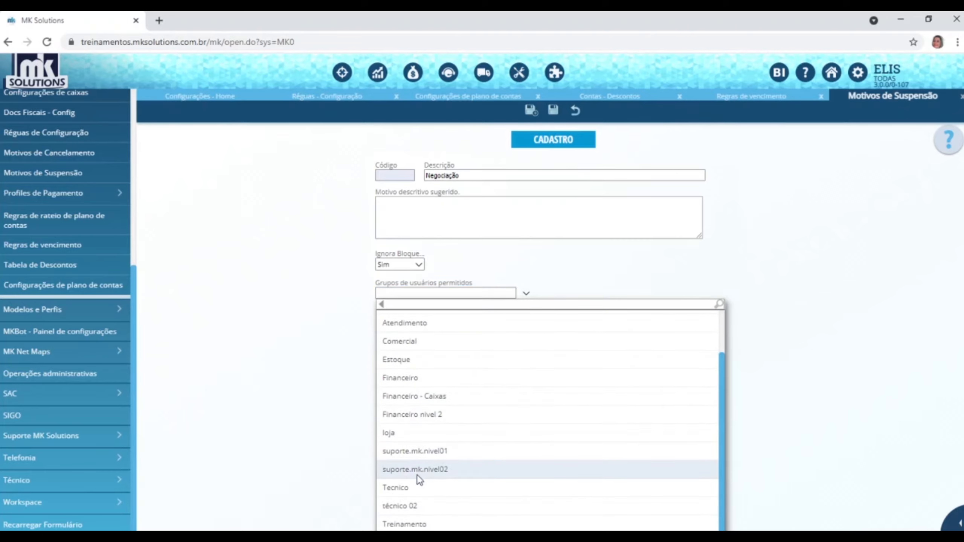
{"action": "mouse_move", "coordinate": [892, 77]}
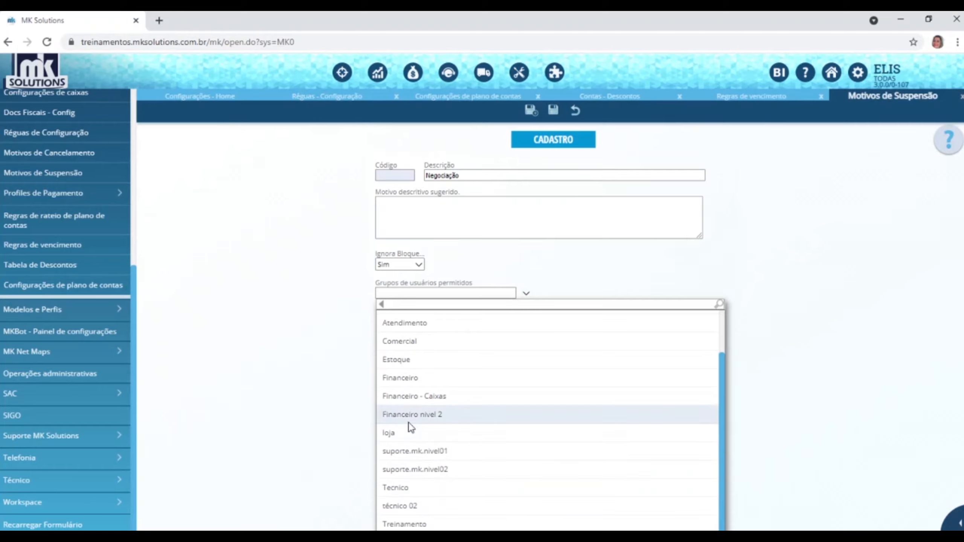
{"action": "left_click", "coordinate": [539, 263]}
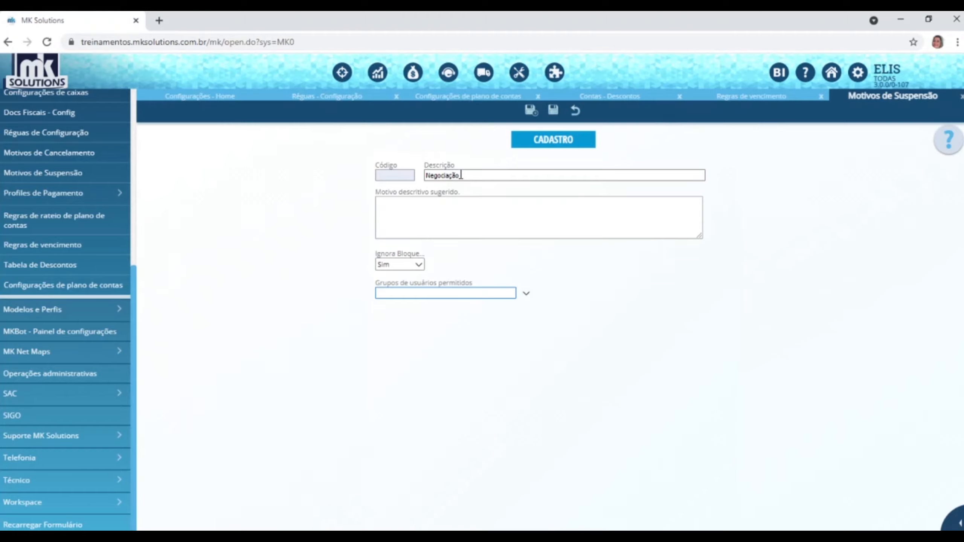
Open Motivos de Cancelamento and start a new cancellation reason described as Cancelamento concorrencia
{"action": "left_click", "coordinate": [64, 162]}
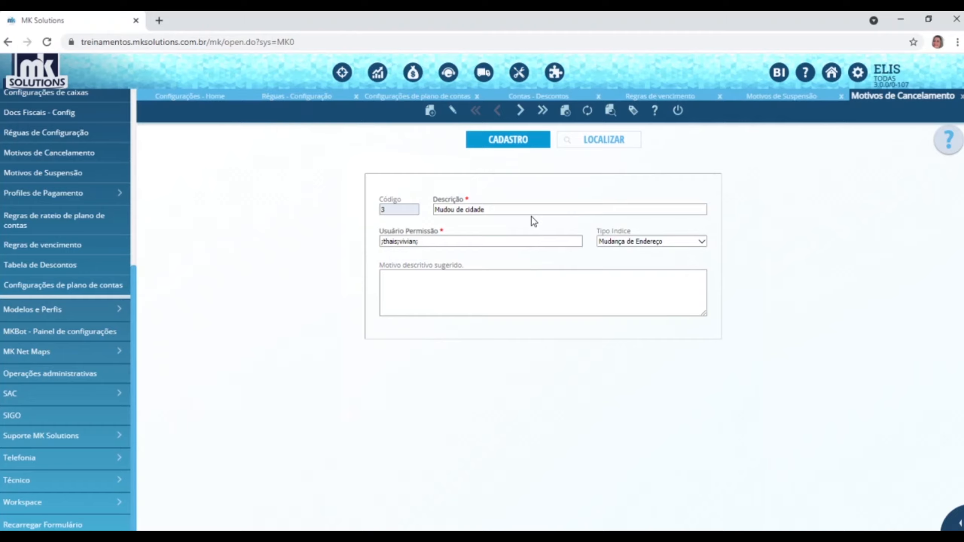
{"action": "left_click", "coordinate": [430, 110]}
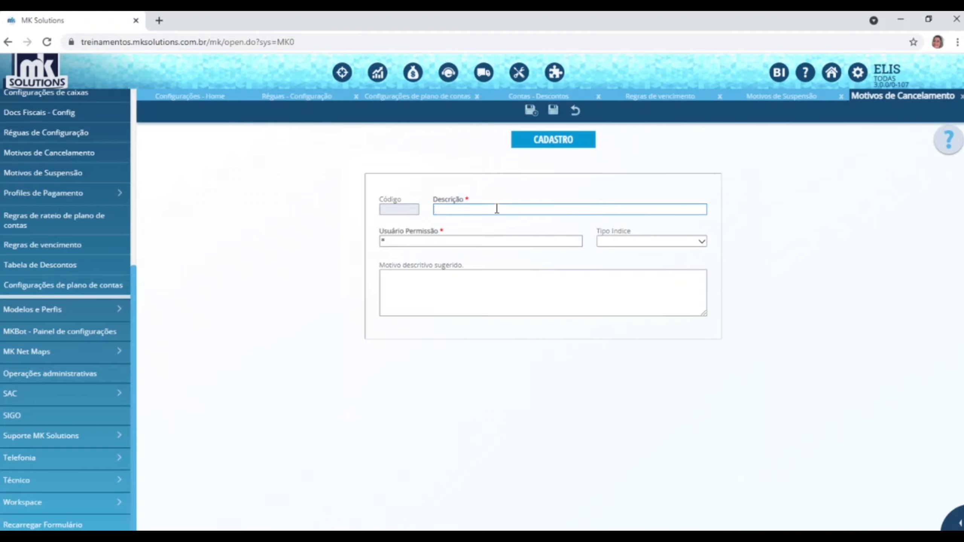
{"action": "type", "text": "Cancelamento"}
{"action": "type", "text": "concorrencvia"}
{"action": "left_click", "coordinate": [509, 209]}
{"action": "key", "text": "BackSpace"}
{"action": "key", "text": "BackSpace"}
Try restricting Usuário Permissão to two specific users separated by semicolons, and clear the field
{"action": "left_click", "coordinate": [408, 243]}
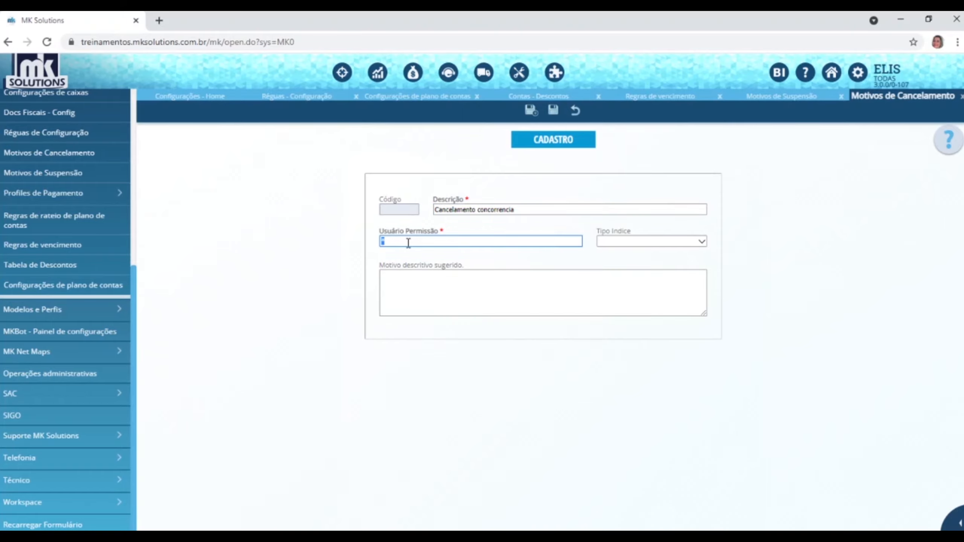
{"action": "left_click", "coordinate": [392, 243]}
{"action": "key", "text": "Down"}
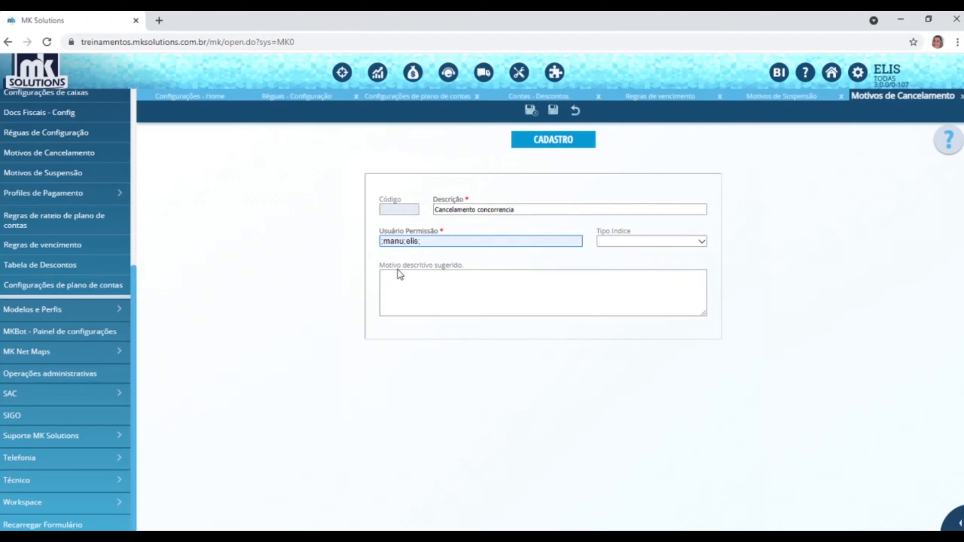
{"action": "left_click", "coordinate": [398, 270]}
{"action": "key", "text": "BackSpace"}
{"action": "key", "text": "BackSpace"}
{"action": "key", "text": "BackSpace"}
{"action": "key", "text": "BackSpace"}
{"action": "key", "text": "BackSpace"}
{"action": "key", "text": "BackSpace"}
{"action": "key", "text": "BackSpace"}
{"action": "key", "text": "BackSpace"}
{"action": "key", "text": "BackSpace"}
{"action": "key", "text": "BackSpace"}
{"action": "key", "text": "BackSpace"}
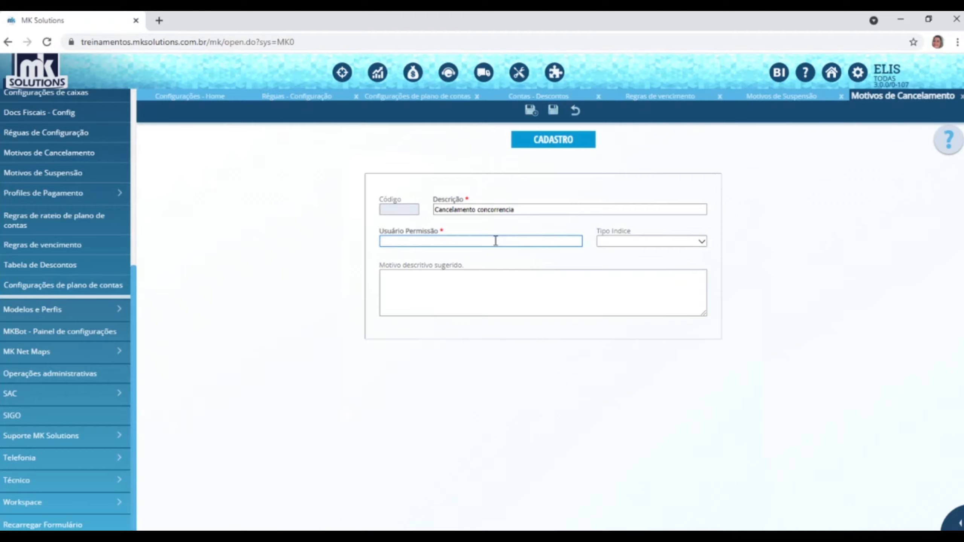
Set the cancellation reason's Usuário Permissão to * and its Tipo Indice to Insatisfação
{"action": "type", "text": "*"}
{"action": "left_click", "coordinate": [701, 247]}
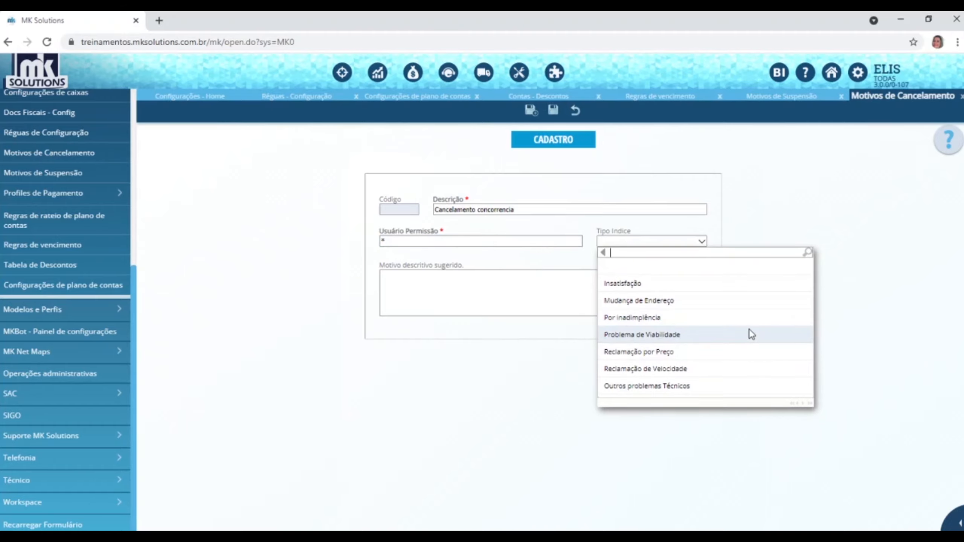
{"action": "left_click", "coordinate": [631, 285]}
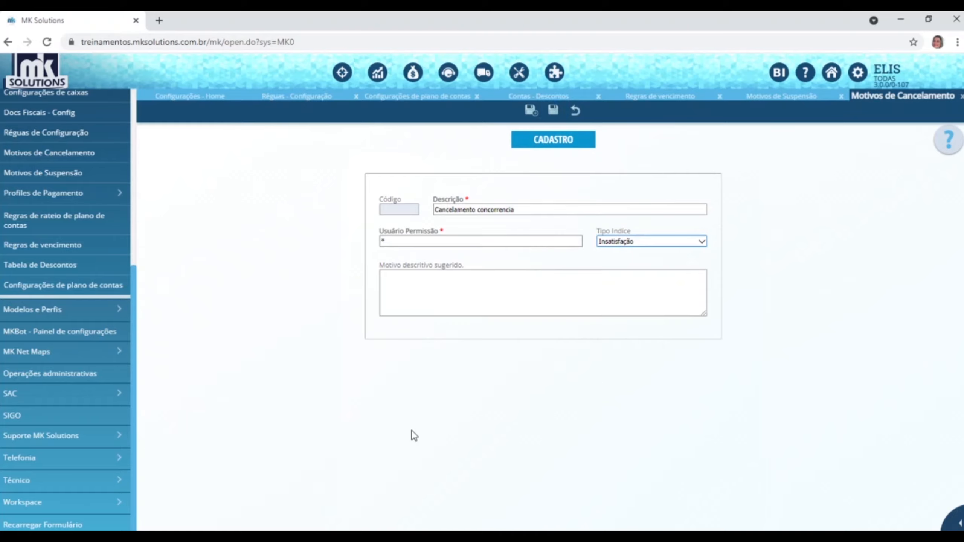
Open Configurações de caixas and show the list of cash registers by operator
{"action": "scroll", "coordinate": [53, 233], "scroll_direction": "up", "scroll_amount": 3}
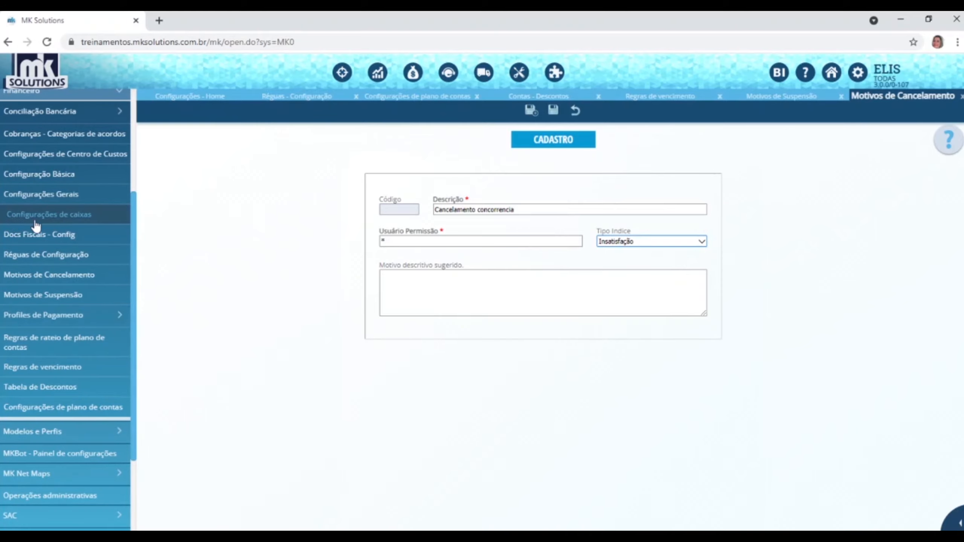
{"action": "left_click", "coordinate": [58, 223]}
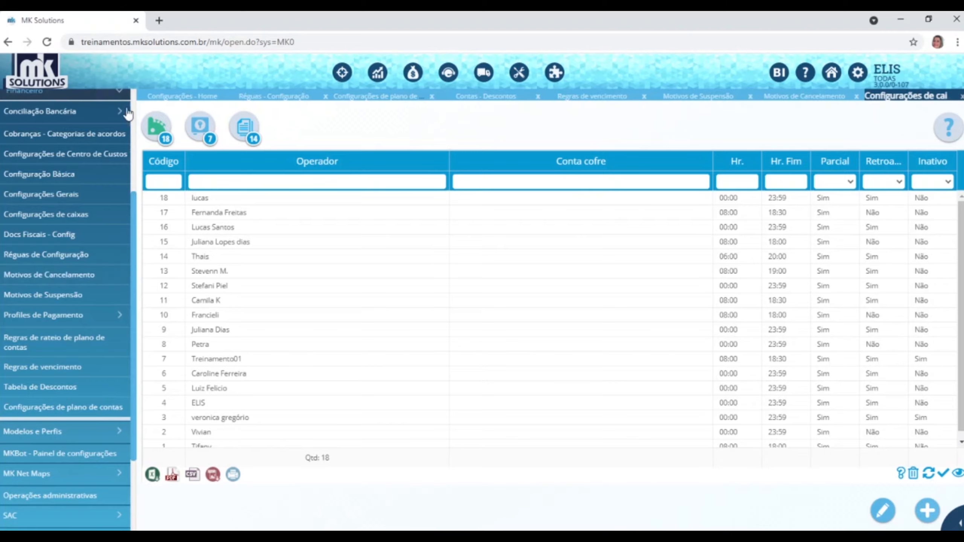
{"action": "left_click", "coordinate": [158, 125]}
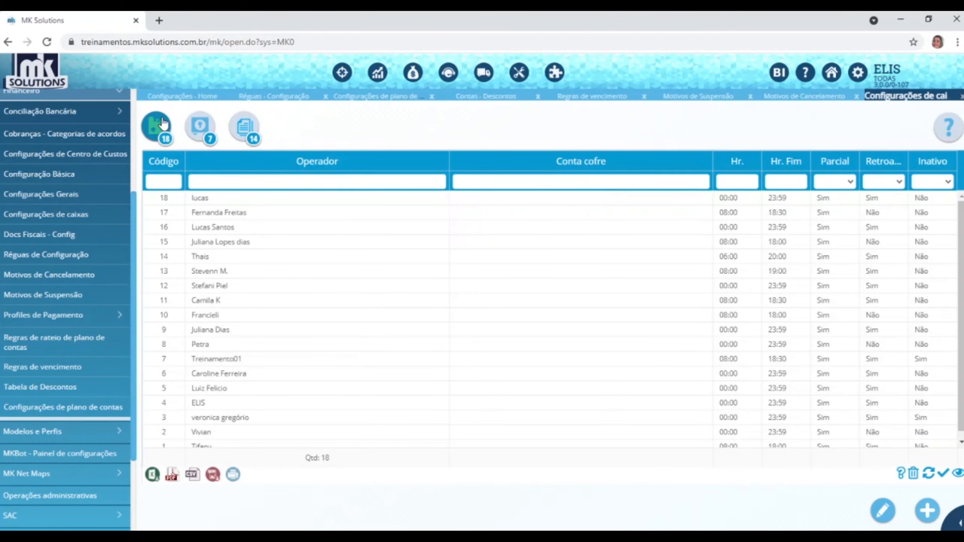
Start a new cash register operator record and assign it to the logged-in user
{"action": "scroll", "coordinate": [305, 329], "scroll_direction": "down", "scroll_amount": 1}
{"action": "scroll", "coordinate": [328, 388], "scroll_direction": "up", "scroll_amount": 1}
{"action": "left_click", "coordinate": [926, 513]}
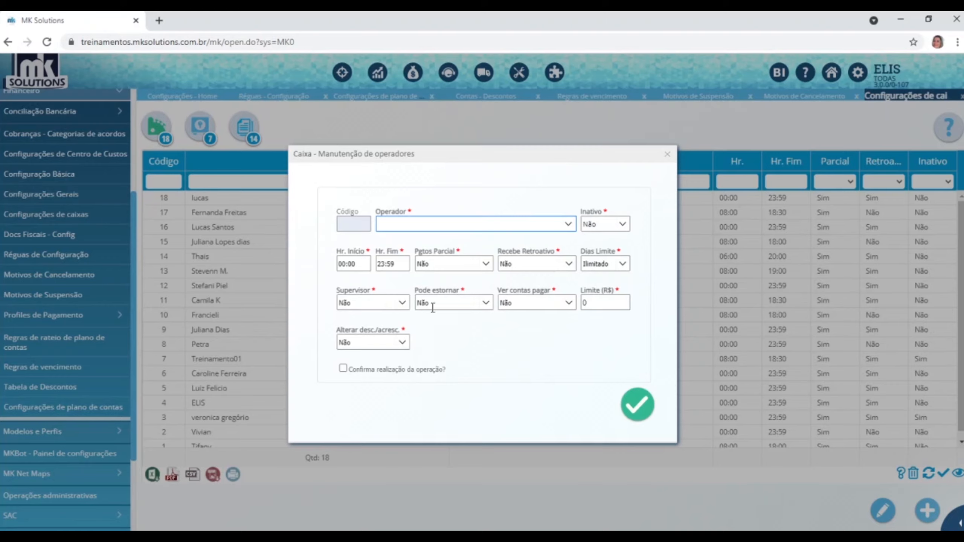
{"action": "left_click", "coordinate": [569, 225]}
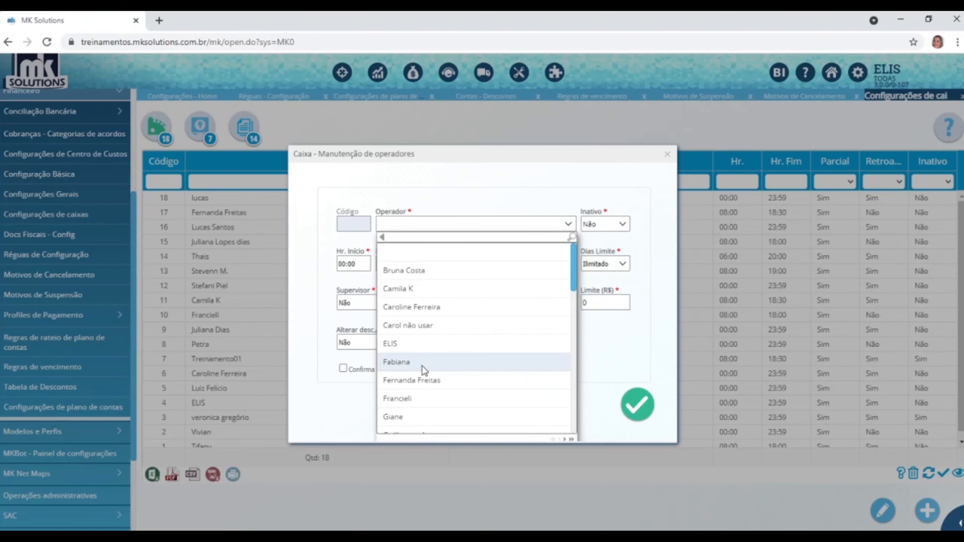
{"action": "left_click", "coordinate": [407, 344]}
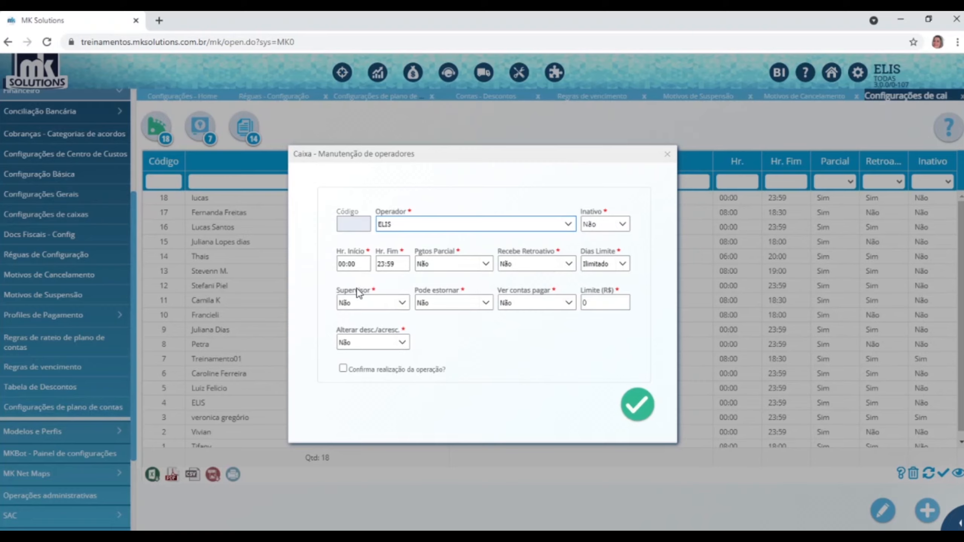
Set the cash register's operating hours from 08:00 to 18:00
{"action": "left_click", "coordinate": [362, 264]}
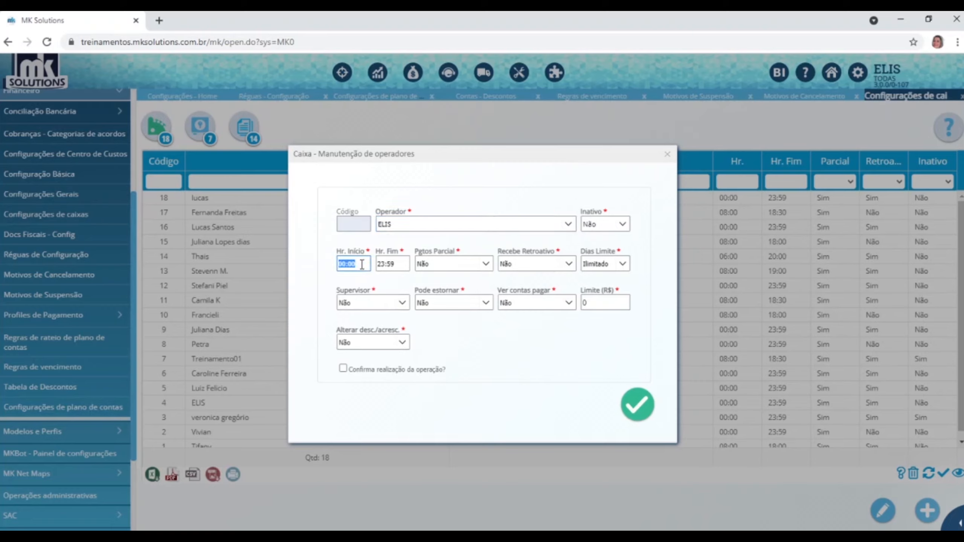
{"action": "type", "text": "08:00"}
{"action": "left_click", "coordinate": [399, 271]}
{"action": "type", "text": "1"}
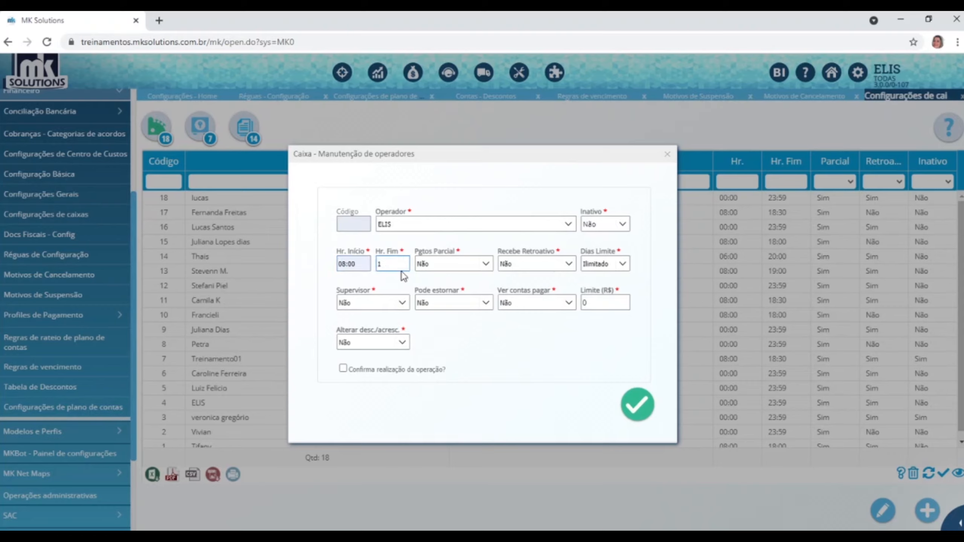
{"action": "type", "text": "8:00"}
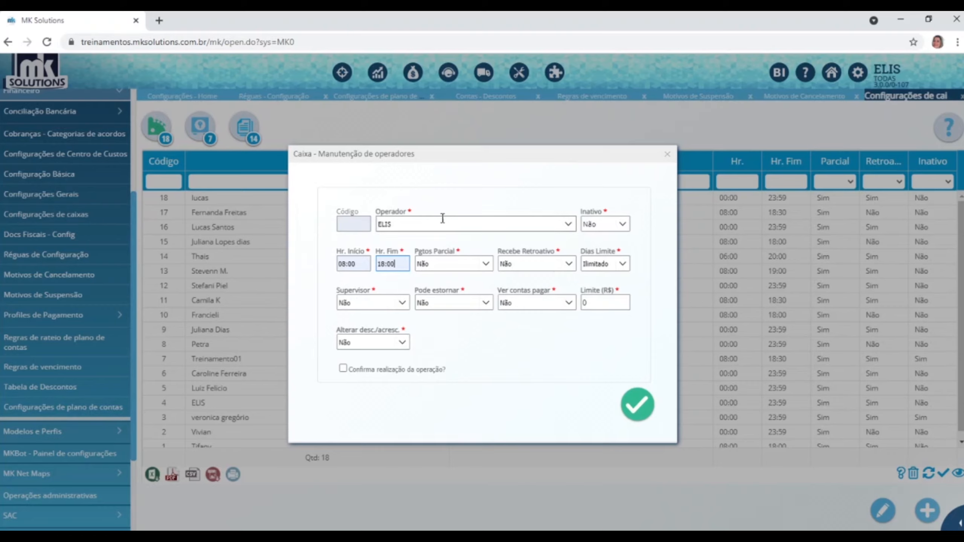
Check the Pgtos Parcial and Recebe Retroativo options, leaving both at Não, and set Dias Limite to um dia
{"action": "left_click", "coordinate": [487, 265]}
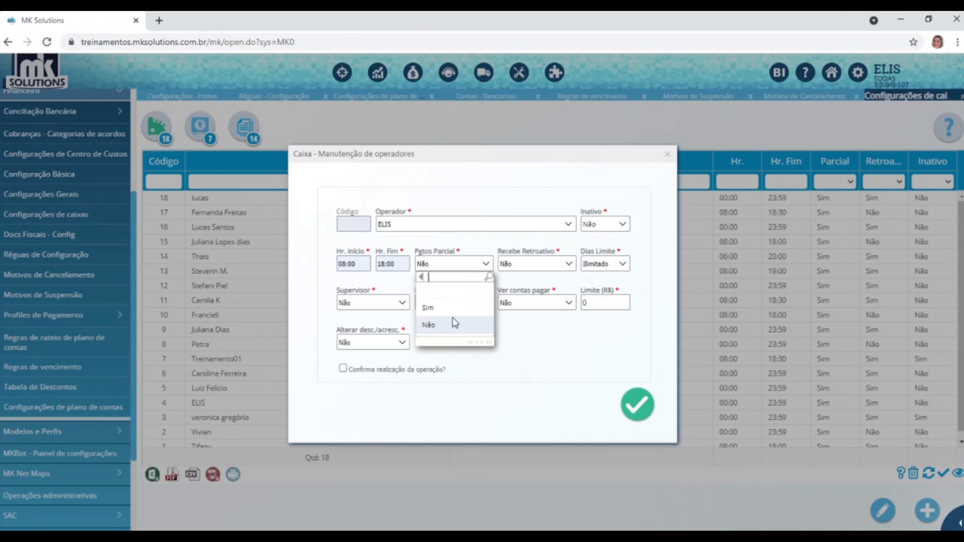
{"action": "left_click", "coordinate": [573, 265]}
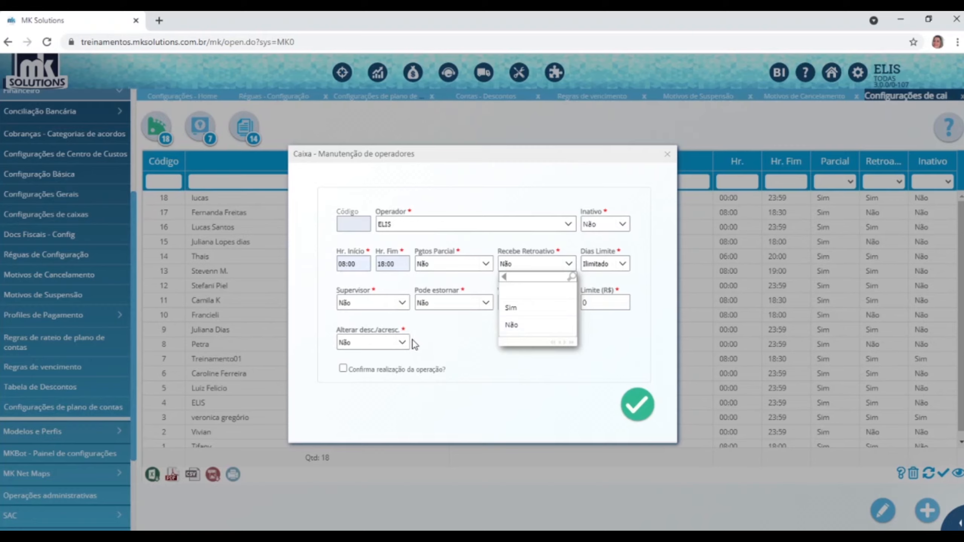
{"action": "left_click", "coordinate": [542, 265]}
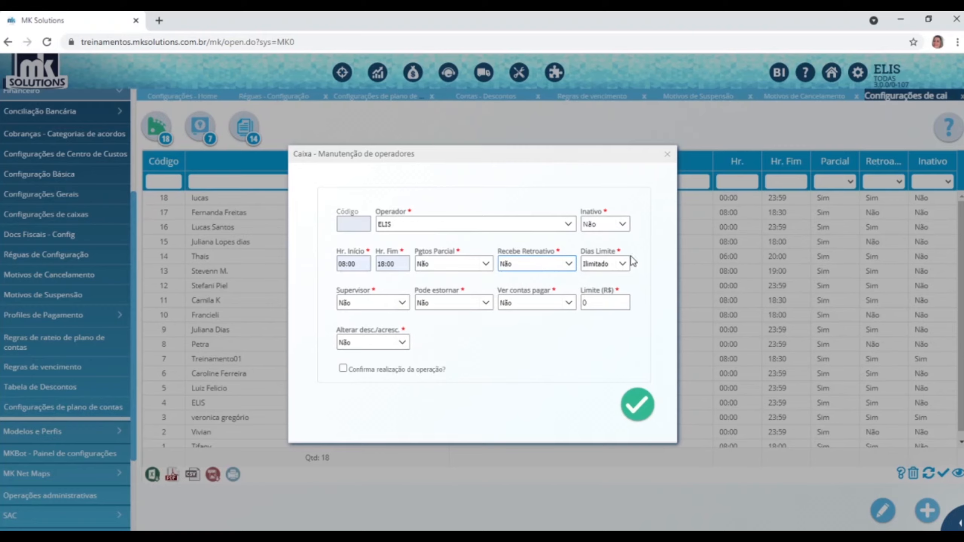
{"action": "left_click", "coordinate": [623, 265]}
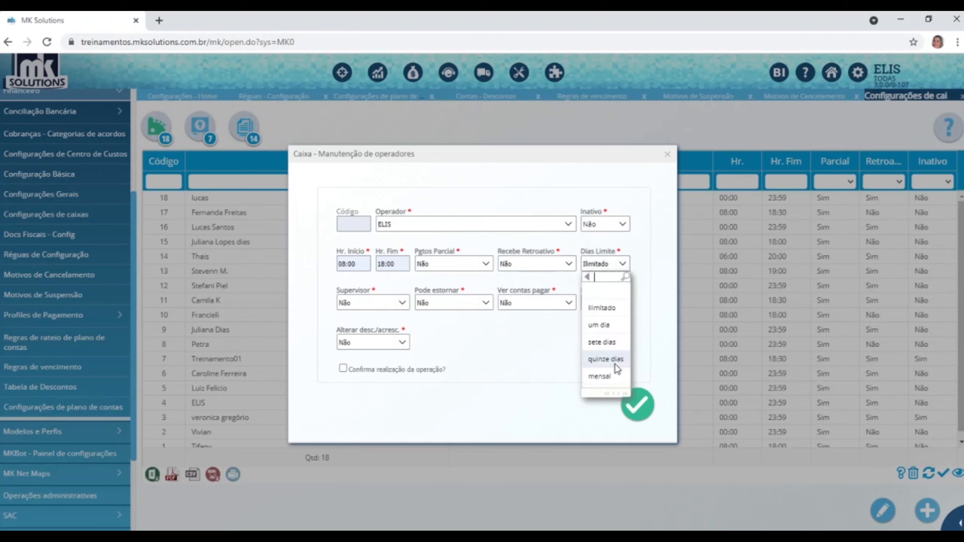
{"action": "left_click", "coordinate": [598, 327]}
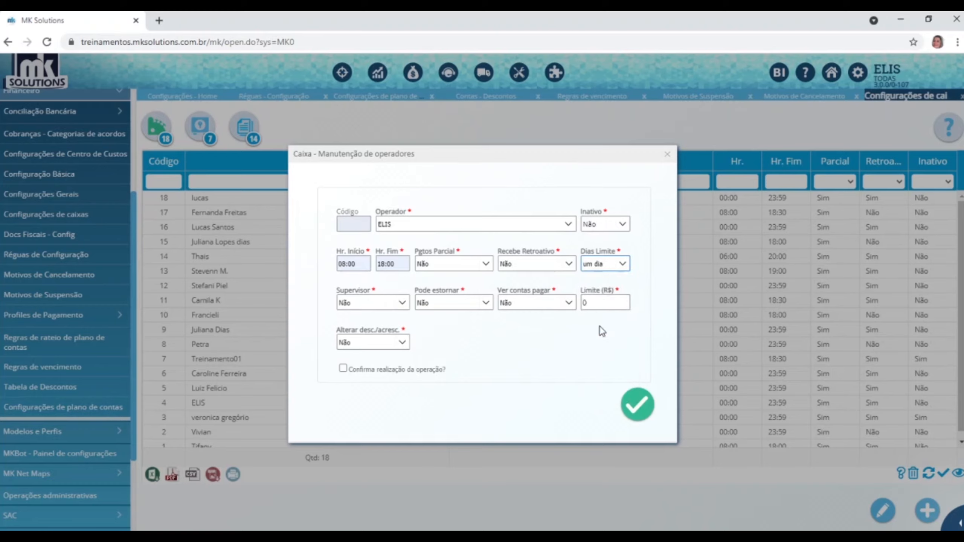
{"action": "left_click", "coordinate": [625, 265]}
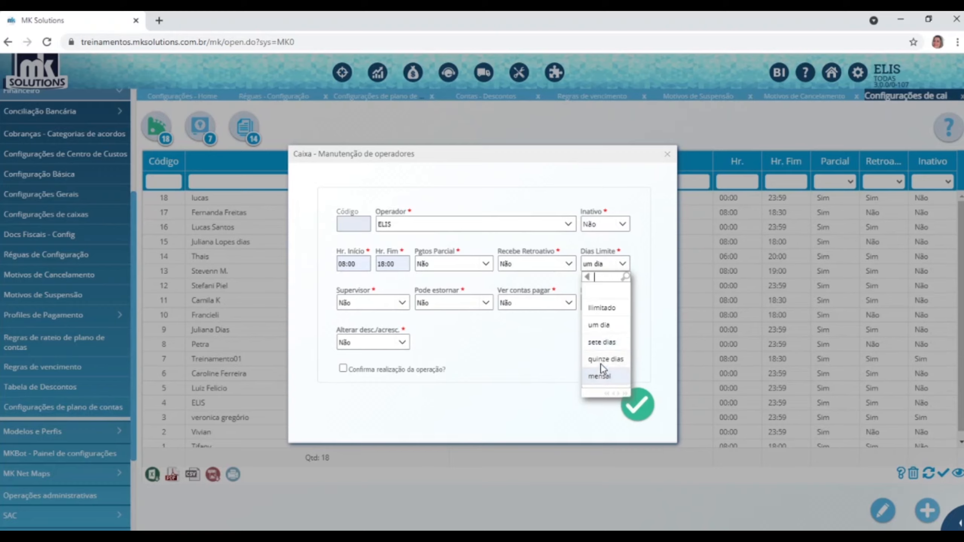
{"action": "left_click", "coordinate": [603, 307]}
{"action": "left_click", "coordinate": [623, 269]}
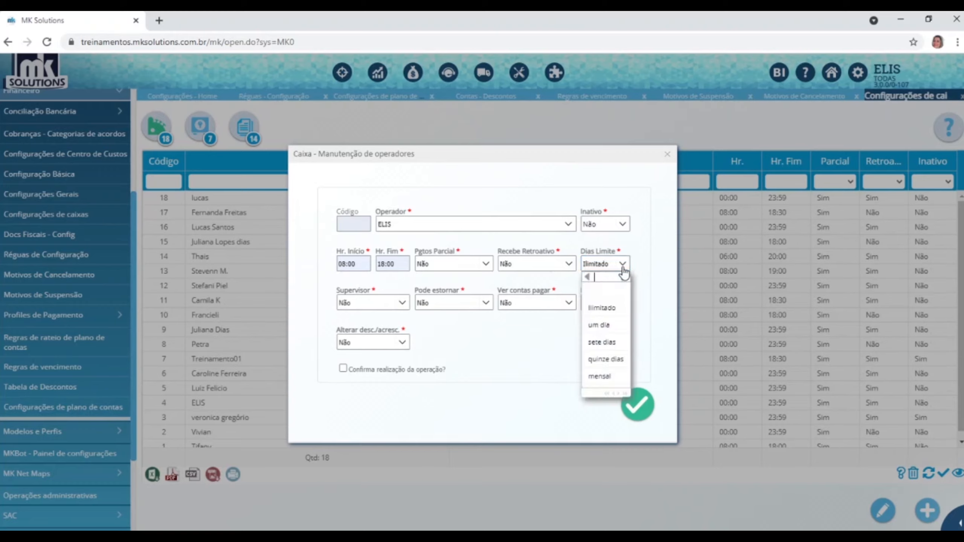
{"action": "left_click", "coordinate": [600, 325]}
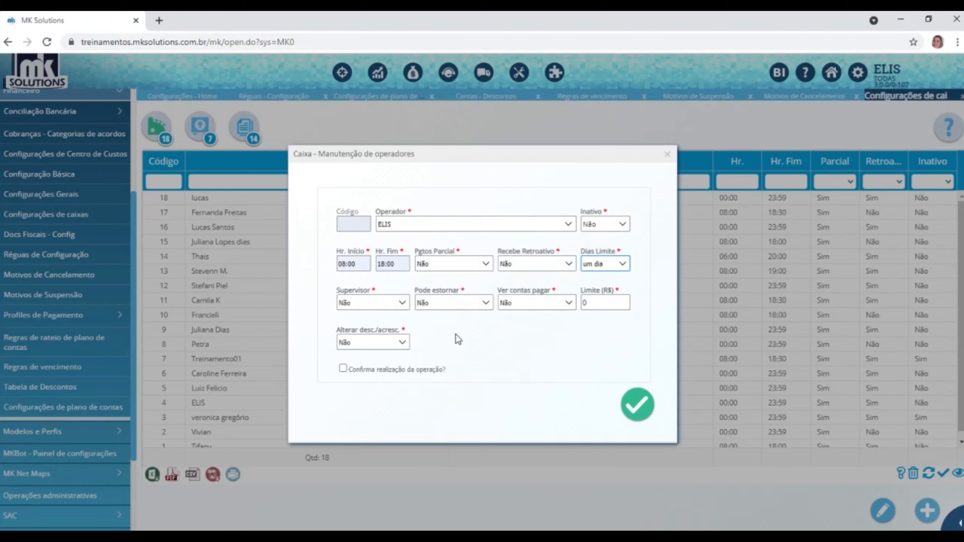
Review the choices for the operator's Supervisor and Pode estornar permissions
{"action": "left_click", "coordinate": [402, 304]}
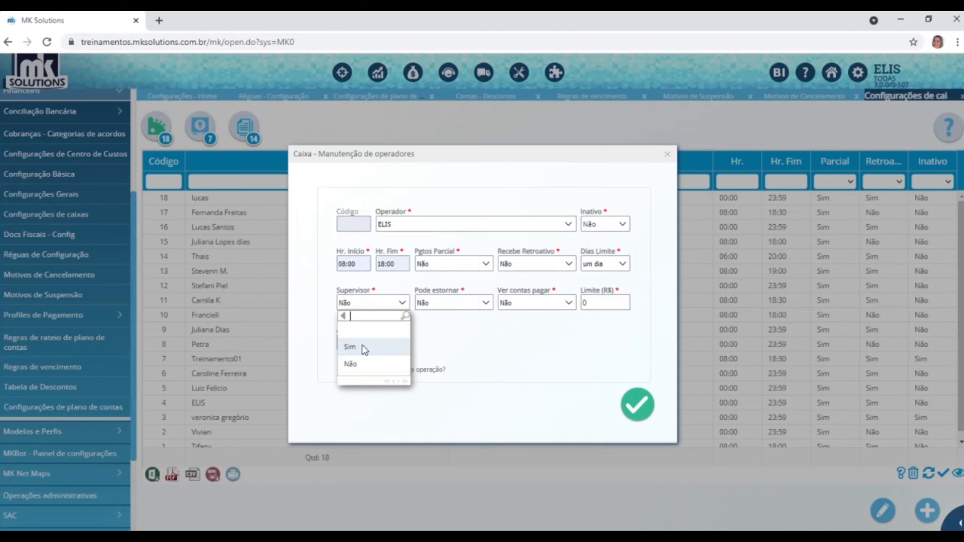
{"action": "left_click", "coordinate": [486, 303]}
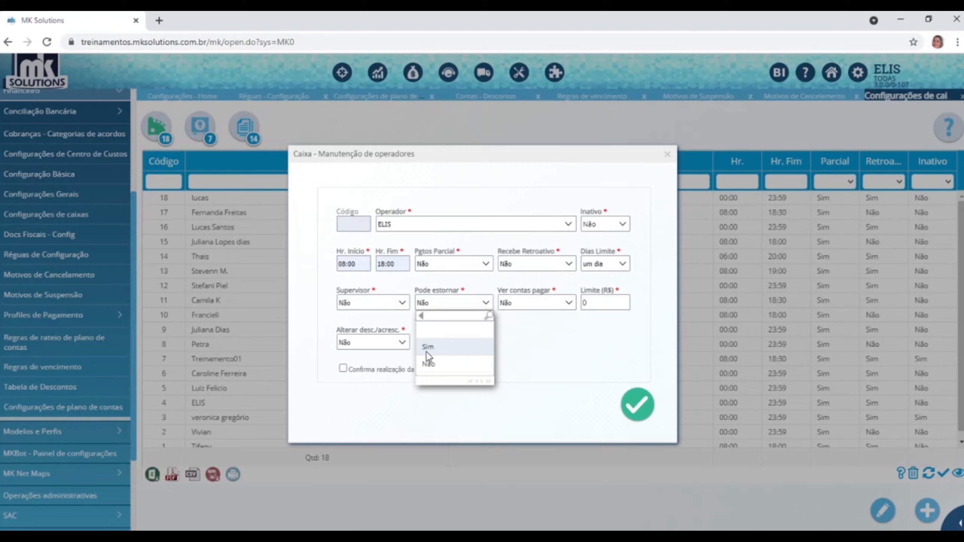
{"action": "left_click", "coordinate": [535, 304]}
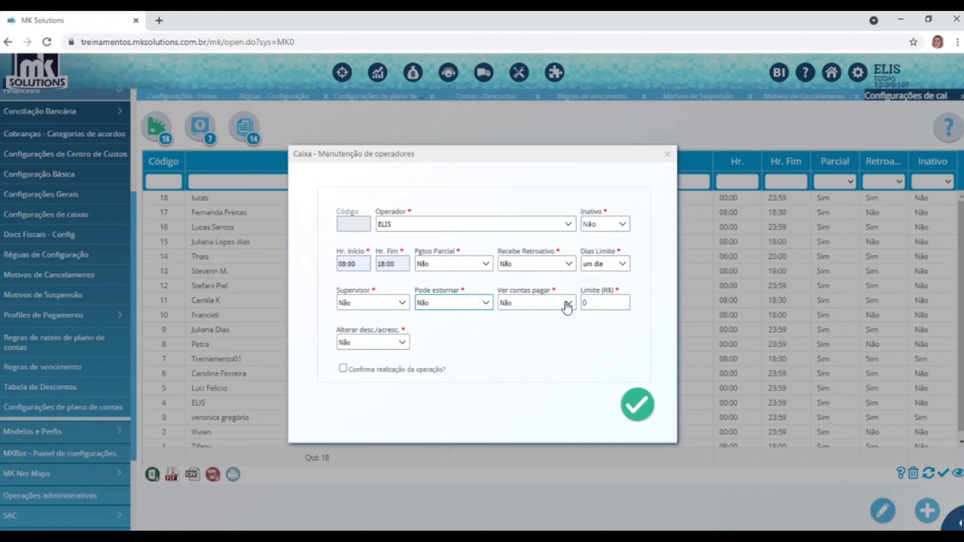
Set the operator's Limite (R$) to 2000 and close the form without saving
{"action": "left_click", "coordinate": [616, 304]}
{"action": "type", "text": "000"}
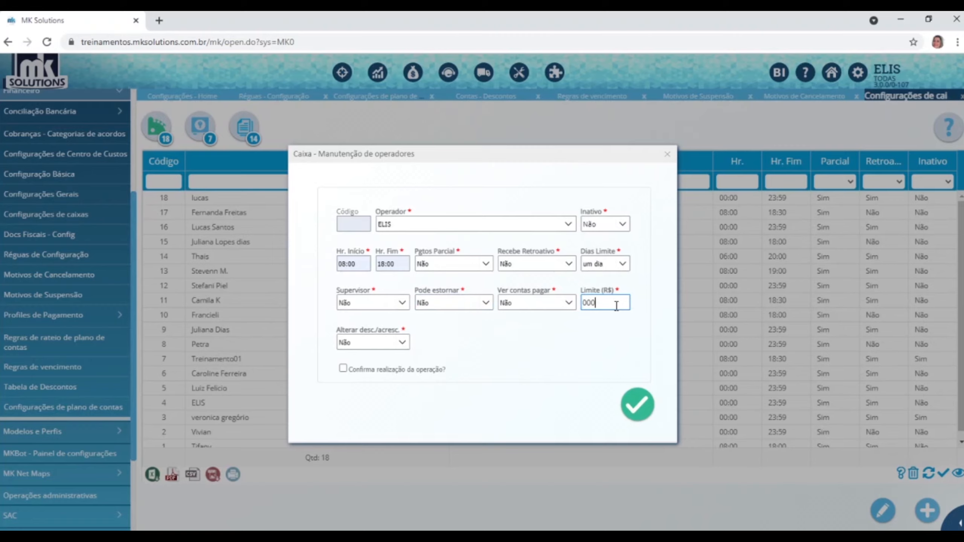
{"action": "key", "text": "Home"}
{"action": "type", "text": "2"}
{"action": "left_click", "coordinate": [619, 302]}
{"action": "left_click", "coordinate": [667, 154]}
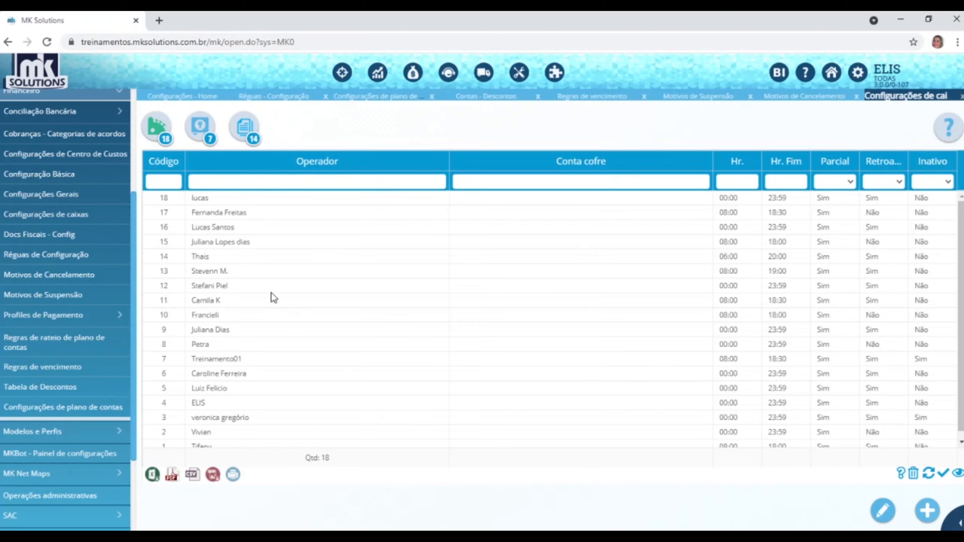
In the list of cofres, start a new one described as Cofre geral for all companies, and close the form without saving
{"action": "left_click", "coordinate": [203, 128]}
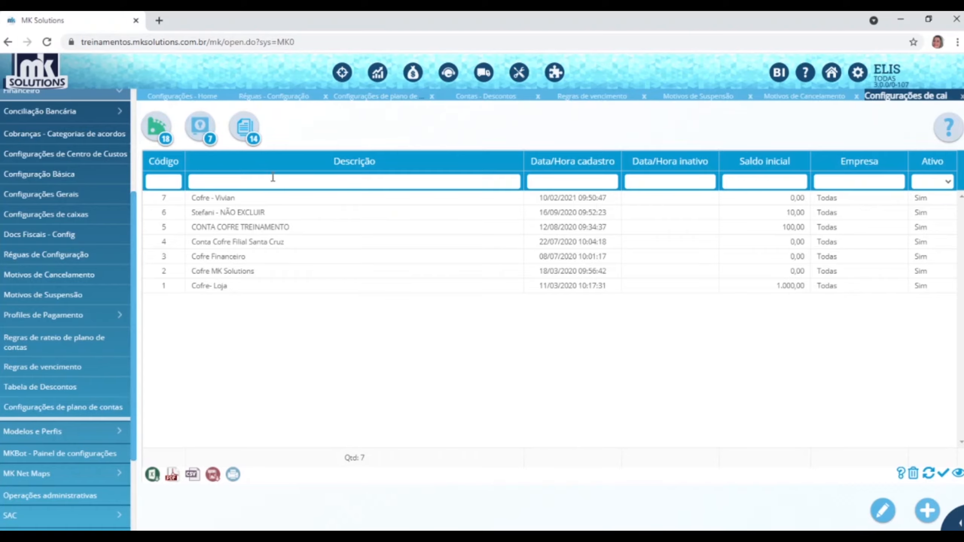
{"action": "left_click", "coordinate": [926, 511]}
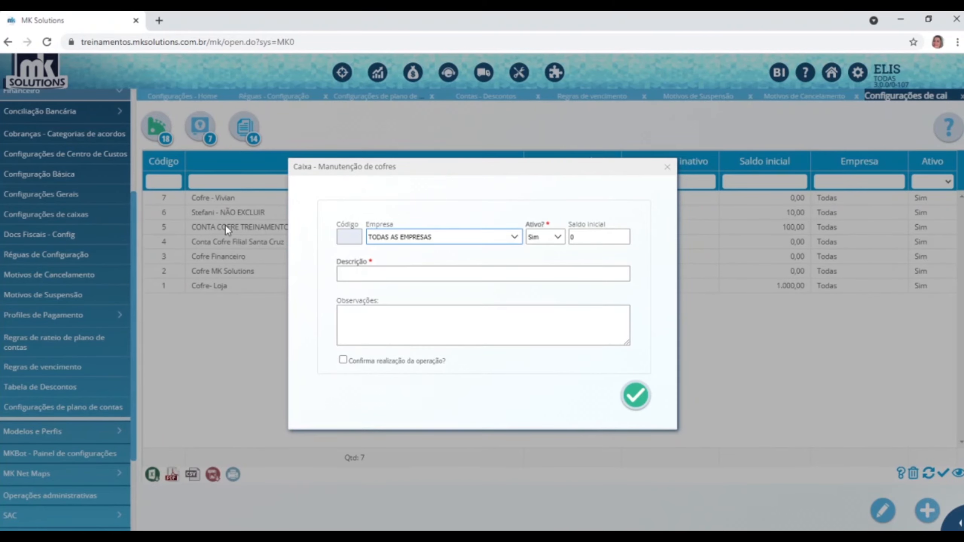
{"action": "left_click", "coordinate": [422, 274]}
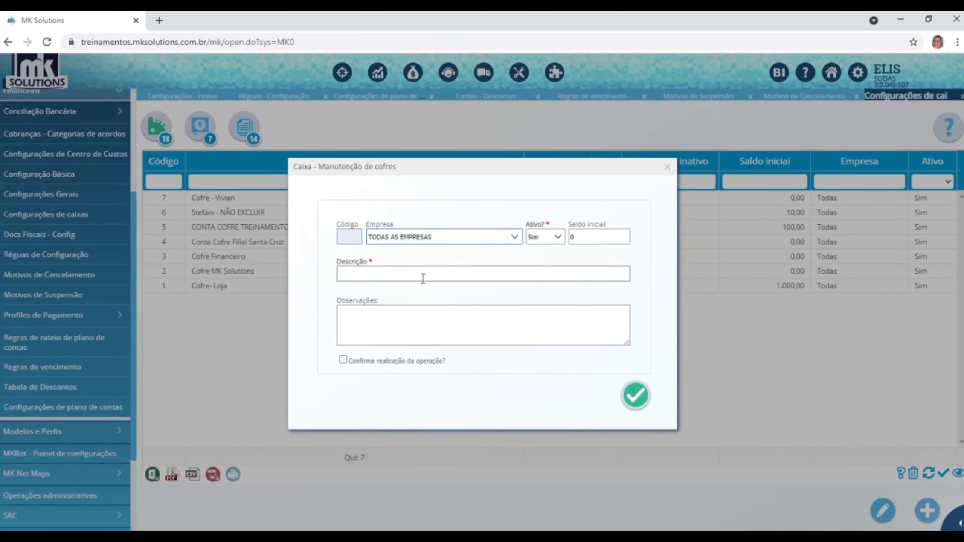
{"action": "left_click", "coordinate": [385, 321]}
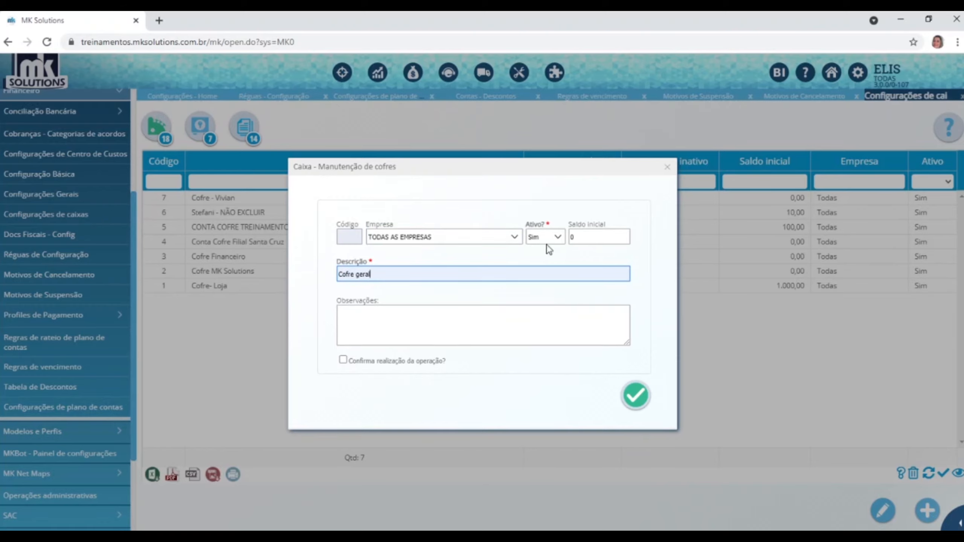
{"action": "left_click", "coordinate": [616, 243]}
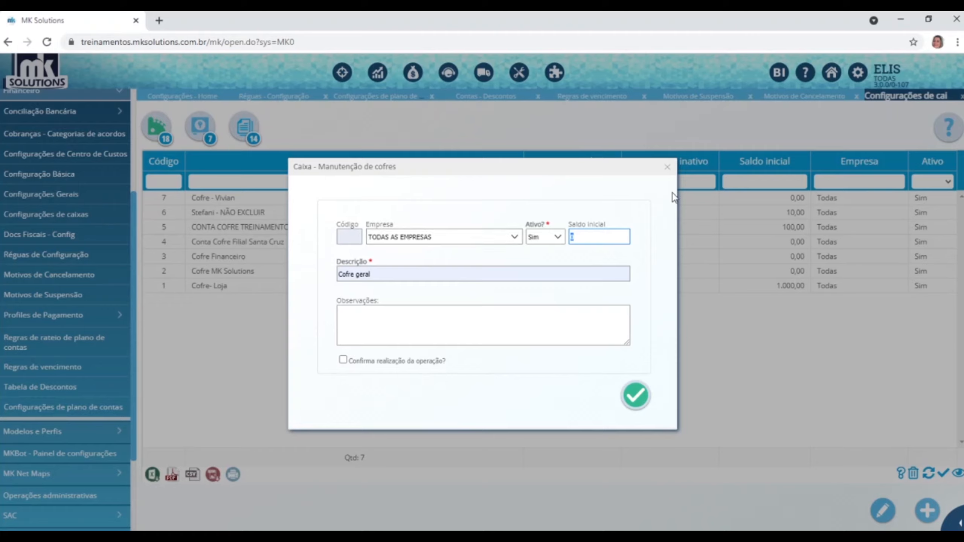
{"action": "left_click", "coordinate": [667, 167]}
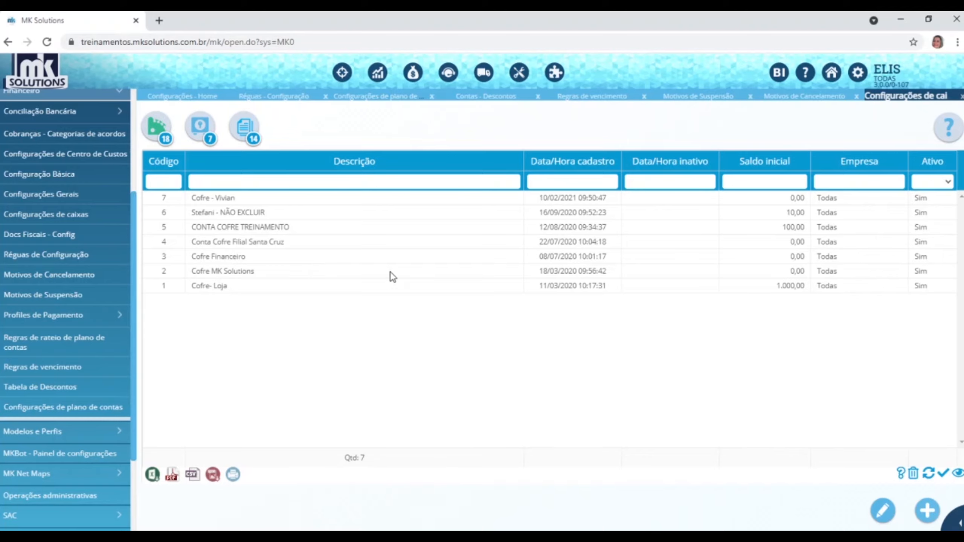
In the receipt profiles list, start a new profile named Liquidação with the profile type Liquidação de fatura
{"action": "left_click", "coordinate": [241, 128]}
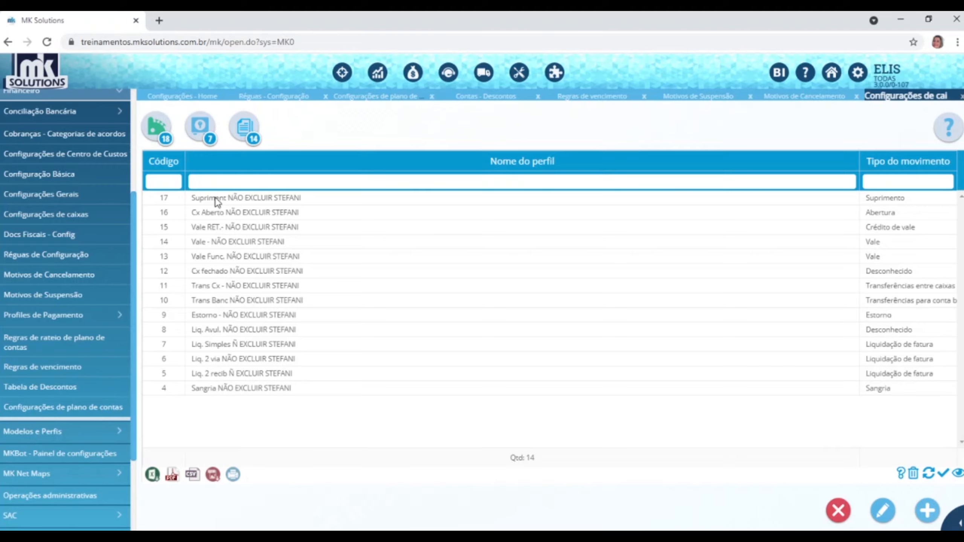
{"action": "left_click", "coordinate": [925, 511]}
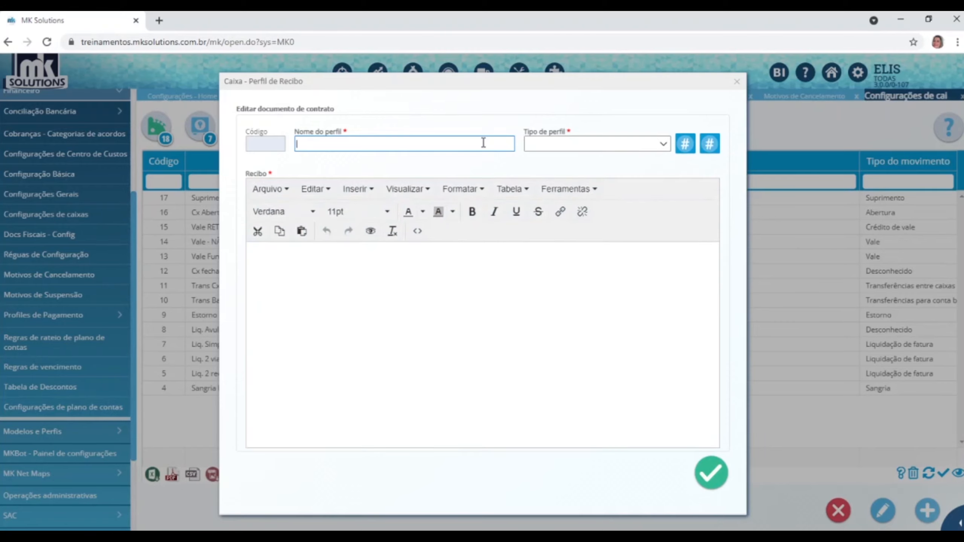
{"action": "type", "text": "Liquidação"}
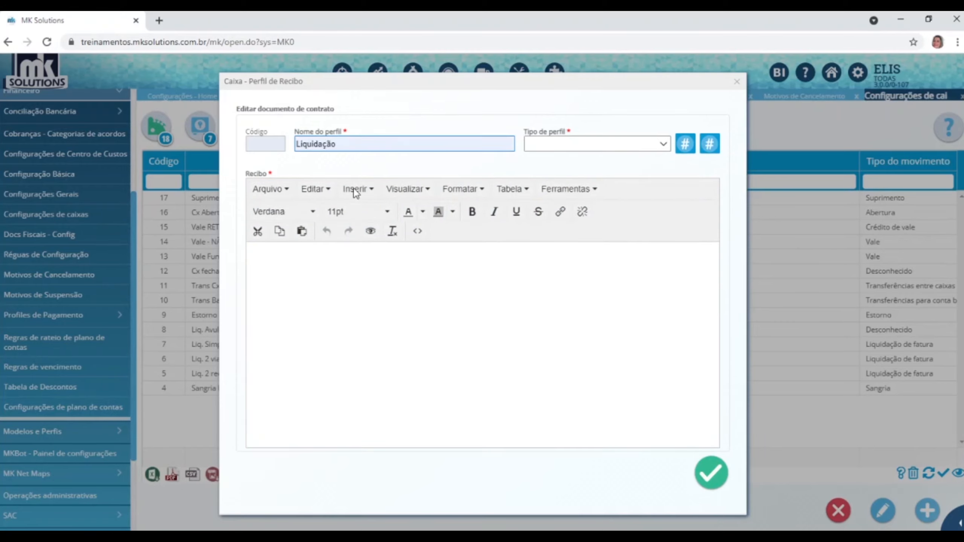
{"action": "left_click", "coordinate": [663, 144]}
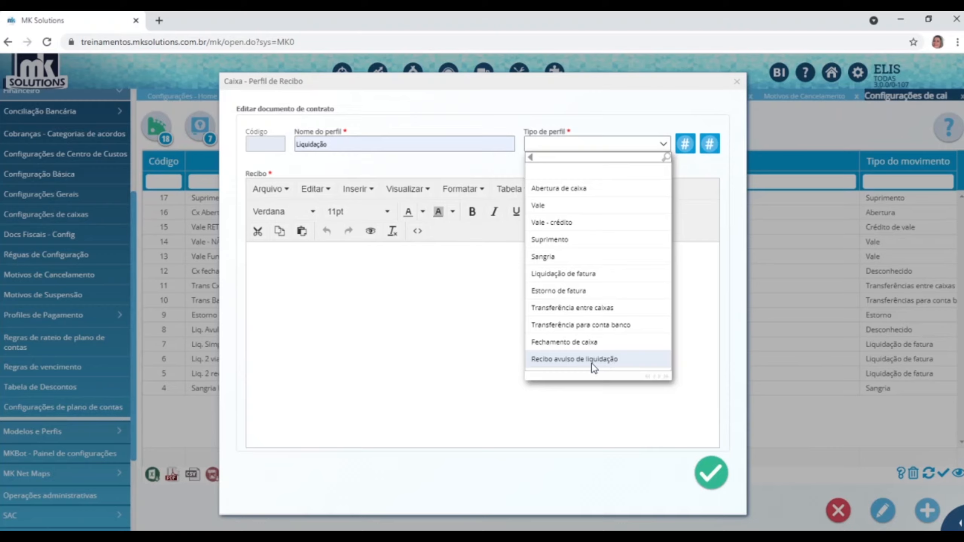
{"action": "left_click", "coordinate": [552, 274]}
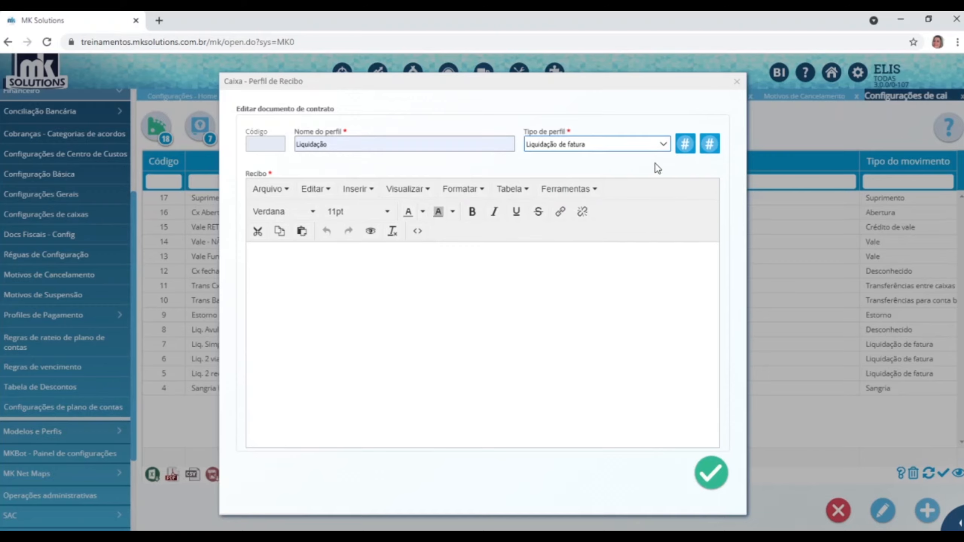
Examine the list of wildcards available for the receipt profile text, and close it
{"action": "left_click", "coordinate": [685, 143]}
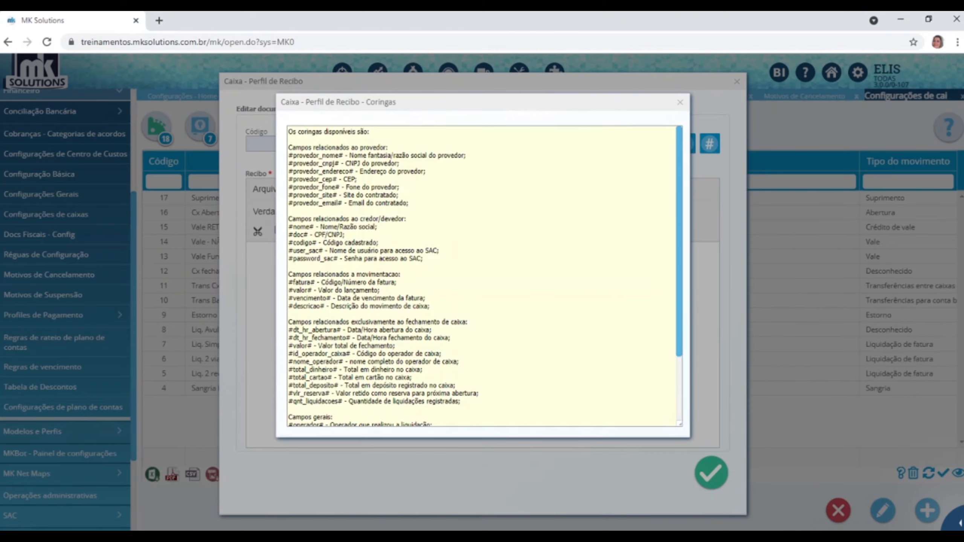
{"action": "scroll", "coordinate": [419, 258], "scroll_direction": "down", "scroll_amount": 3}
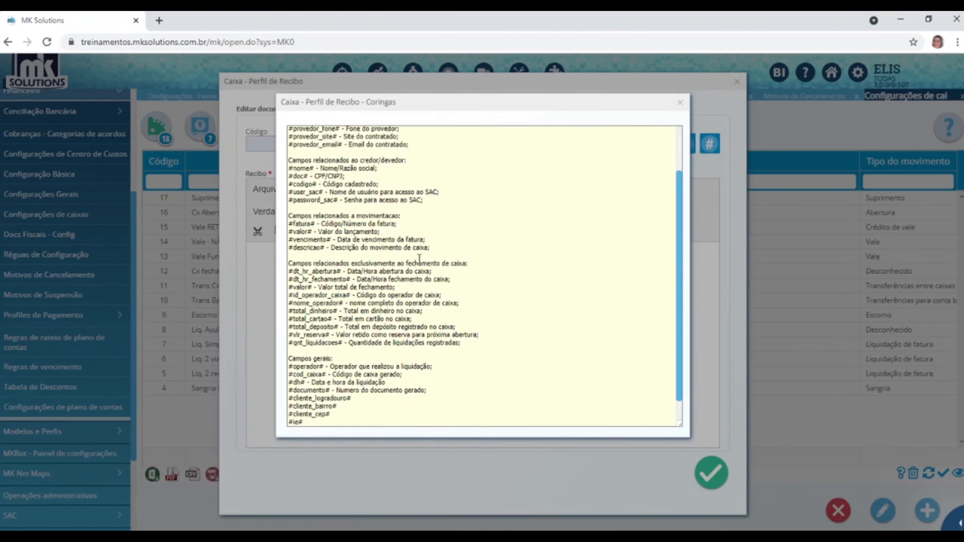
{"action": "scroll", "coordinate": [419, 258], "scroll_direction": "up", "scroll_amount": 3}
{"action": "scroll", "coordinate": [420, 259], "scroll_direction": "down", "scroll_amount": 4}
{"action": "scroll", "coordinate": [441, 273], "scroll_direction": "up", "scroll_amount": 3}
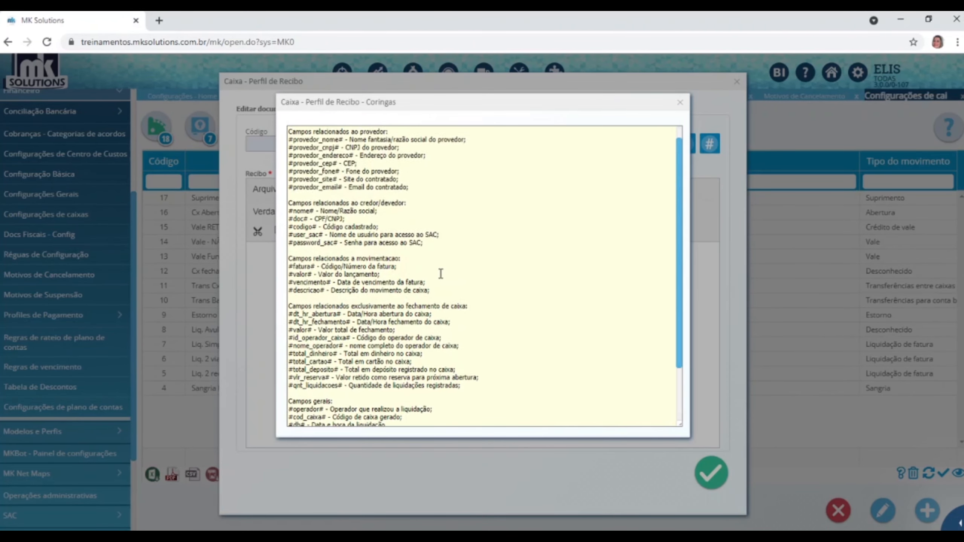
{"action": "scroll", "coordinate": [441, 274], "scroll_direction": "up", "scroll_amount": 1}
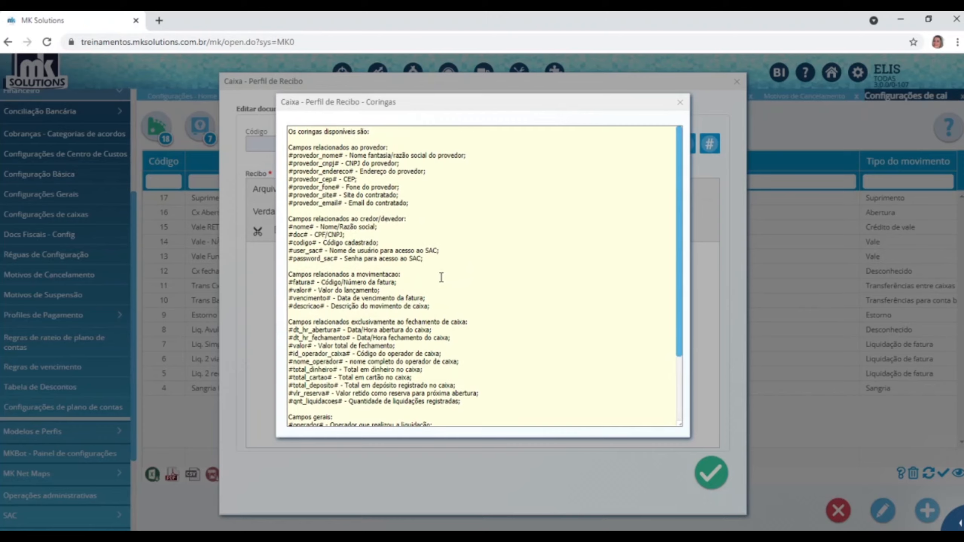
{"action": "left_click", "coordinate": [681, 104]}
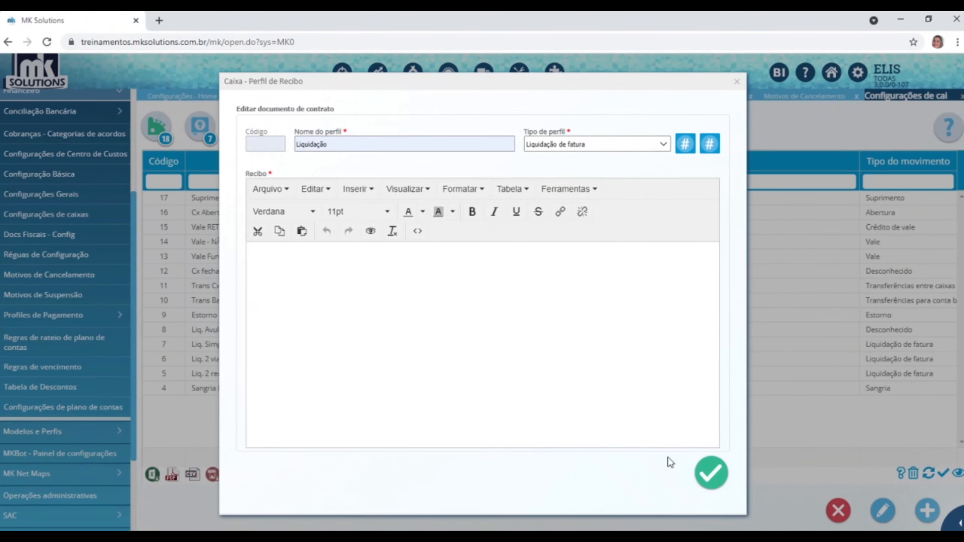
Discard the new receipt profile, examine the receipt text of the existing Liq. 2 via profile, and close it without saving
{"action": "left_click", "coordinate": [737, 82]}
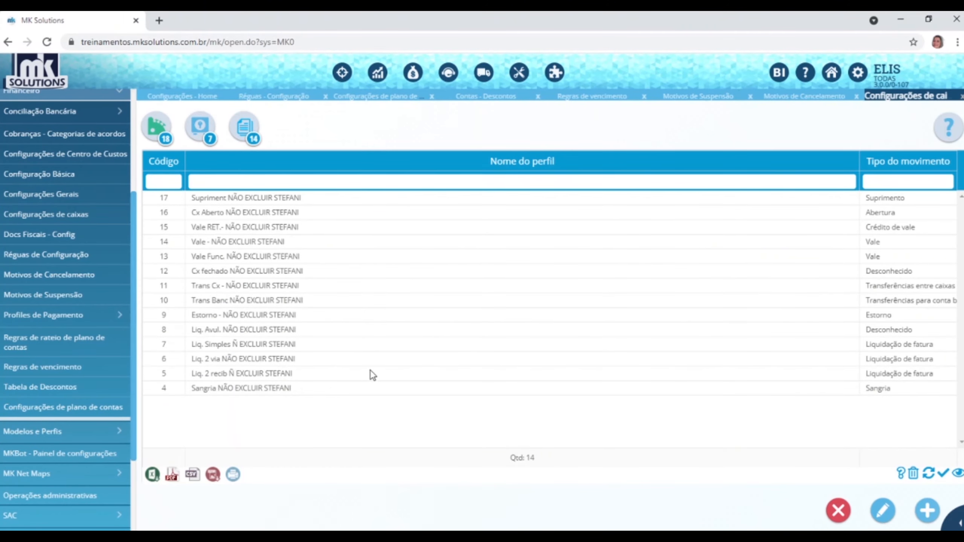
{"action": "left_click", "coordinate": [263, 362]}
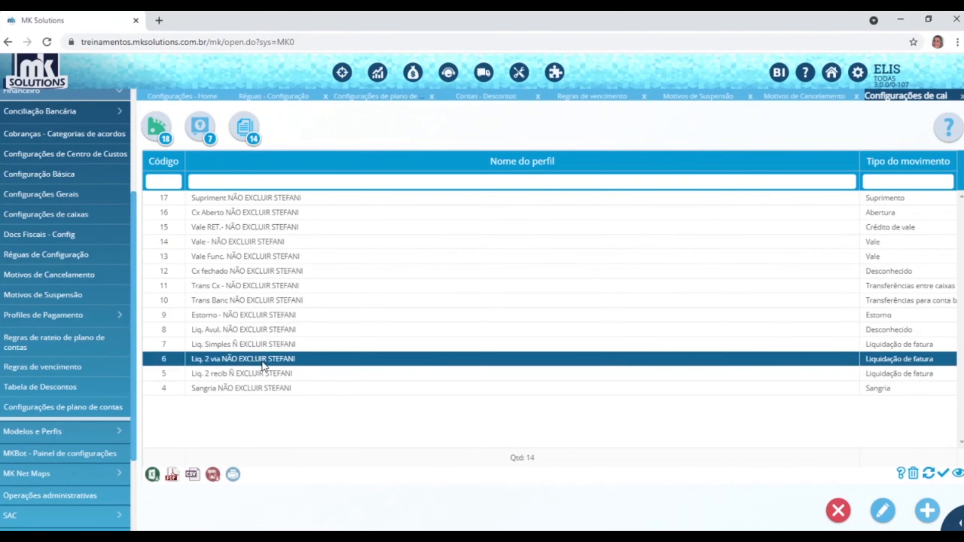
{"action": "left_click", "coordinate": [883, 511]}
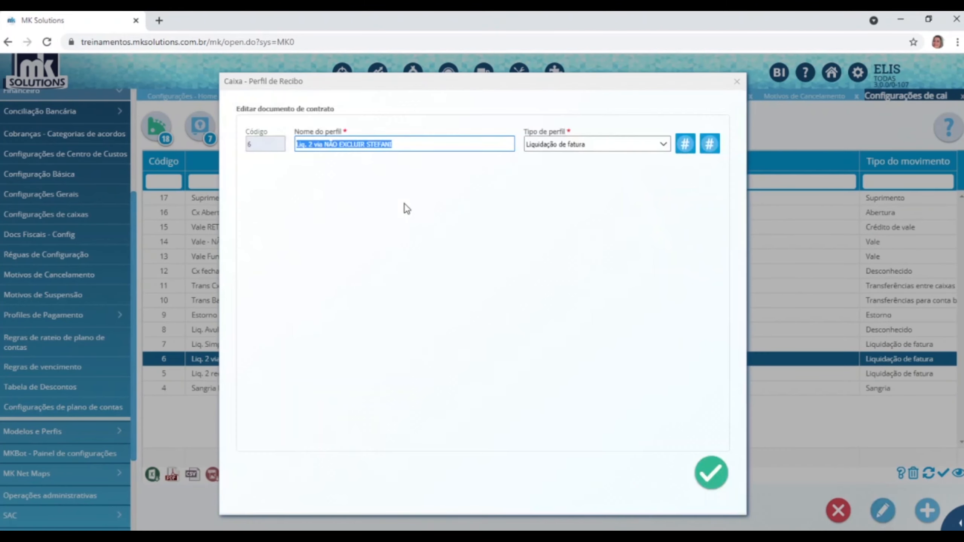
{"action": "scroll", "coordinate": [414, 320], "scroll_direction": "down", "scroll_amount": 3}
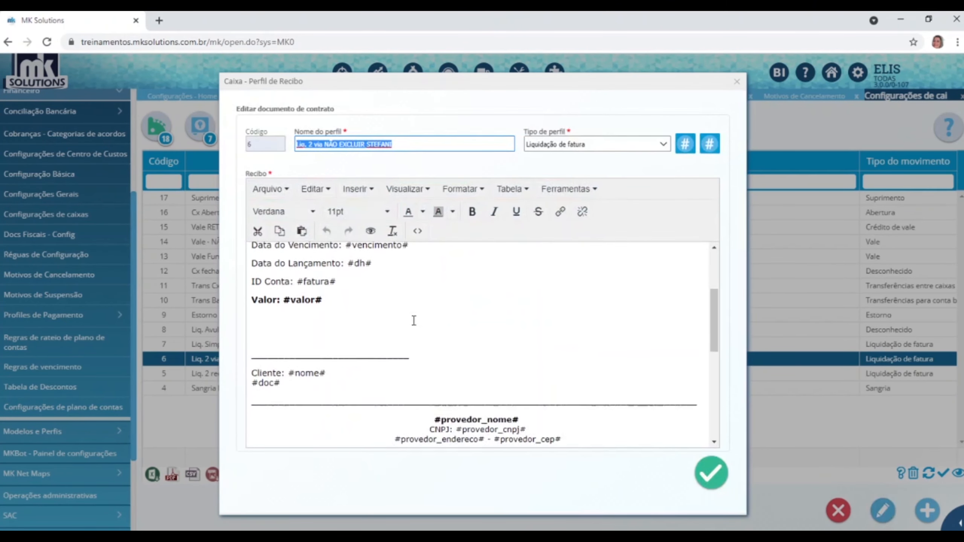
{"action": "scroll", "coordinate": [413, 323], "scroll_direction": "down", "scroll_amount": 6}
{"action": "scroll", "coordinate": [406, 389], "scroll_direction": "up", "scroll_amount": 5}
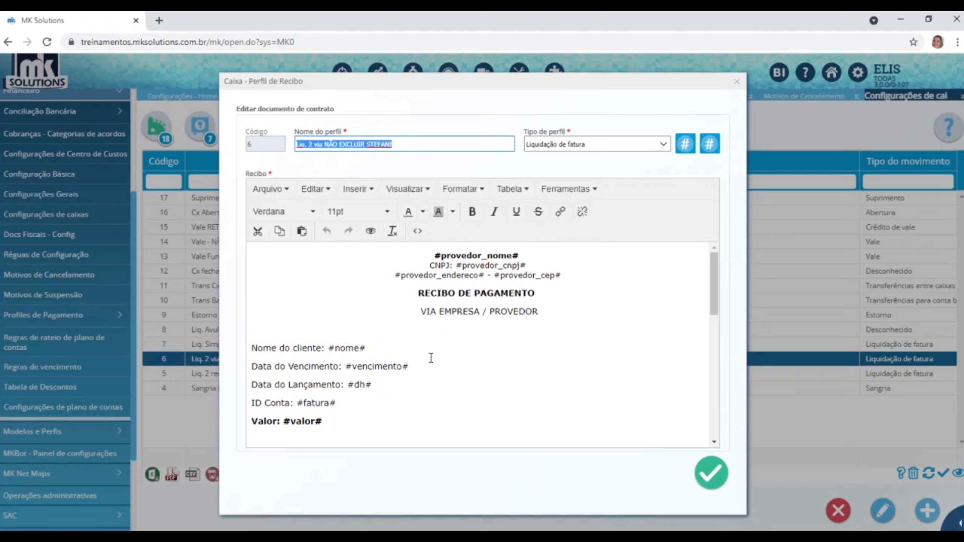
{"action": "key", "text": "Tab"}
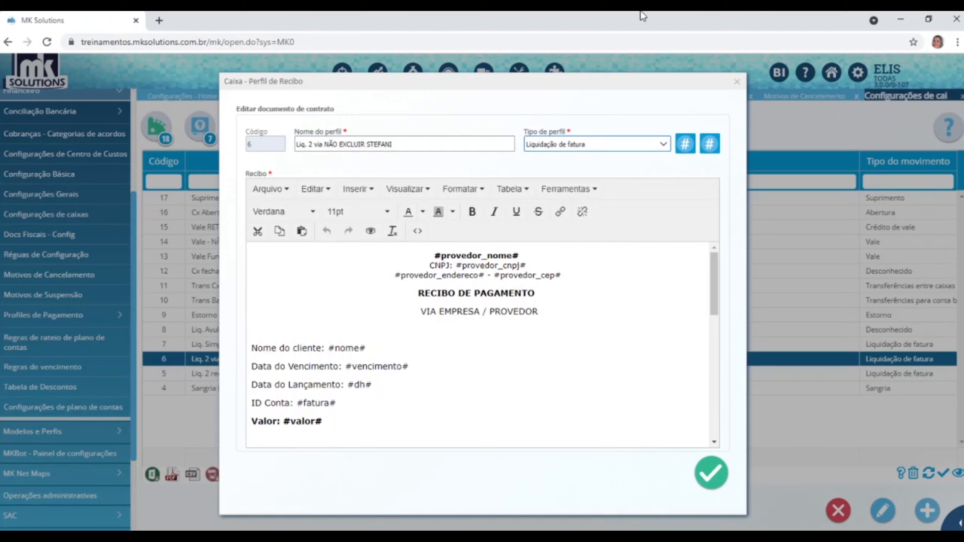
{"action": "left_click", "coordinate": [737, 82]}
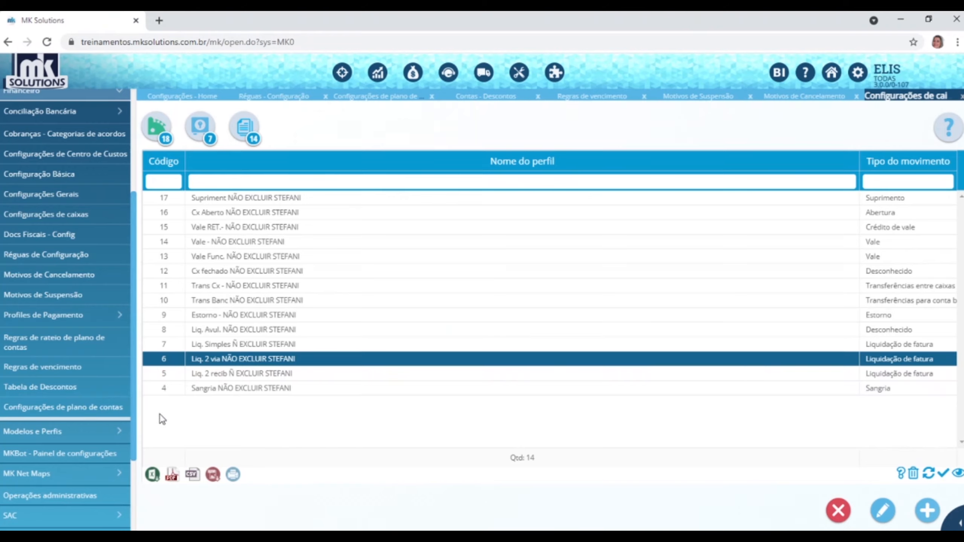
Open the account registration list (Cadastro de Contas) of the bank reconciliation settings
{"action": "scroll", "coordinate": [107, 312], "scroll_direction": "up", "scroll_amount": 5}
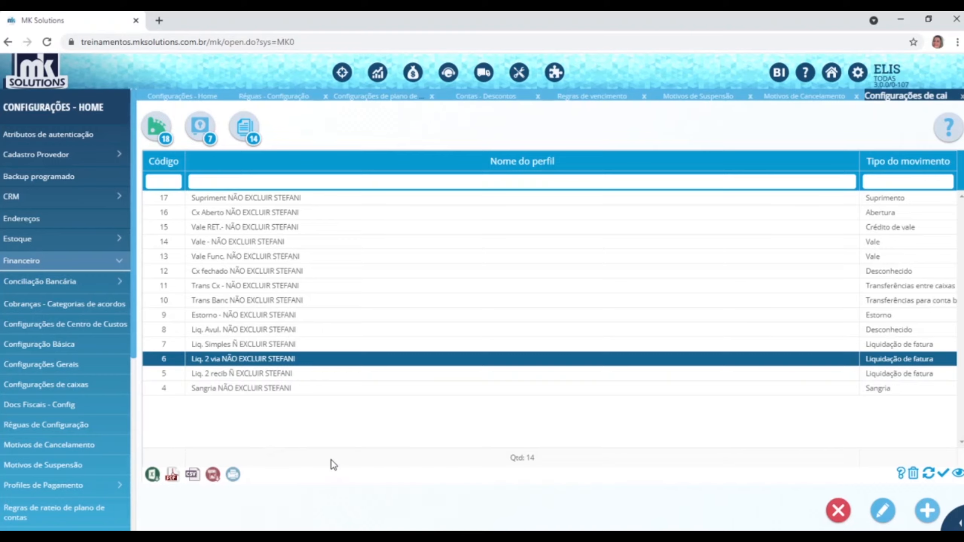
{"action": "left_click", "coordinate": [71, 283]}
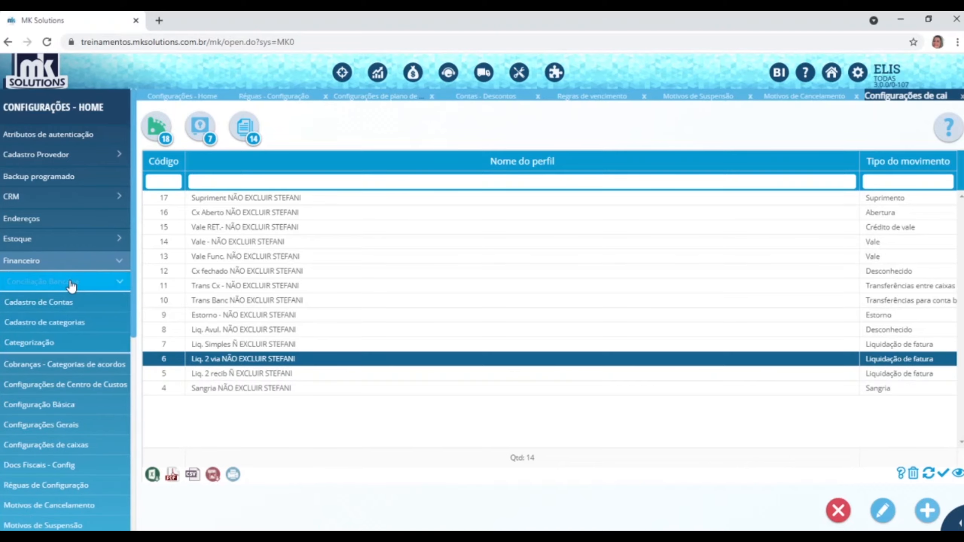
{"action": "left_click", "coordinate": [55, 308]}
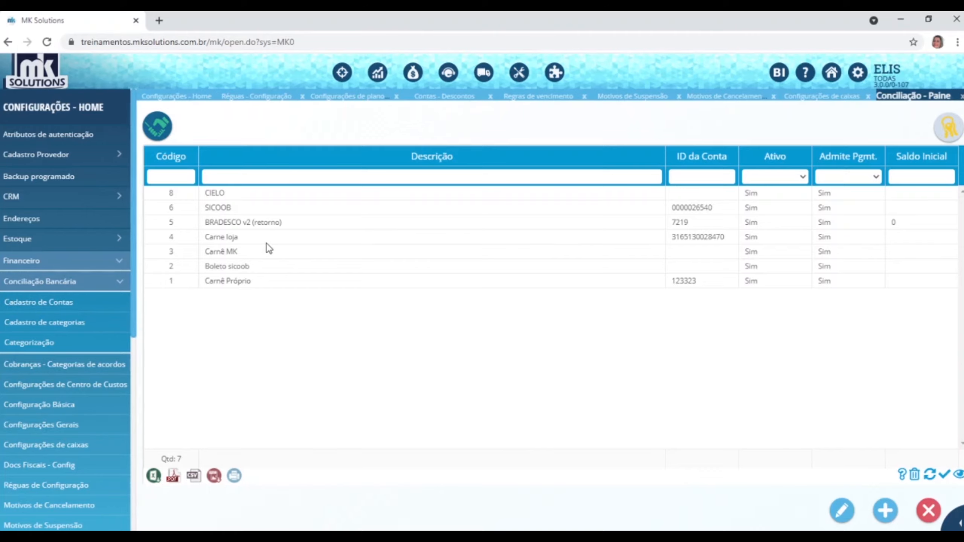
Try to register a new reconciliation account with the SICOOB profile, active and admitting payments, and close the form
{"action": "left_click", "coordinate": [885, 510]}
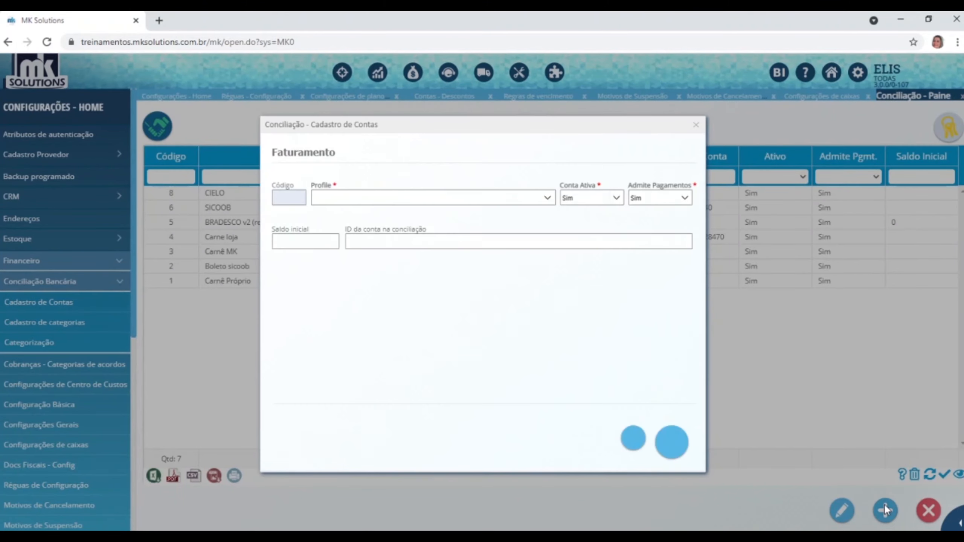
{"action": "left_click", "coordinate": [546, 197]}
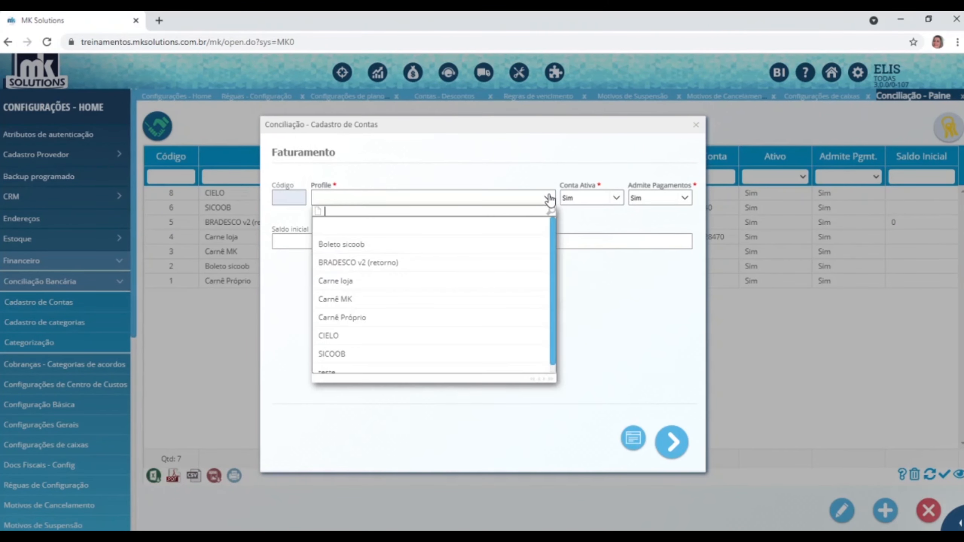
{"action": "left_click", "coordinate": [351, 353]}
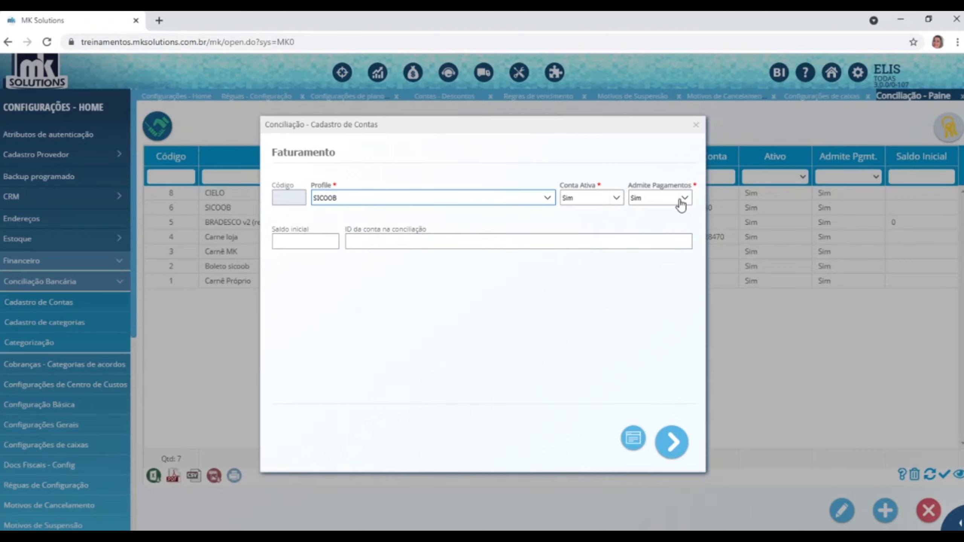
{"action": "left_click", "coordinate": [300, 241]}
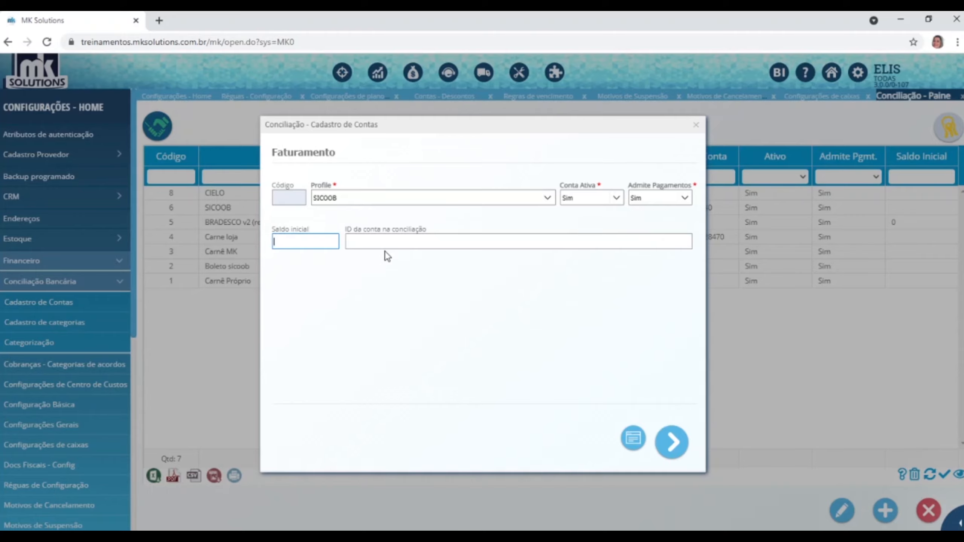
{"action": "left_click", "coordinate": [396, 238]}
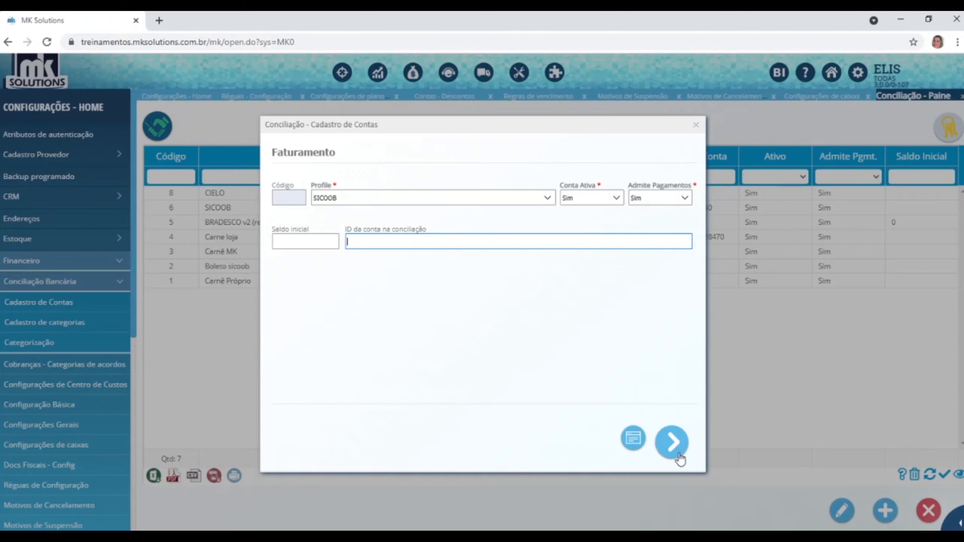
{"action": "left_click", "coordinate": [672, 443]}
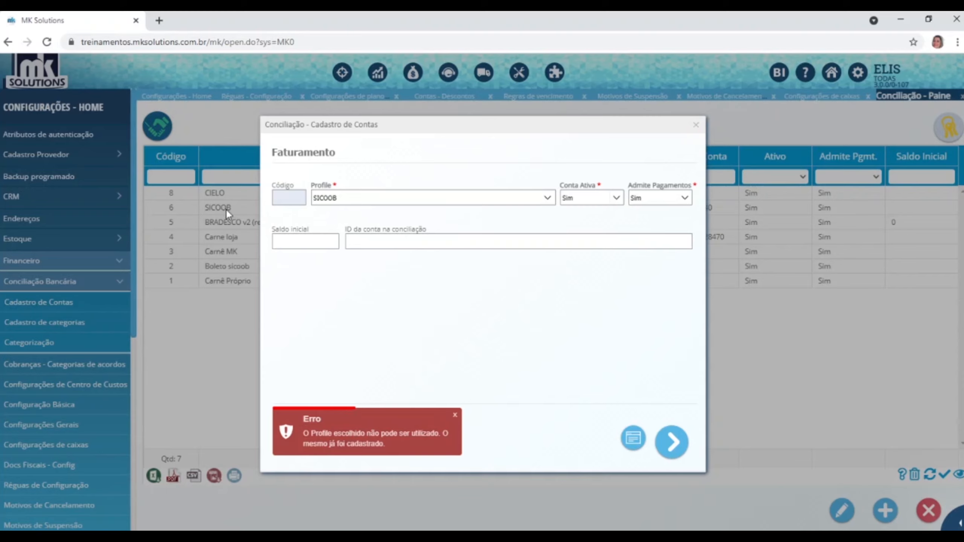
{"action": "left_click", "coordinate": [696, 125]}
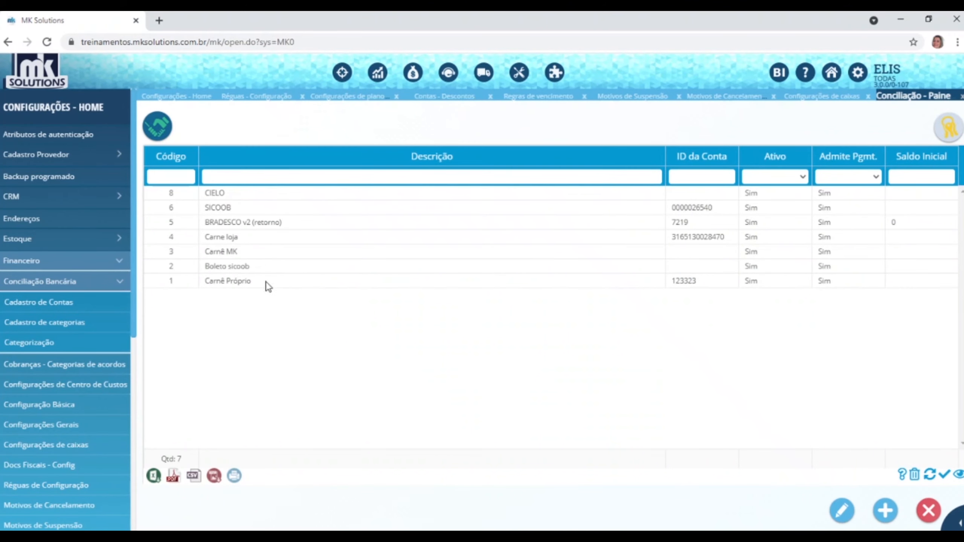
Examine the existing SICOOB reconciliation account's billing data and additional linked profiles, and close it without saving
{"action": "left_click", "coordinate": [246, 208]}
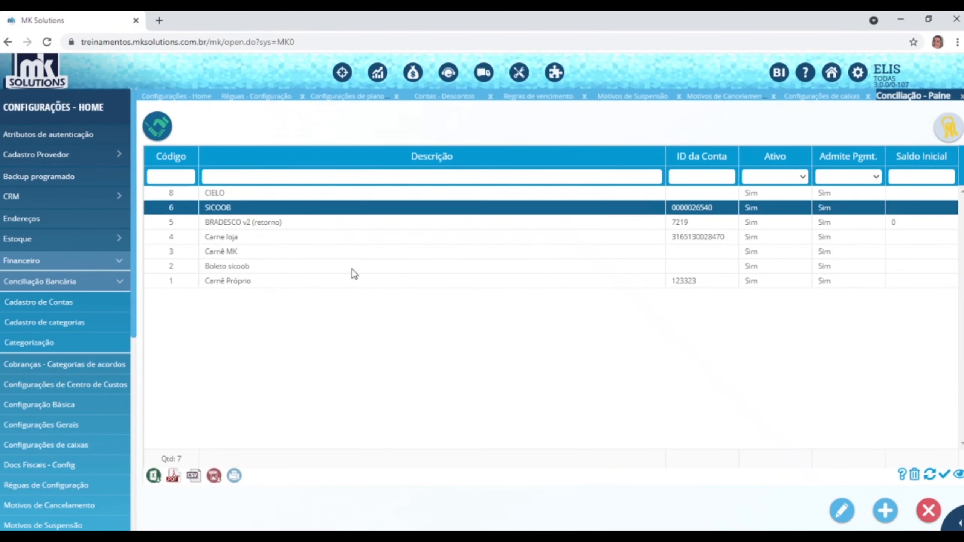
{"action": "left_click", "coordinate": [841, 513]}
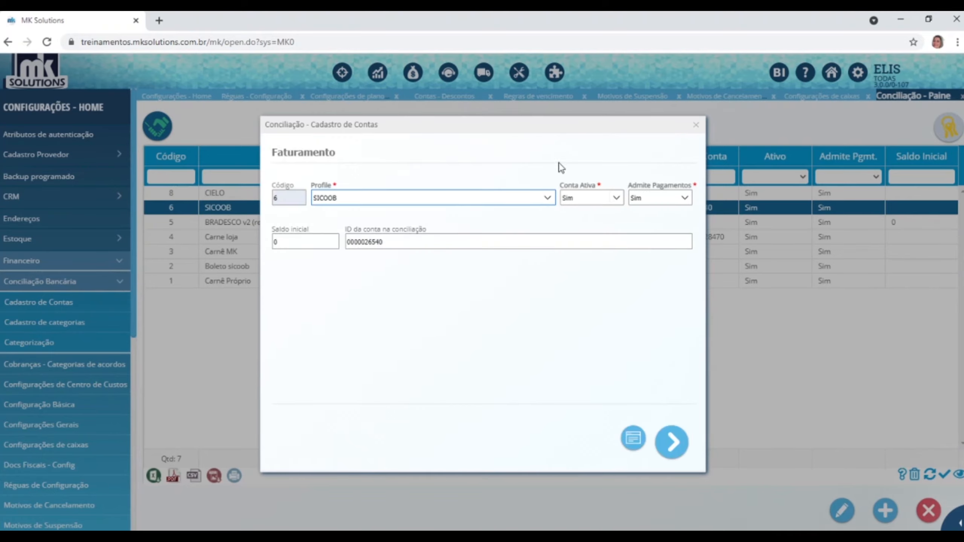
{"action": "left_click", "coordinate": [672, 442]}
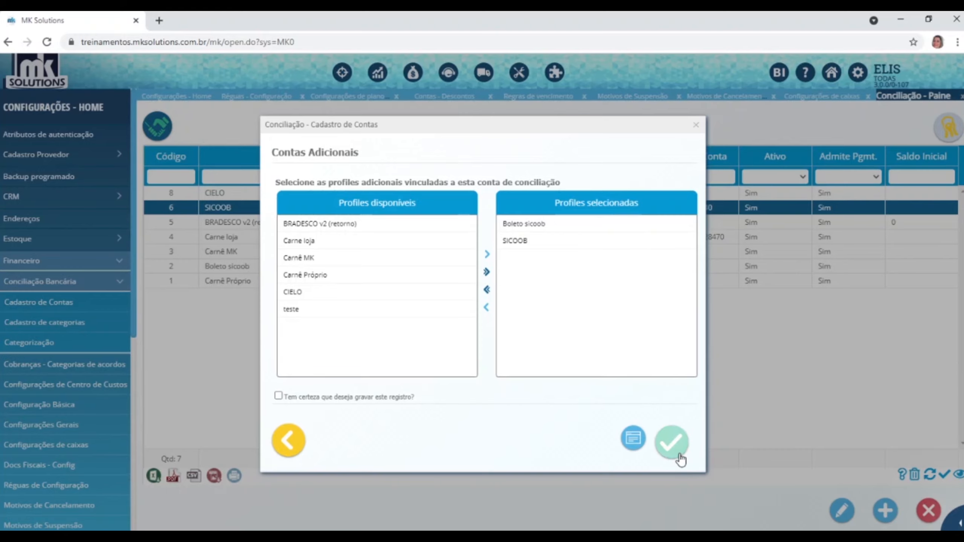
{"action": "left_click", "coordinate": [696, 125]}
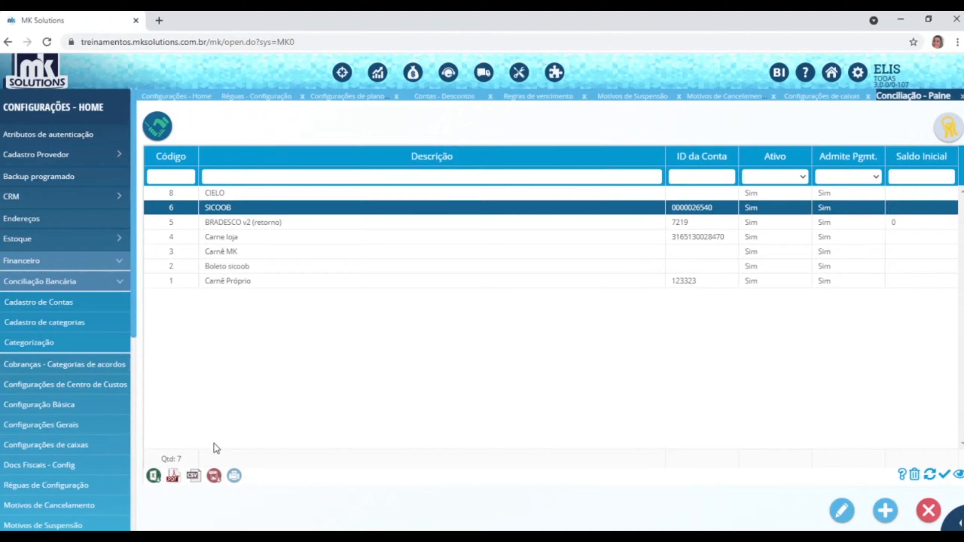
Open the basic financial configuration for editing and set the default due-date rule to Vencimento 10
{"action": "left_click", "coordinate": [55, 405]}
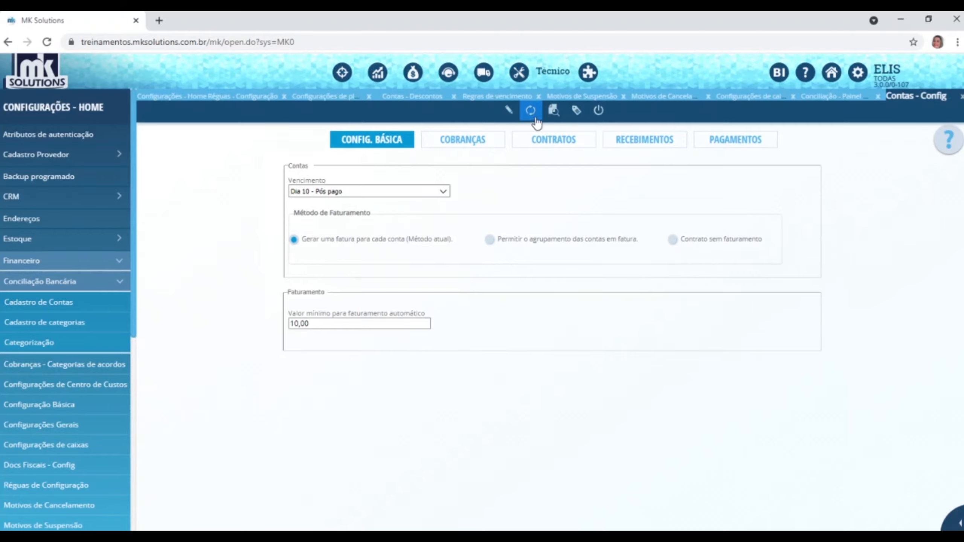
{"action": "left_click", "coordinate": [510, 110]}
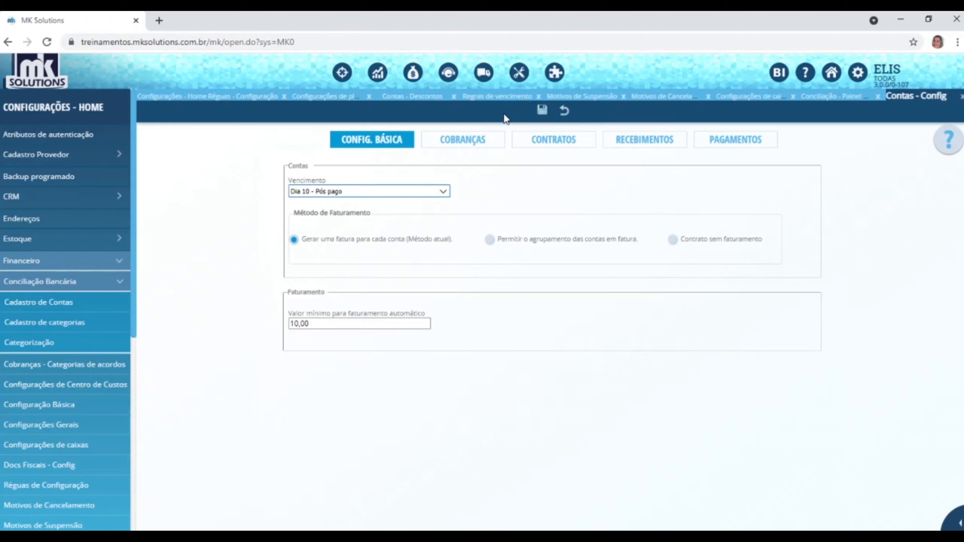
{"action": "left_click", "coordinate": [443, 191]}
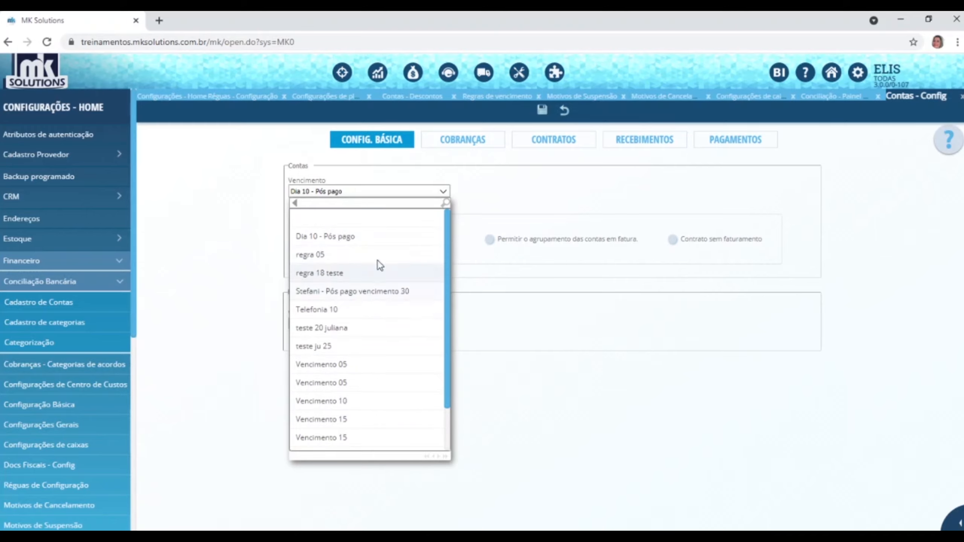
{"action": "scroll", "coordinate": [341, 391], "scroll_direction": "down", "scroll_amount": 2}
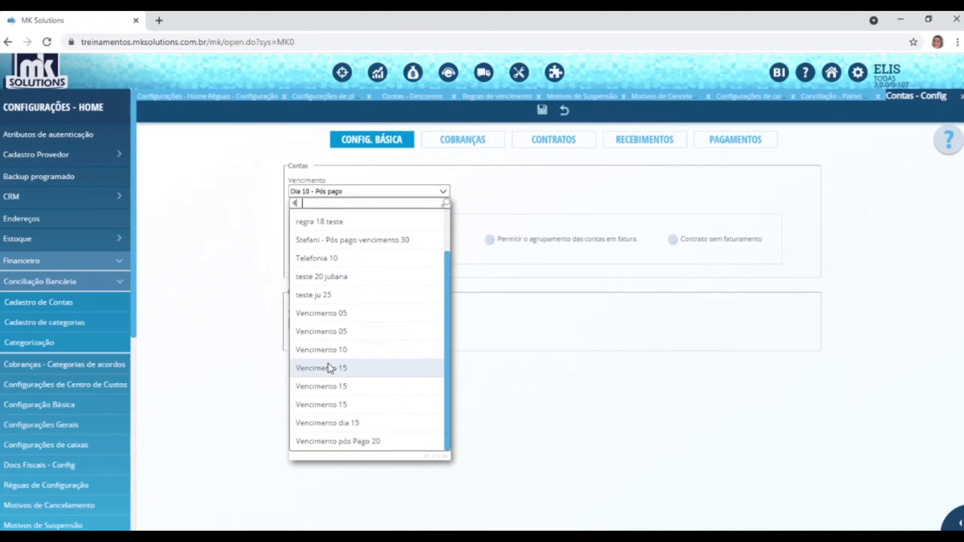
{"action": "left_click", "coordinate": [322, 350]}
{"action": "left_click", "coordinate": [322, 350]}
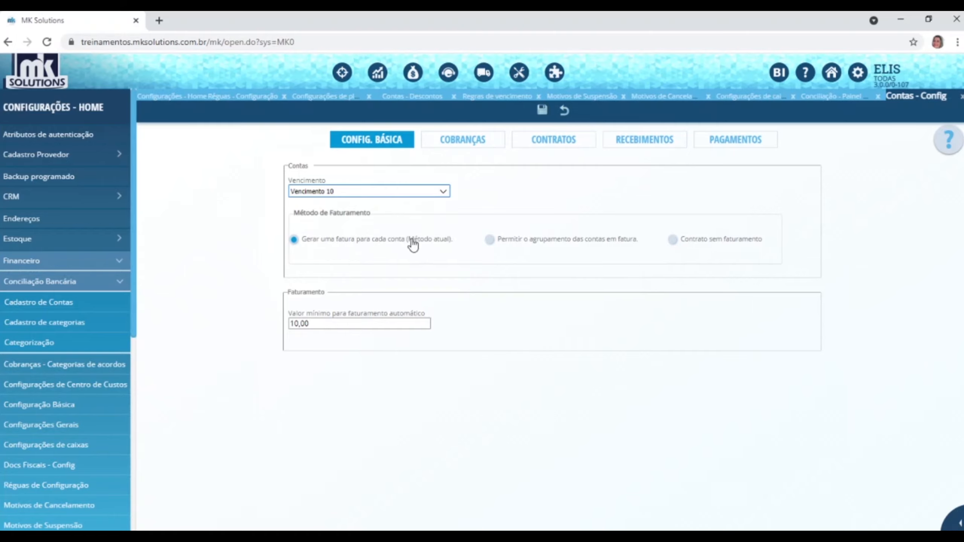
Review the billing method options and the minimum value for automatic billing, keeping Gerar uma fatura para cada conta selected
{"action": "left_click", "coordinate": [492, 241]}
{"action": "left_click", "coordinate": [673, 240]}
{"action": "left_click", "coordinate": [295, 240]}
{"action": "double_click", "coordinate": [374, 323]}
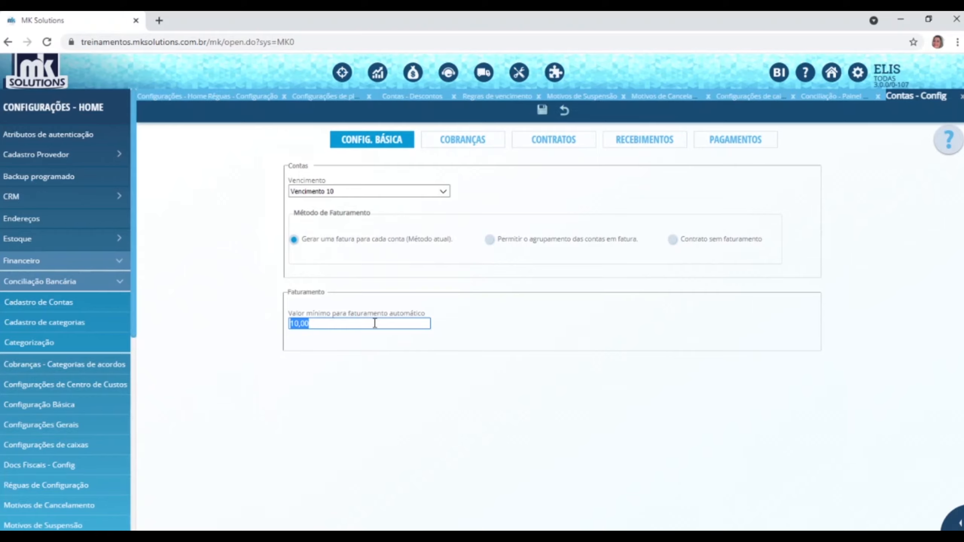
{"action": "left_click", "coordinate": [375, 323]}
Review the late-payment fine and daily surcharge percentages in the Cobranças settings
{"action": "left_click", "coordinate": [459, 141]}
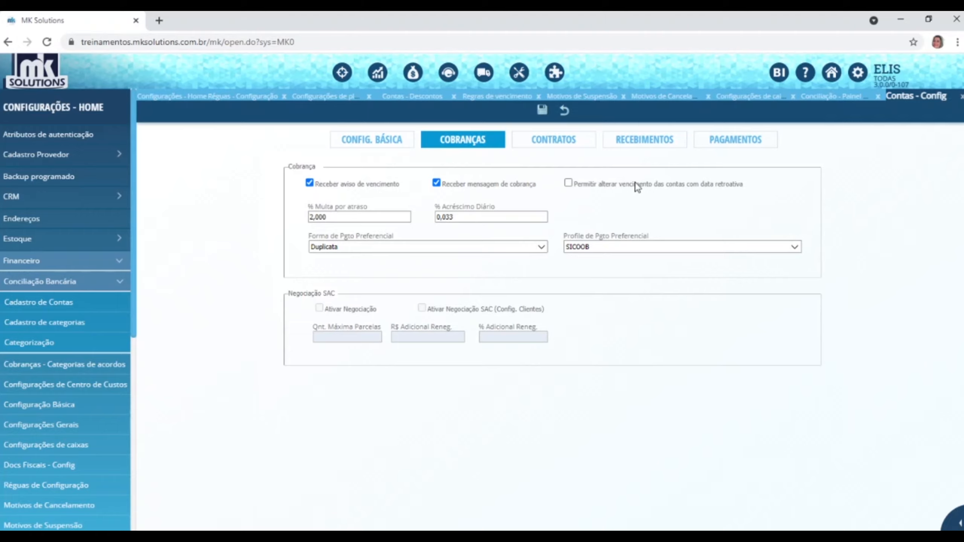
{"action": "left_click", "coordinate": [344, 217]}
{"action": "double_click", "coordinate": [343, 217]}
{"action": "double_click", "coordinate": [476, 216]}
Choose Duplicata as the preferred payment method and SICOOB as the preferred payment profile
{"action": "left_click", "coordinate": [541, 250]}
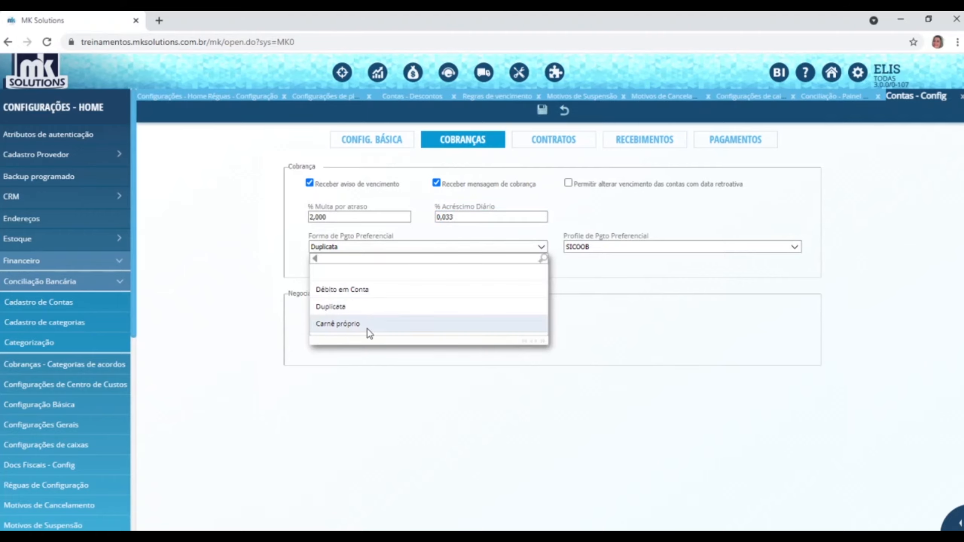
{"action": "left_click", "coordinate": [348, 307]}
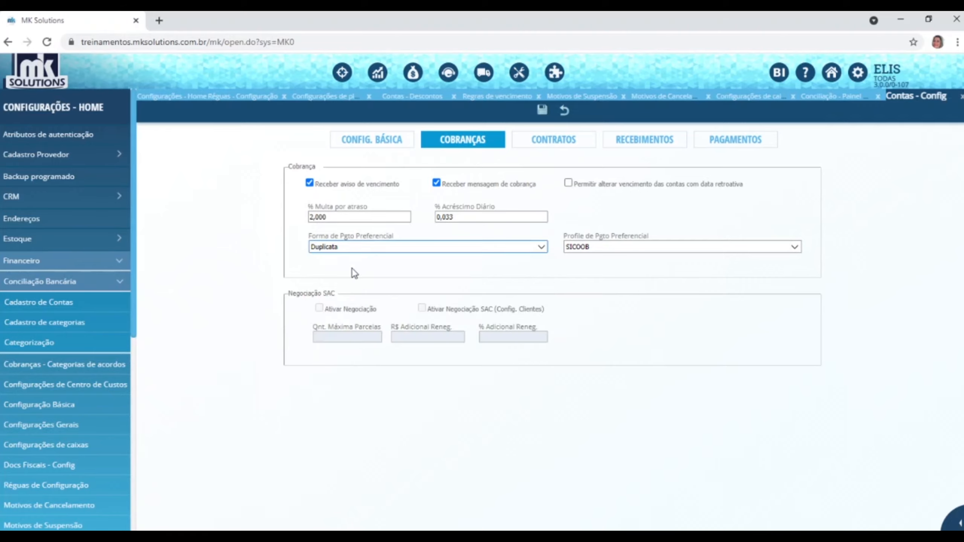
{"action": "left_click", "coordinate": [795, 247]}
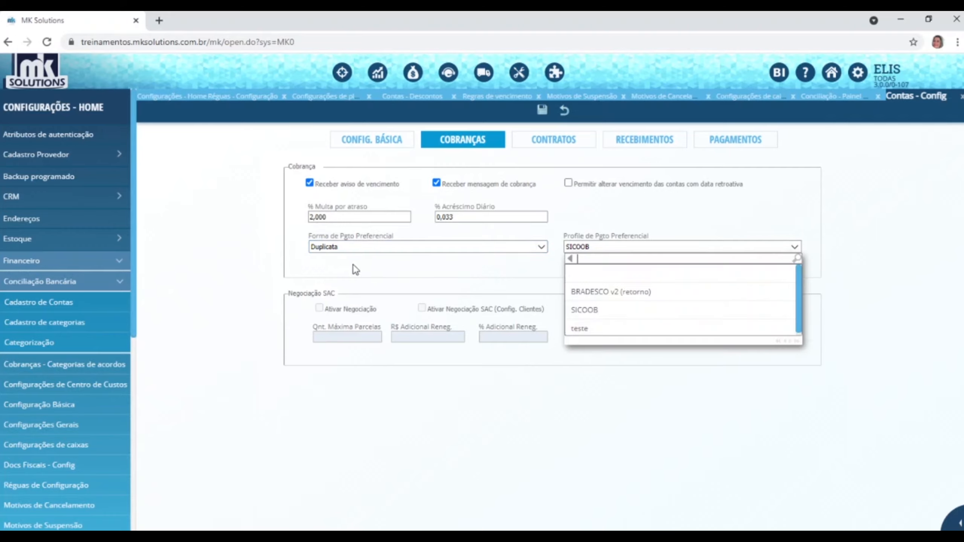
{"action": "left_click", "coordinate": [273, 251]}
{"action": "left_click", "coordinate": [797, 247]}
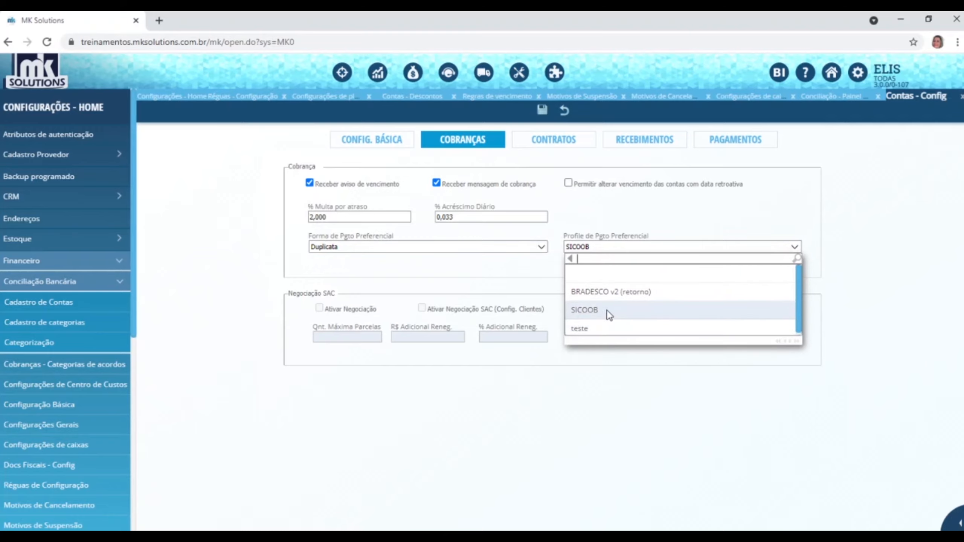
{"action": "left_click", "coordinate": [607, 311]}
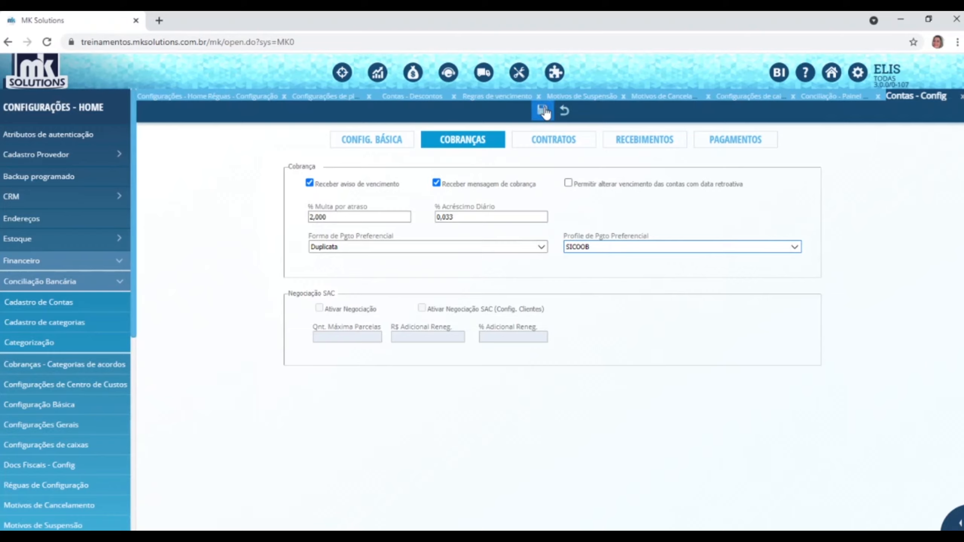
Review the contract billing defaults and set the contract creation assistant's Plano de contas to 01.00 - Mensalidade Radio
{"action": "left_click", "coordinate": [573, 146]}
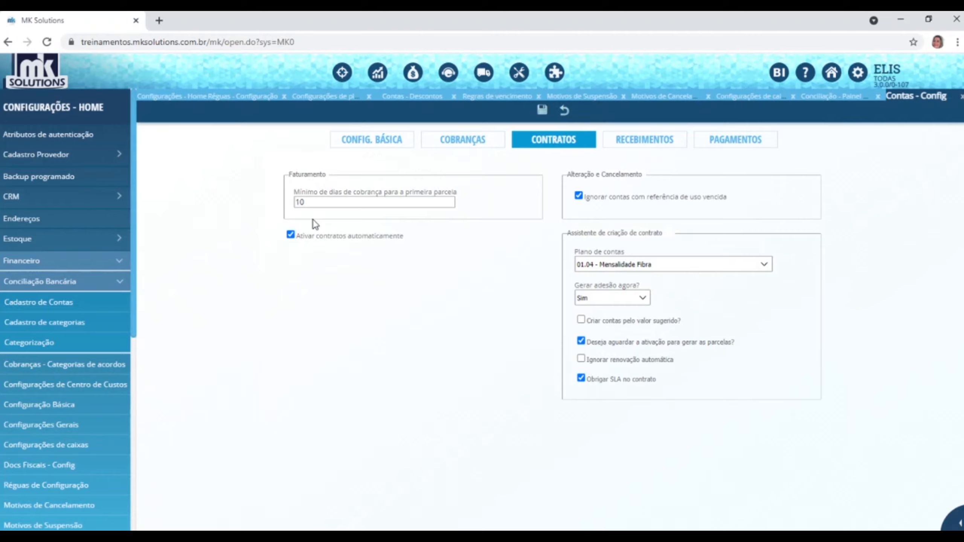
{"action": "double_click", "coordinate": [367, 206]}
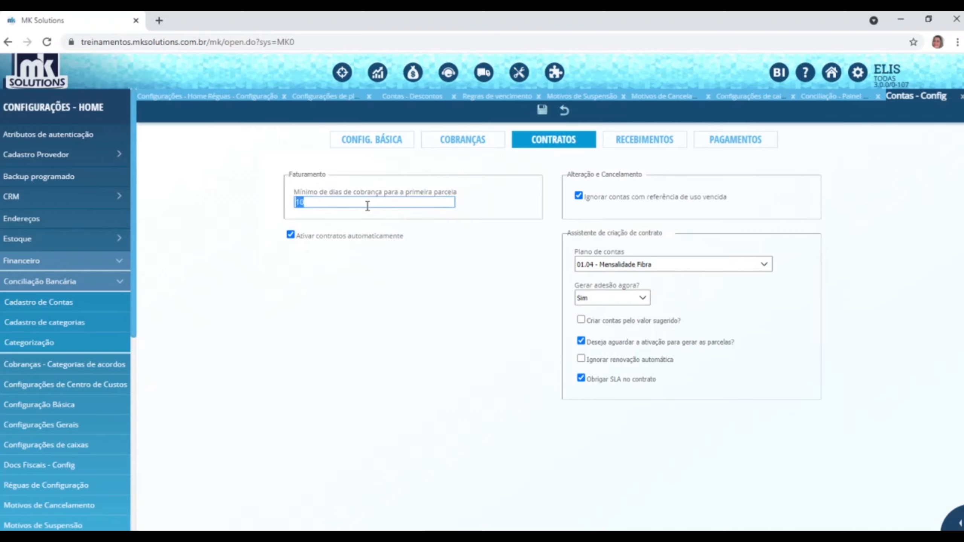
{"action": "left_click", "coordinate": [367, 206]}
{"action": "left_click", "coordinate": [773, 265]}
{"action": "left_click", "coordinate": [771, 265]}
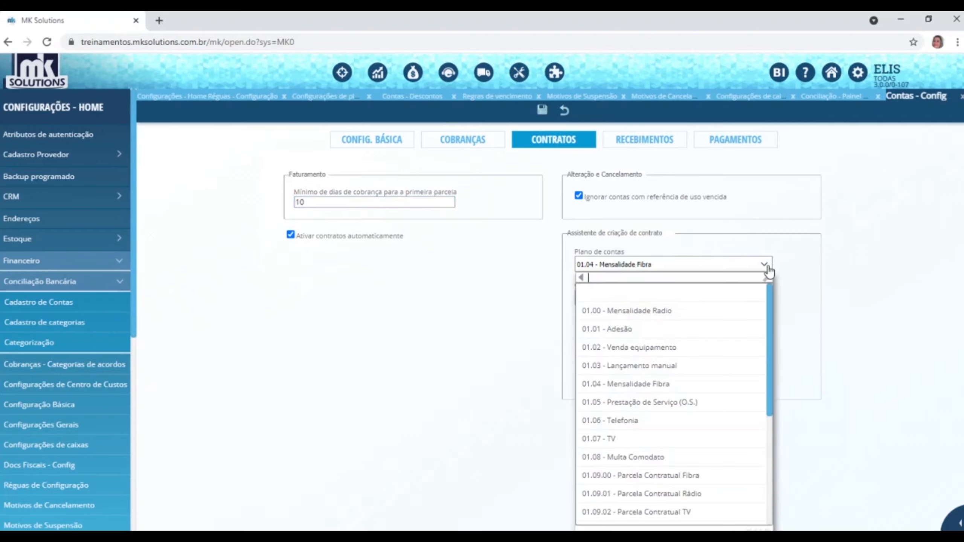
{"action": "left_click", "coordinate": [650, 310]}
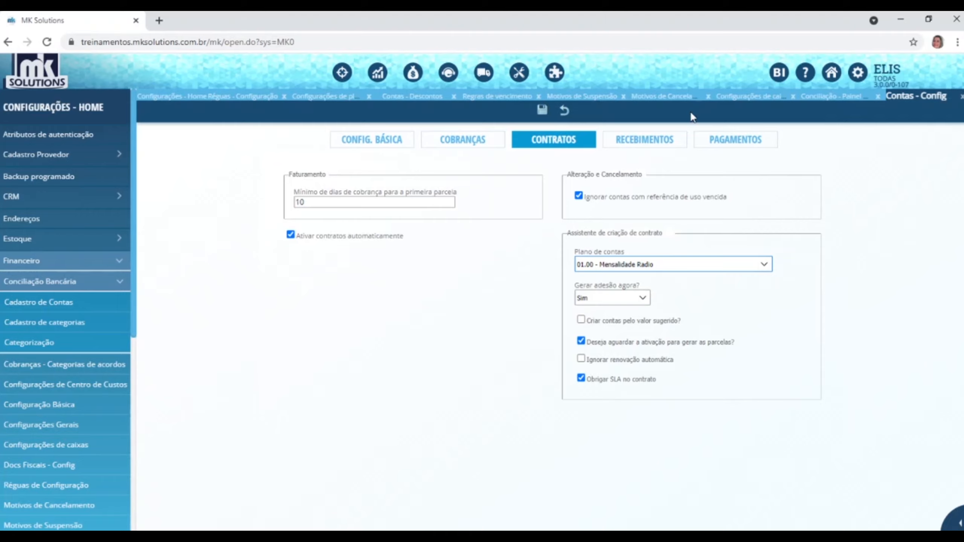
Examine the financial units assigned to each nomenclature in the Recebimentos and Pagamentos settings
{"action": "left_click", "coordinate": [637, 144]}
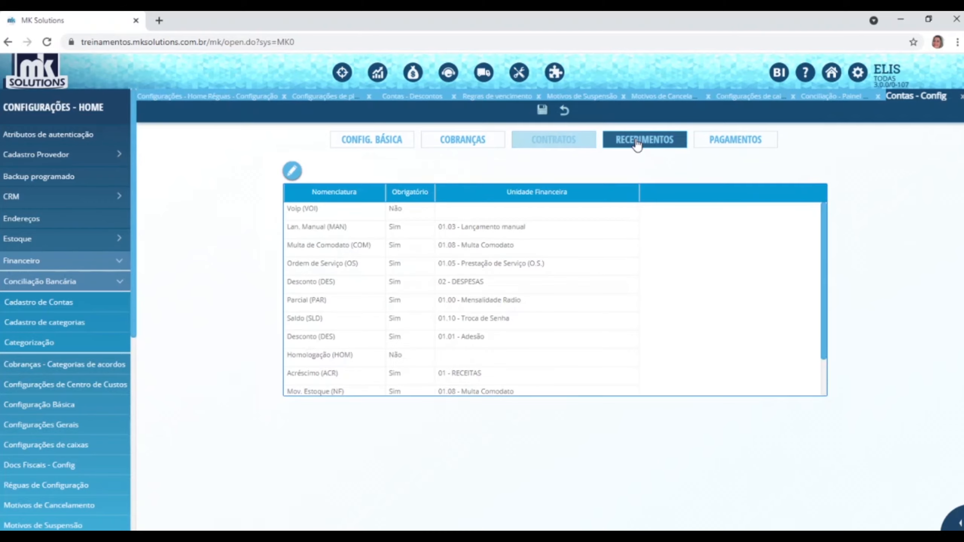
{"action": "left_click", "coordinate": [731, 144]}
{"action": "left_click", "coordinate": [661, 142]}
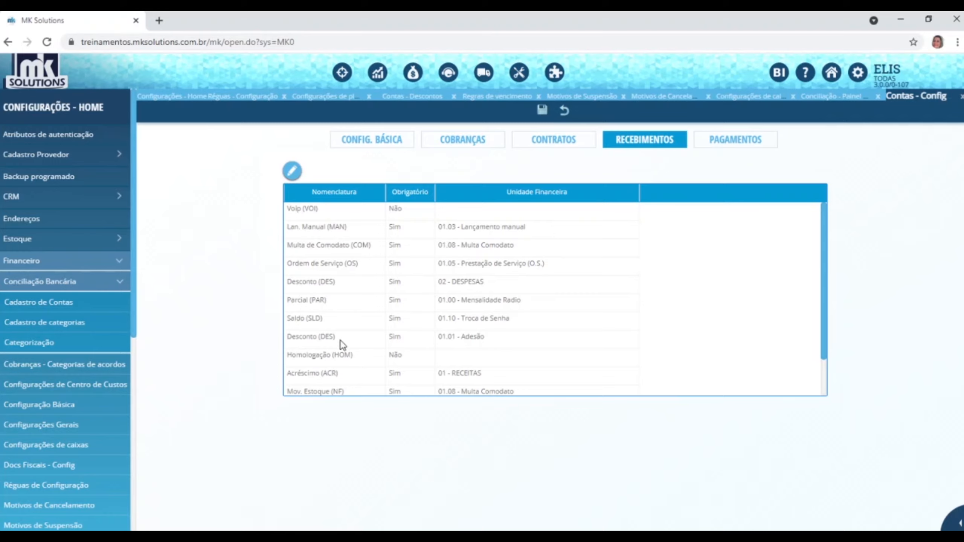
{"action": "scroll", "coordinate": [348, 379], "scroll_direction": "down", "scroll_amount": 2}
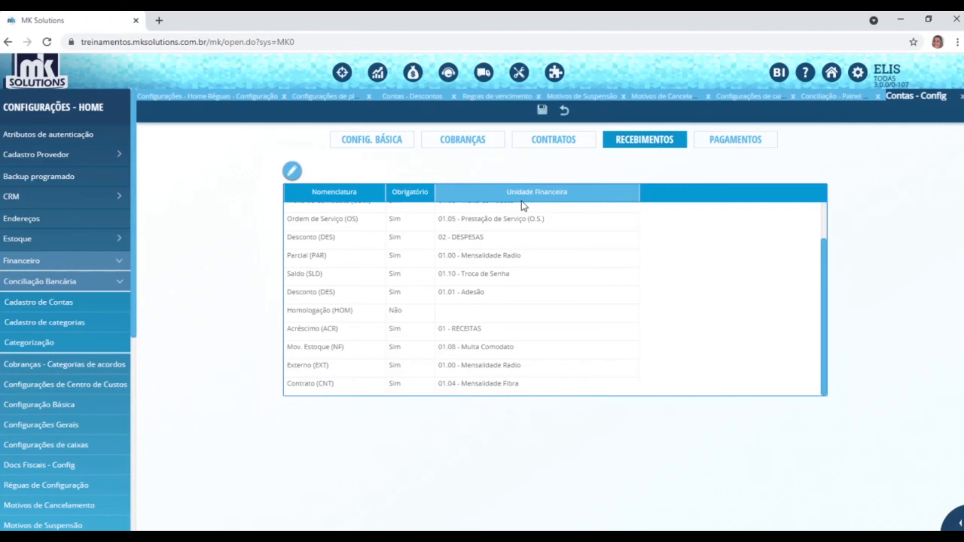
{"action": "scroll", "coordinate": [517, 302], "scroll_direction": "up", "scroll_amount": 3}
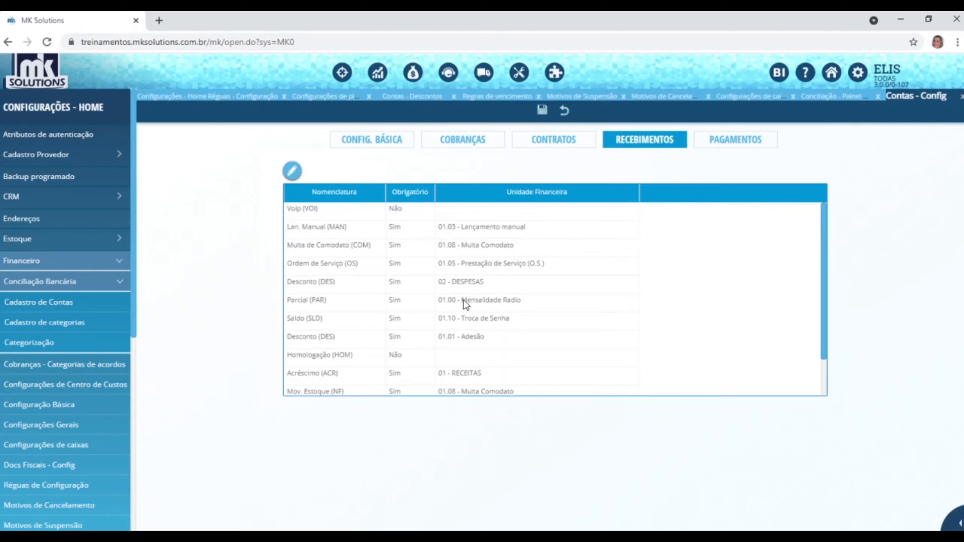
{"action": "left_click", "coordinate": [751, 145]}
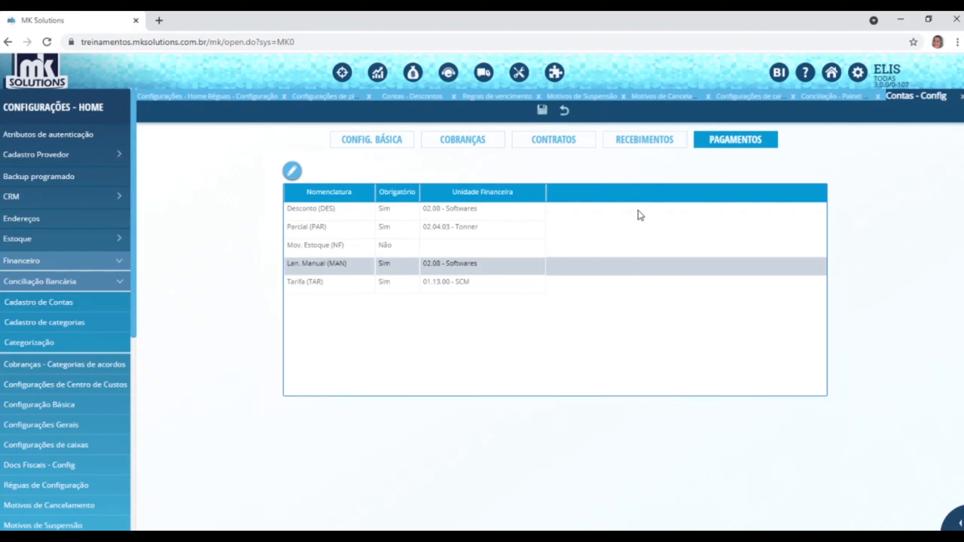
Open the CRM settings and bring up the list of cancellation profiles
{"action": "left_click", "coordinate": [17, 198]}
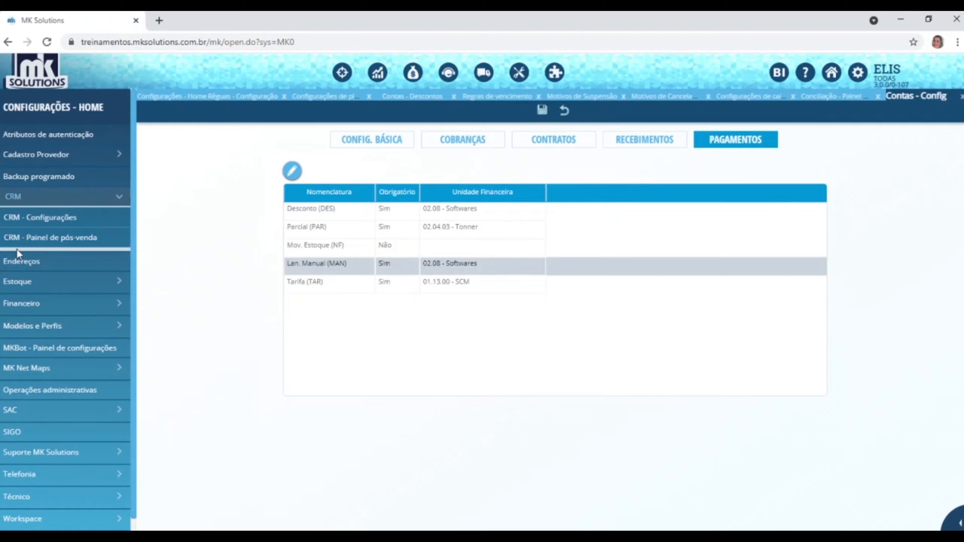
{"action": "left_click", "coordinate": [41, 219]}
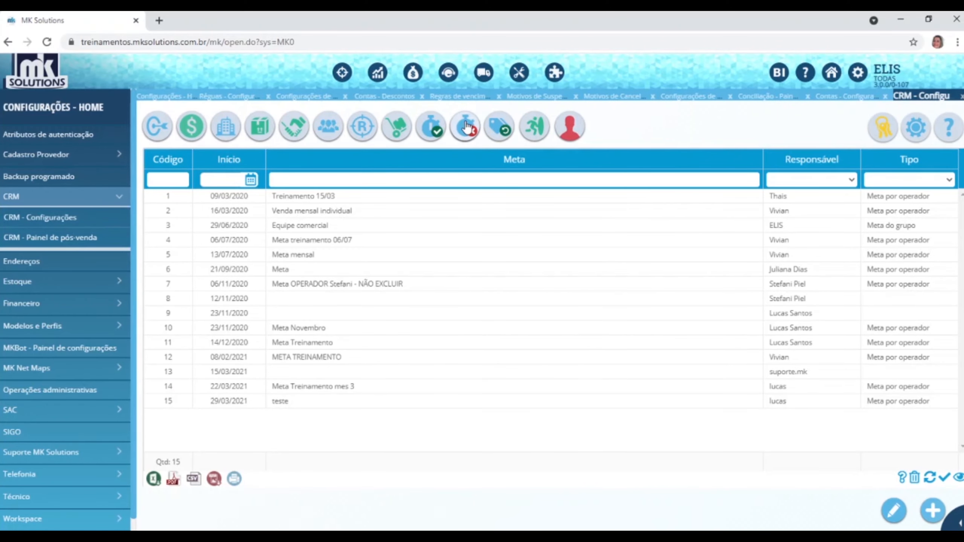
{"action": "left_click", "coordinate": [466, 127]}
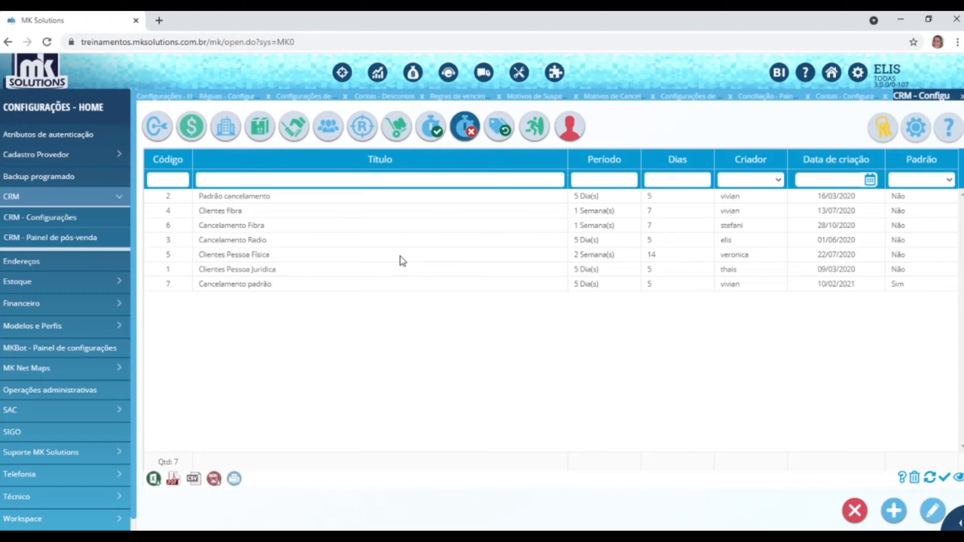
Start a new cancellation profile titled Cancelamento FIBRA, with type Dia and a period of 5
{"action": "left_click", "coordinate": [893, 511]}
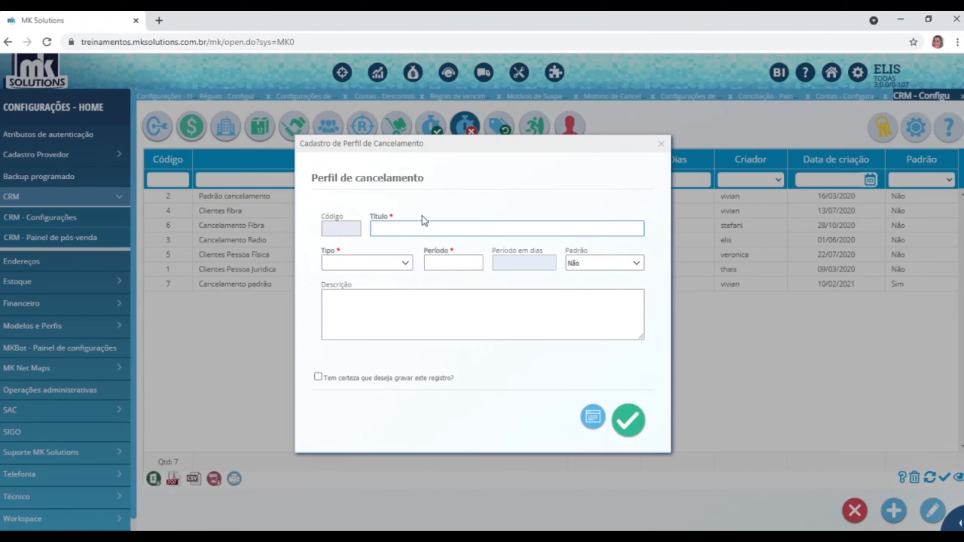
{"action": "left_click", "coordinate": [393, 246]}
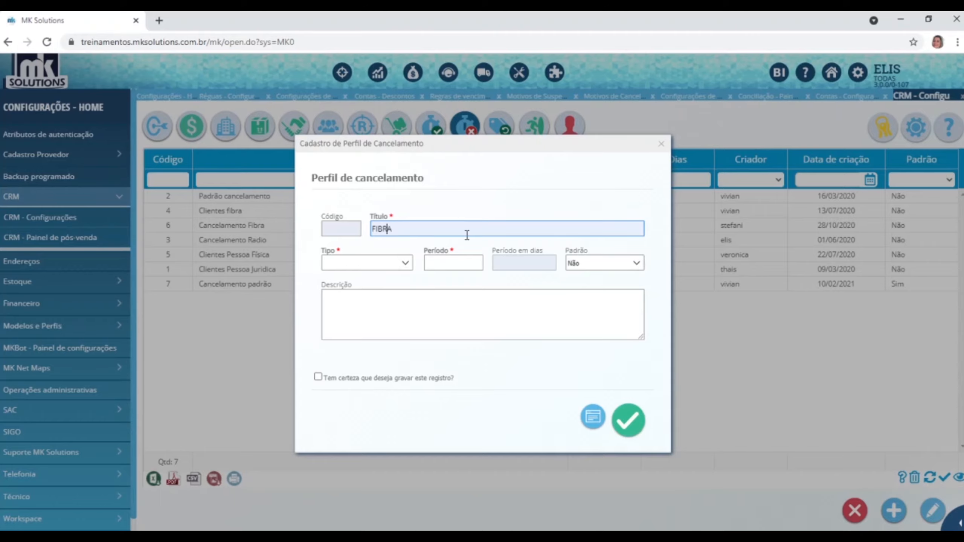
{"action": "type", "text": "Cancela"}
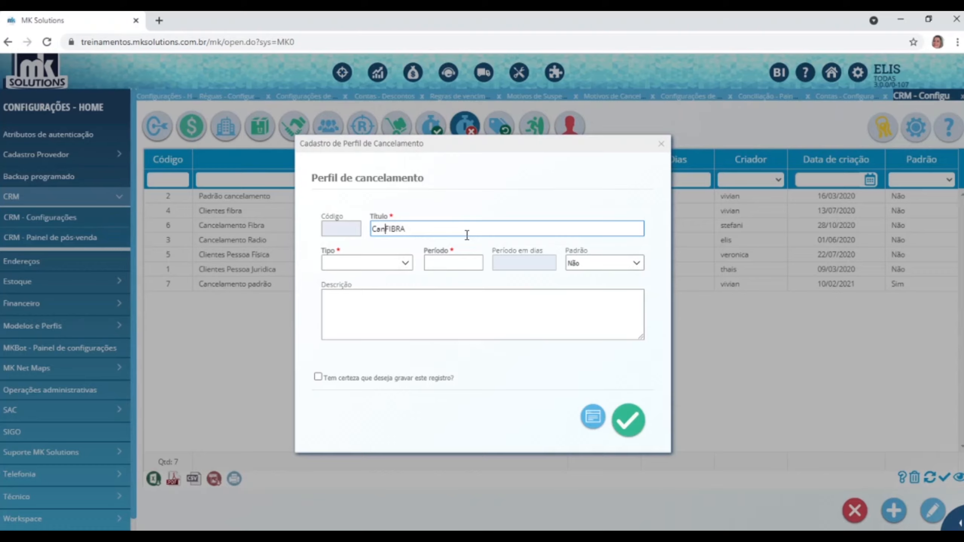
{"action": "type", "text": "mento"}
{"action": "left_click", "coordinate": [404, 265]}
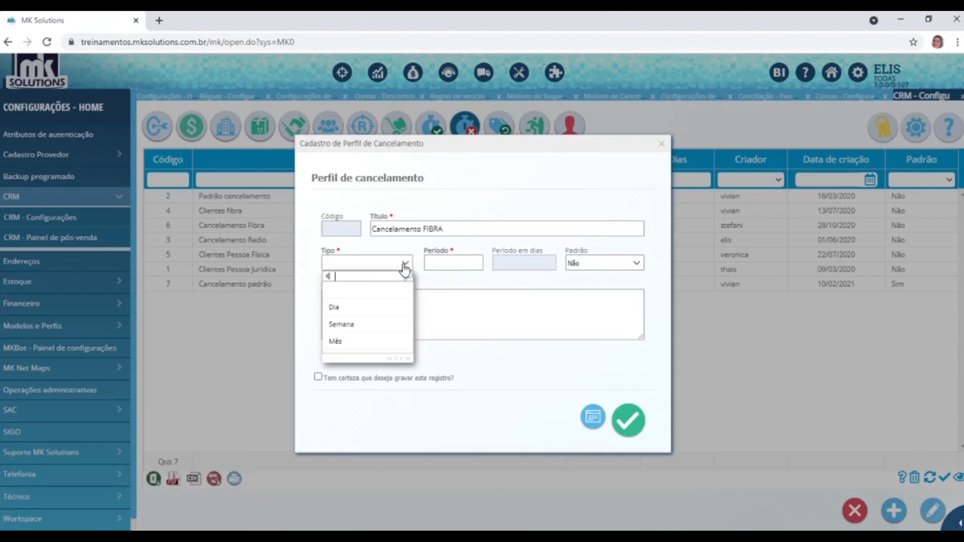
{"action": "left_click", "coordinate": [342, 310]}
{"action": "left_click", "coordinate": [460, 262]}
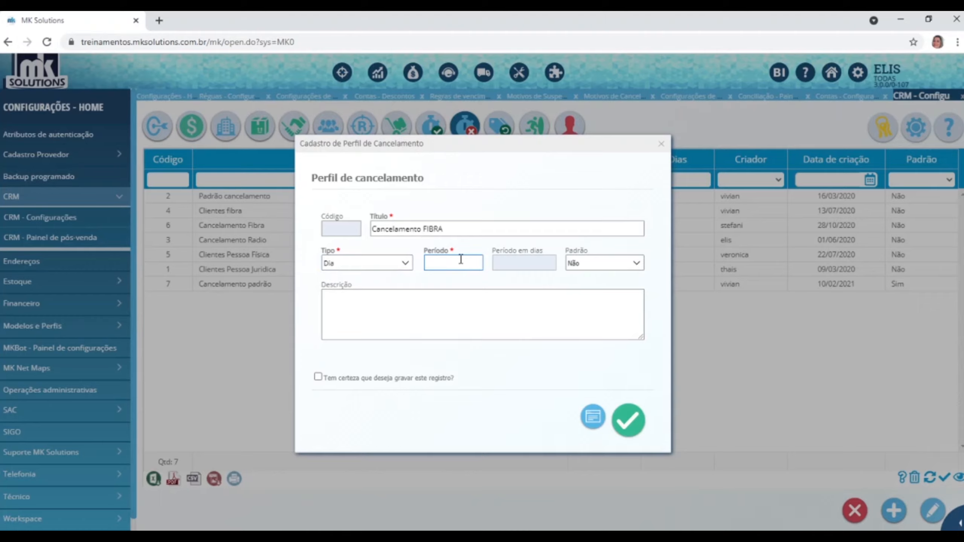
{"action": "type", "text": "5"}
{"action": "key", "text": "Tab"}
Try marking the new cancellation profile as the default with Sim, and return Padrão to Não
{"action": "left_click", "coordinate": [637, 270]}
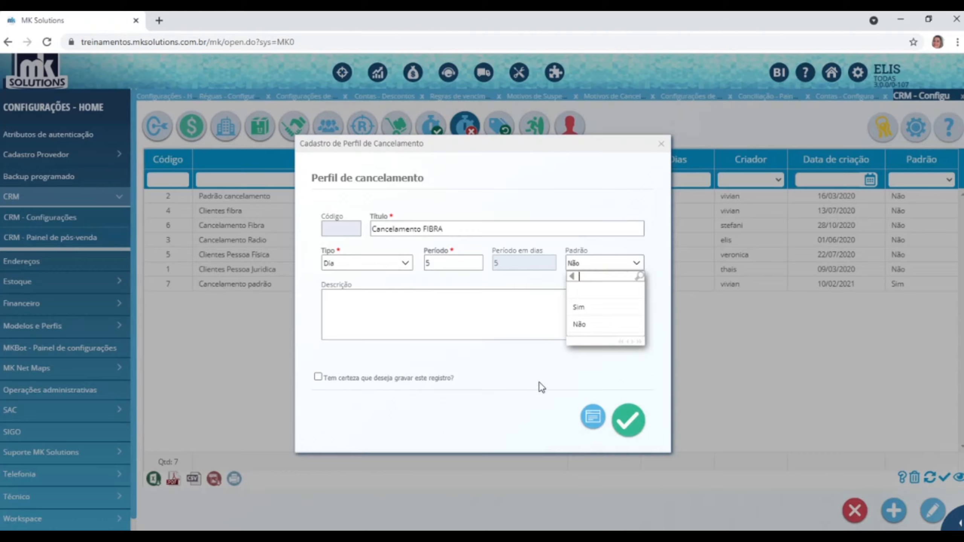
{"action": "left_click", "coordinate": [586, 309]}
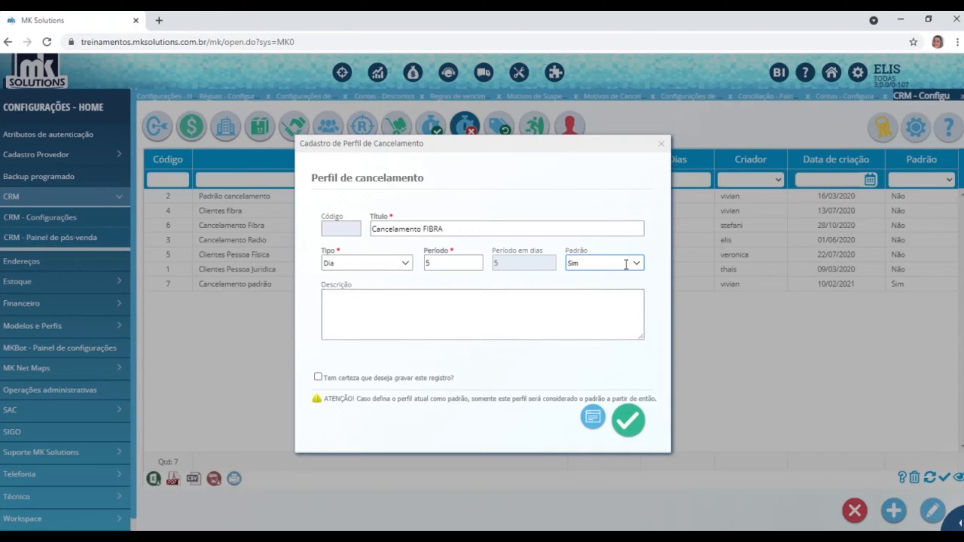
{"action": "left_click", "coordinate": [637, 264]}
{"action": "left_click", "coordinate": [577, 327]}
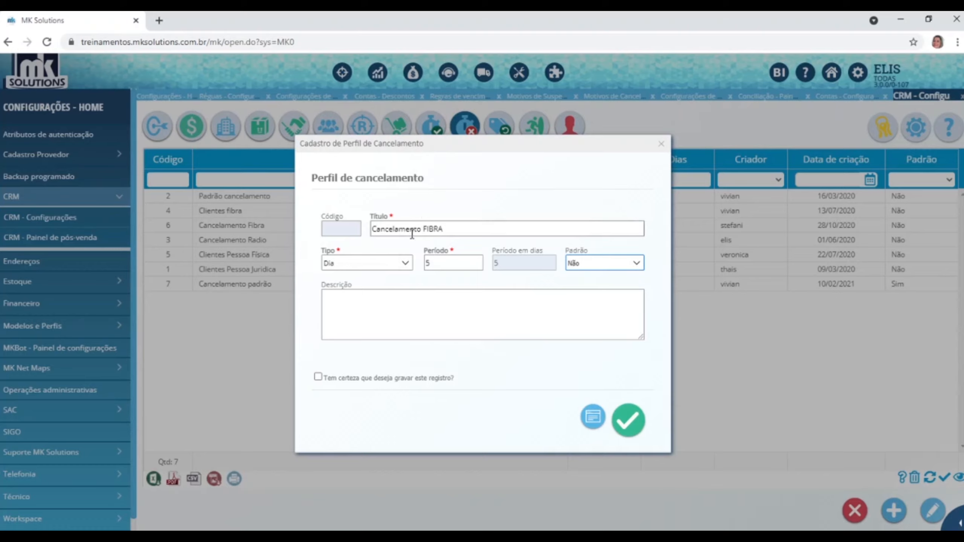
Switch the profile's type to Semana, try to recalculate its period in days, and close the form without saving
{"action": "left_click", "coordinate": [405, 263]}
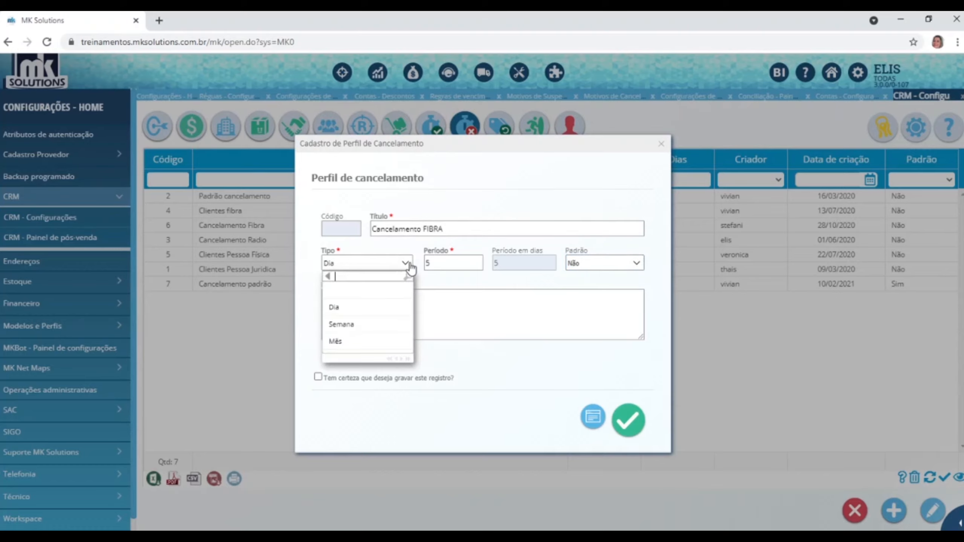
{"action": "left_click", "coordinate": [357, 324]}
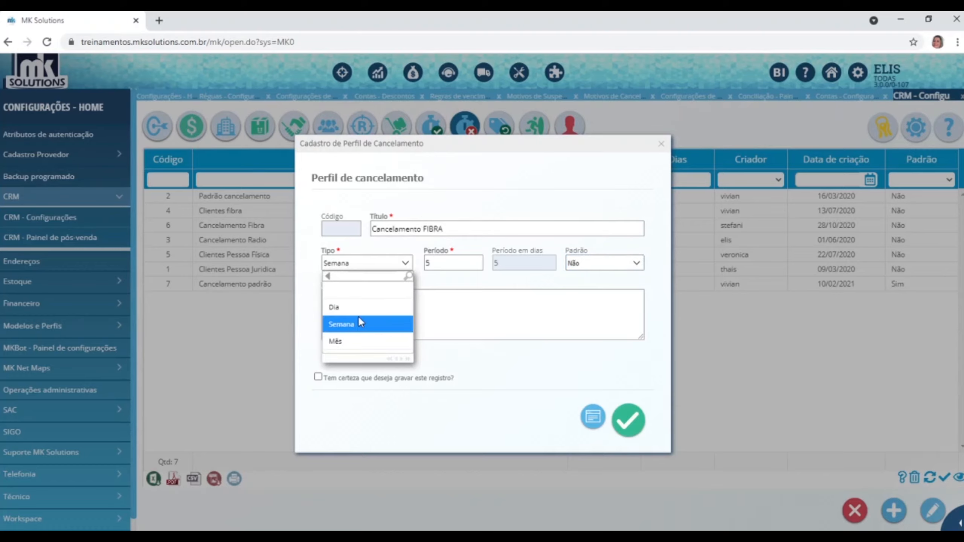
{"action": "double_click", "coordinate": [437, 265]}
{"action": "key", "text": "Tab"}
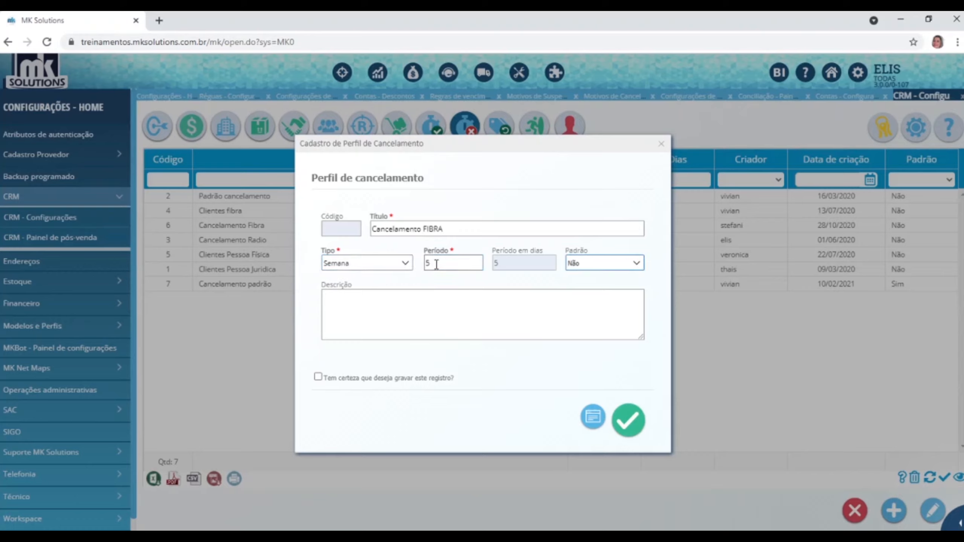
{"action": "double_click", "coordinate": [436, 264]}
{"action": "key", "text": "Tab"}
{"action": "key", "text": "Tab"}
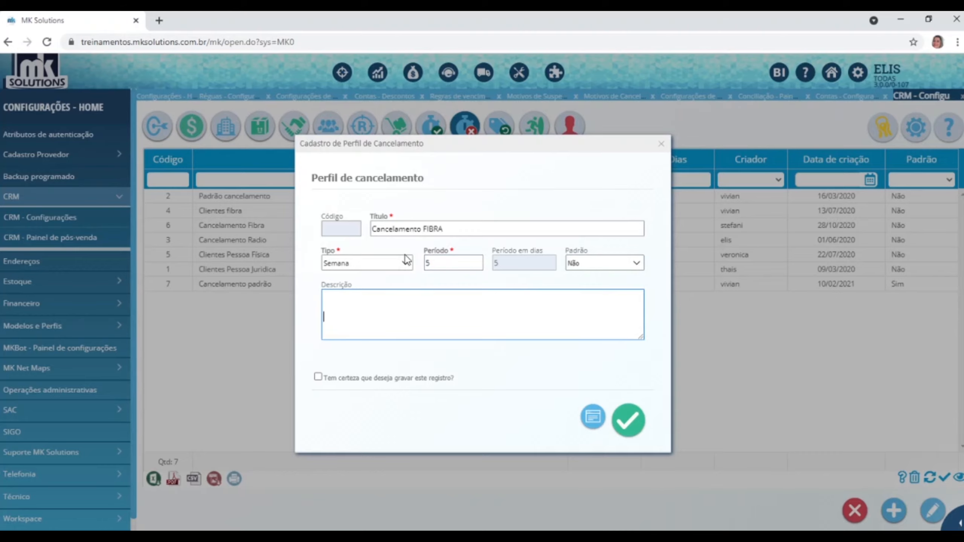
{"action": "double_click", "coordinate": [470, 262]}
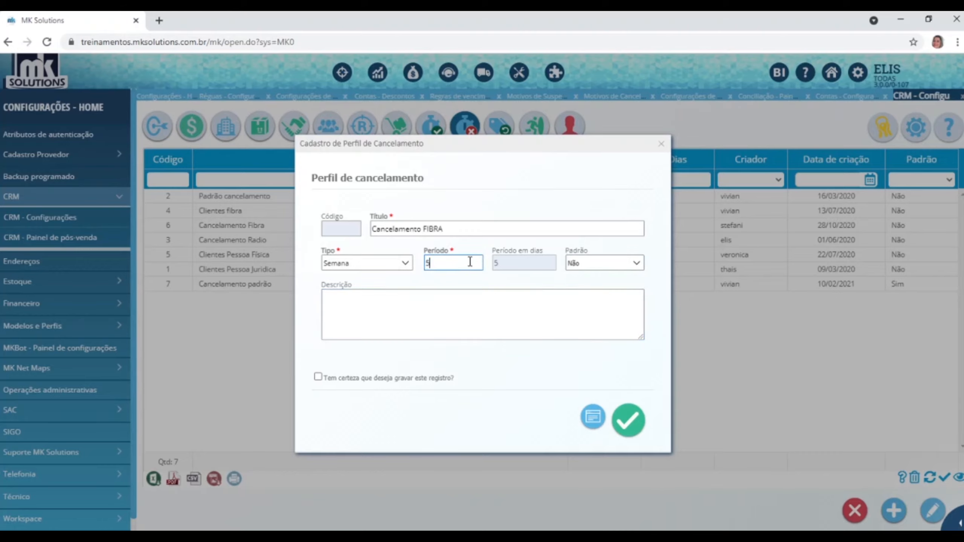
{"action": "key", "text": "Tab"}
{"action": "key", "text": "Tab"}
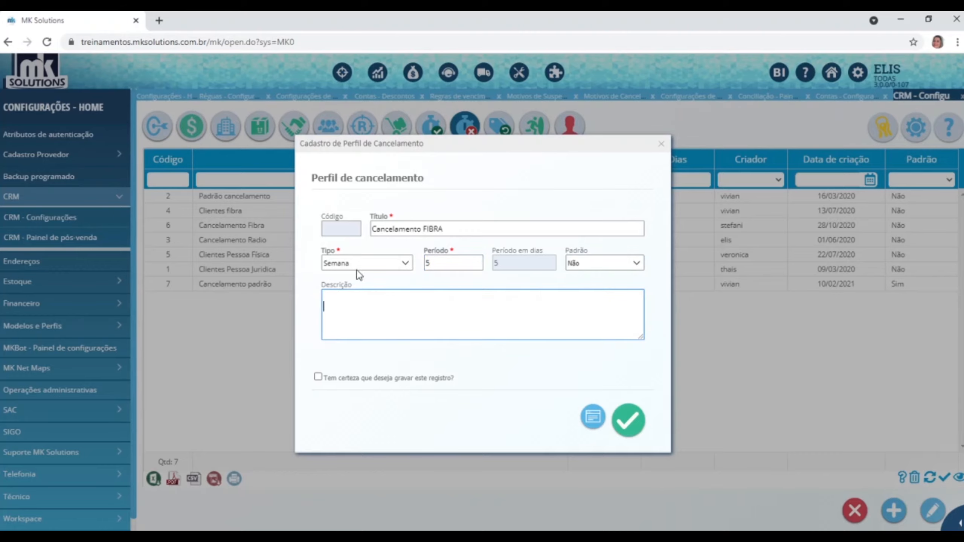
{"action": "left_click", "coordinate": [405, 263]}
{"action": "left_click", "coordinate": [356, 334]}
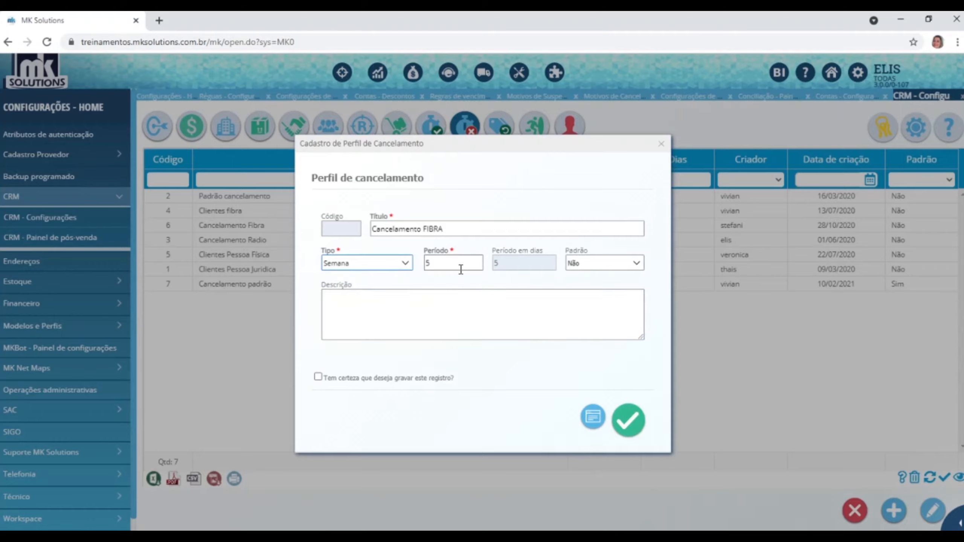
{"action": "left_click", "coordinate": [551, 317]}
{"action": "left_click", "coordinate": [661, 144]}
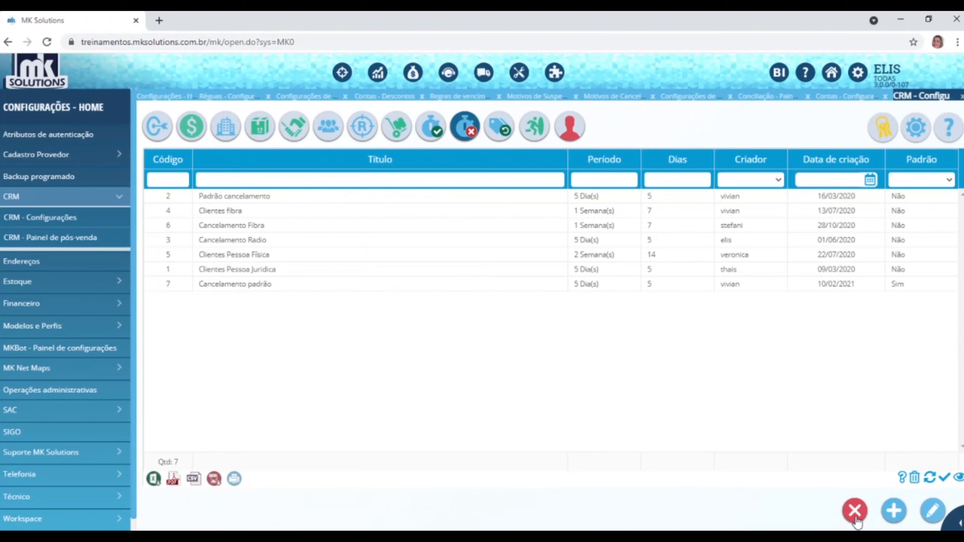
Start another cancellation profile with type Semana and a period of 5, and close it without saving
{"action": "left_click", "coordinate": [903, 510]}
{"action": "left_click", "coordinate": [407, 263]}
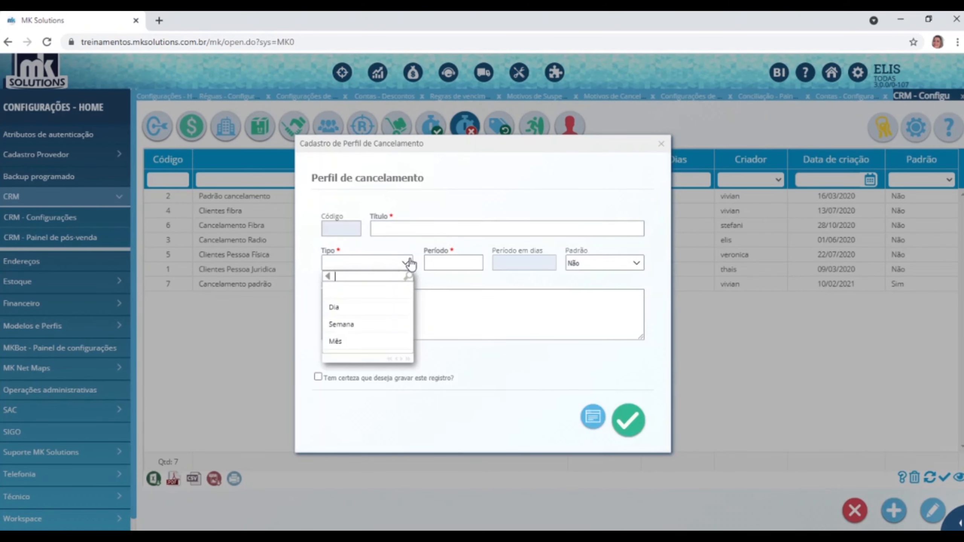
{"action": "left_click", "coordinate": [359, 325]}
{"action": "left_click", "coordinate": [458, 263]}
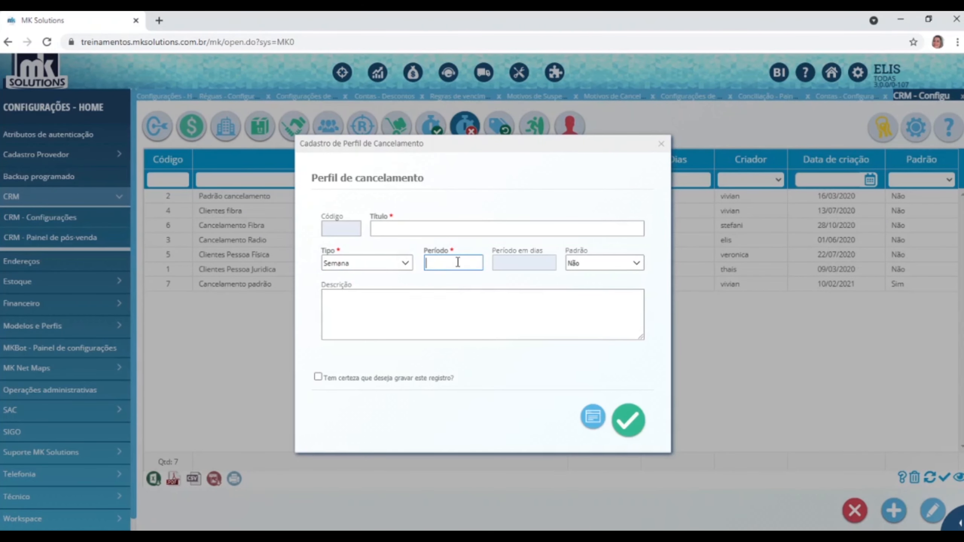
{"action": "type", "text": "5"}
{"action": "key", "text": "Tab"}
{"action": "left_click", "coordinate": [662, 143]}
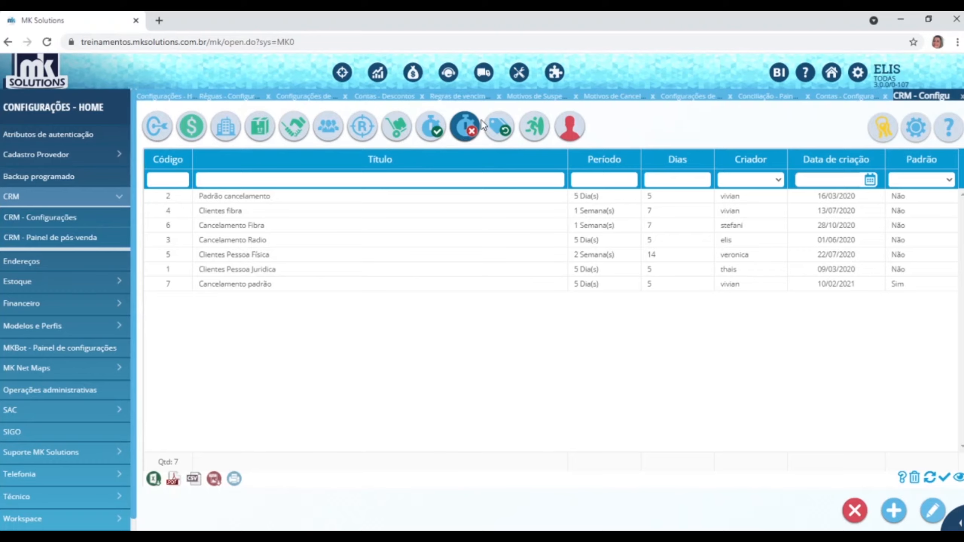
Review the list of cancellation-reversal classifications and the blank registration form, and close the form
{"action": "left_click", "coordinate": [505, 129]}
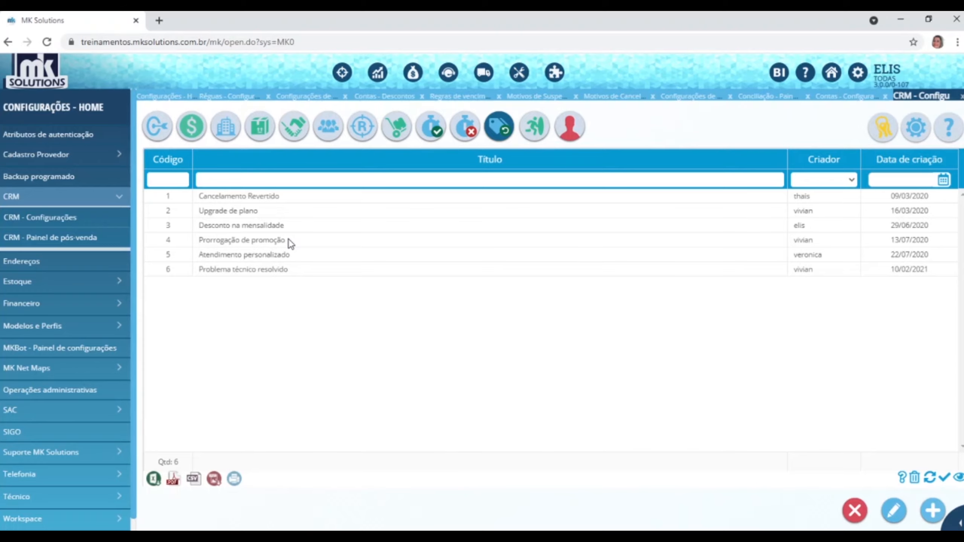
{"action": "left_click", "coordinate": [929, 509]}
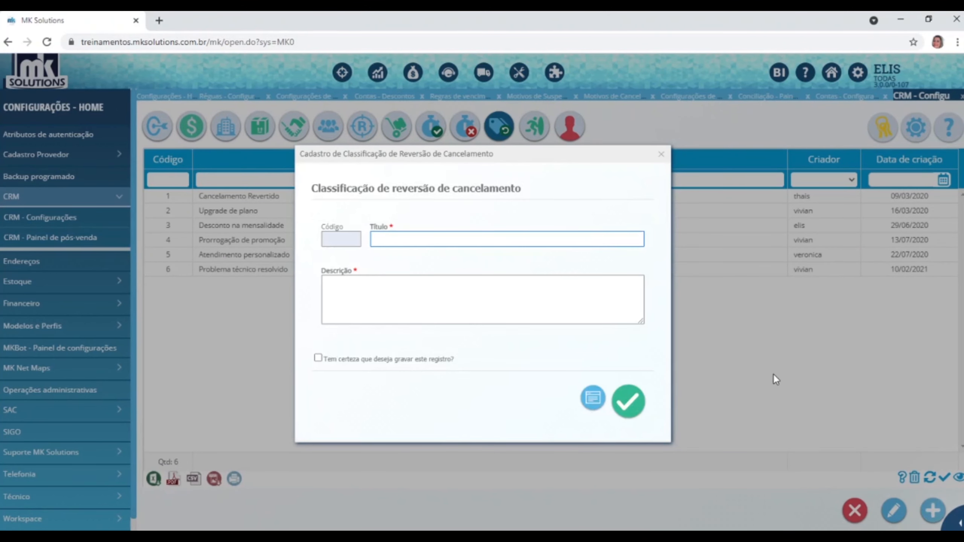
{"action": "left_click", "coordinate": [462, 312]}
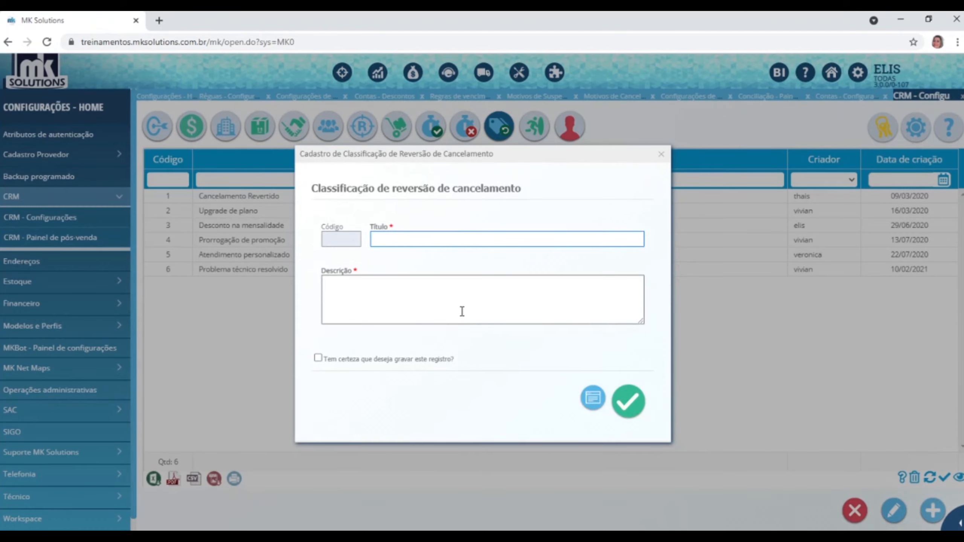
{"action": "left_click", "coordinate": [661, 155]}
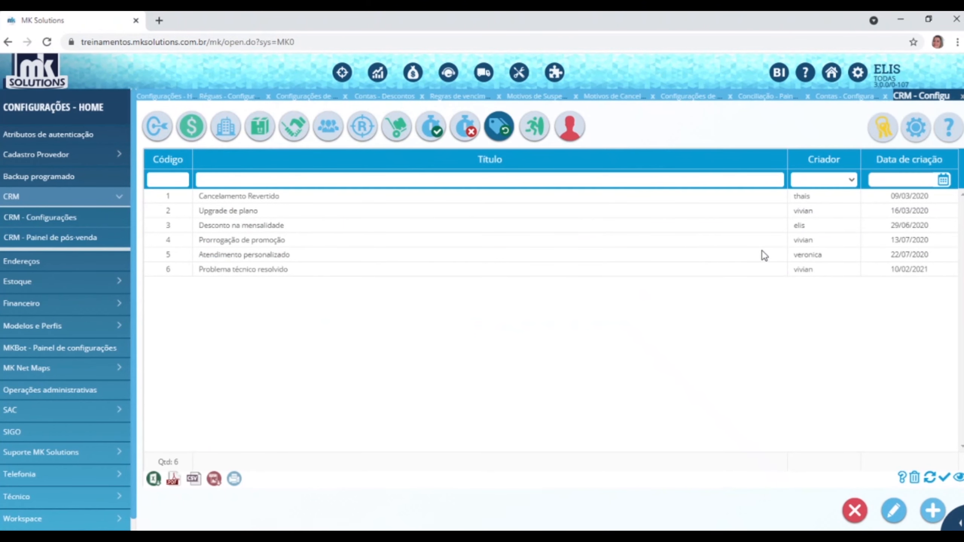
Open the Upgrade de plano reversal classification, examine its title and description, and close it without changes
{"action": "left_click", "coordinate": [310, 209]}
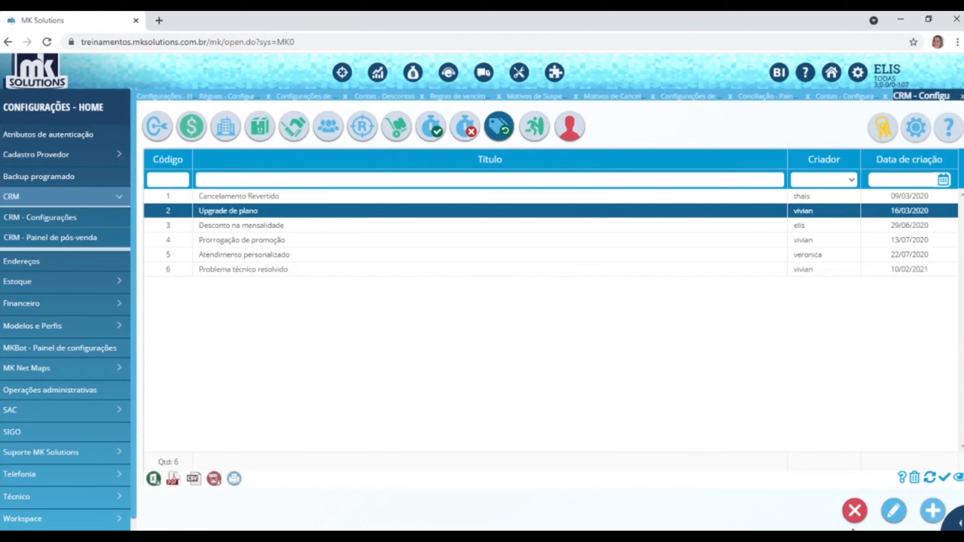
{"action": "left_click", "coordinate": [894, 511]}
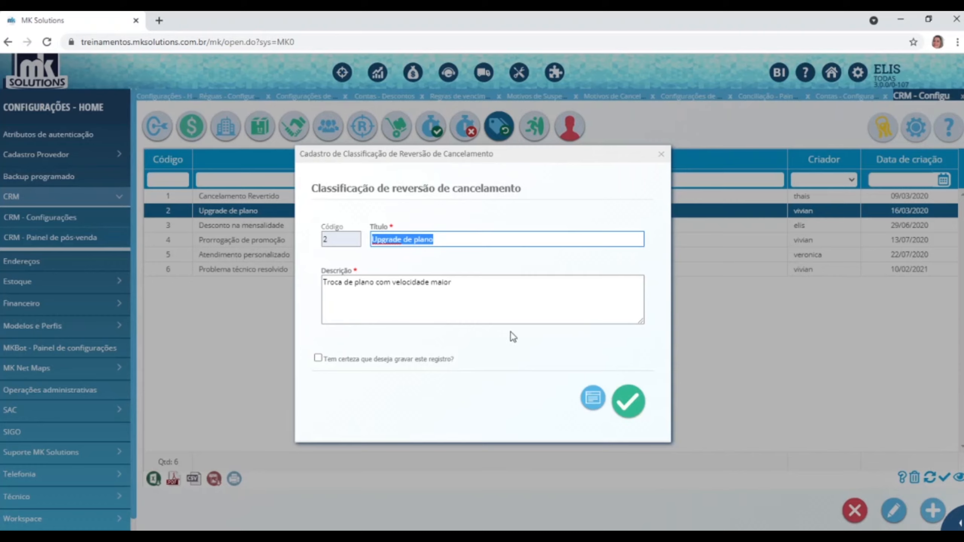
{"action": "left_click", "coordinate": [661, 154]}
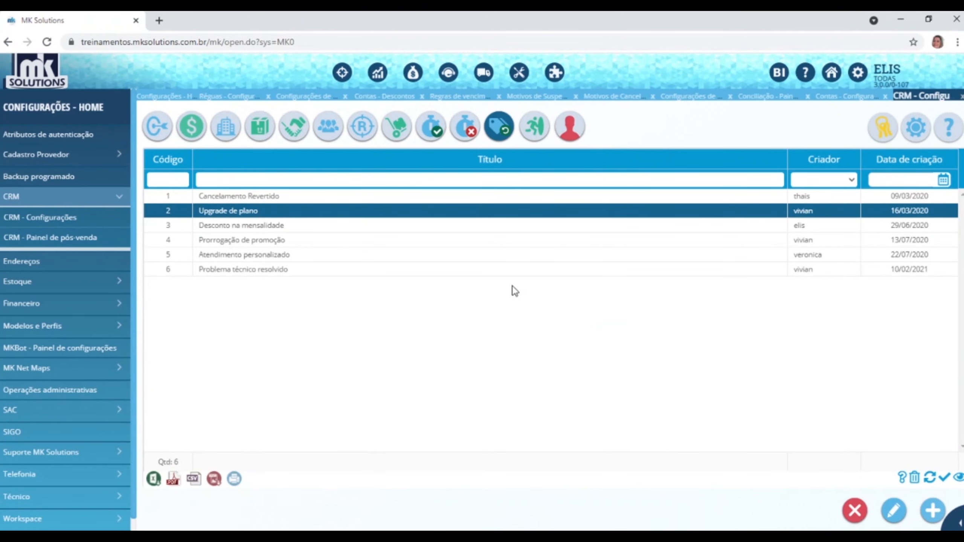